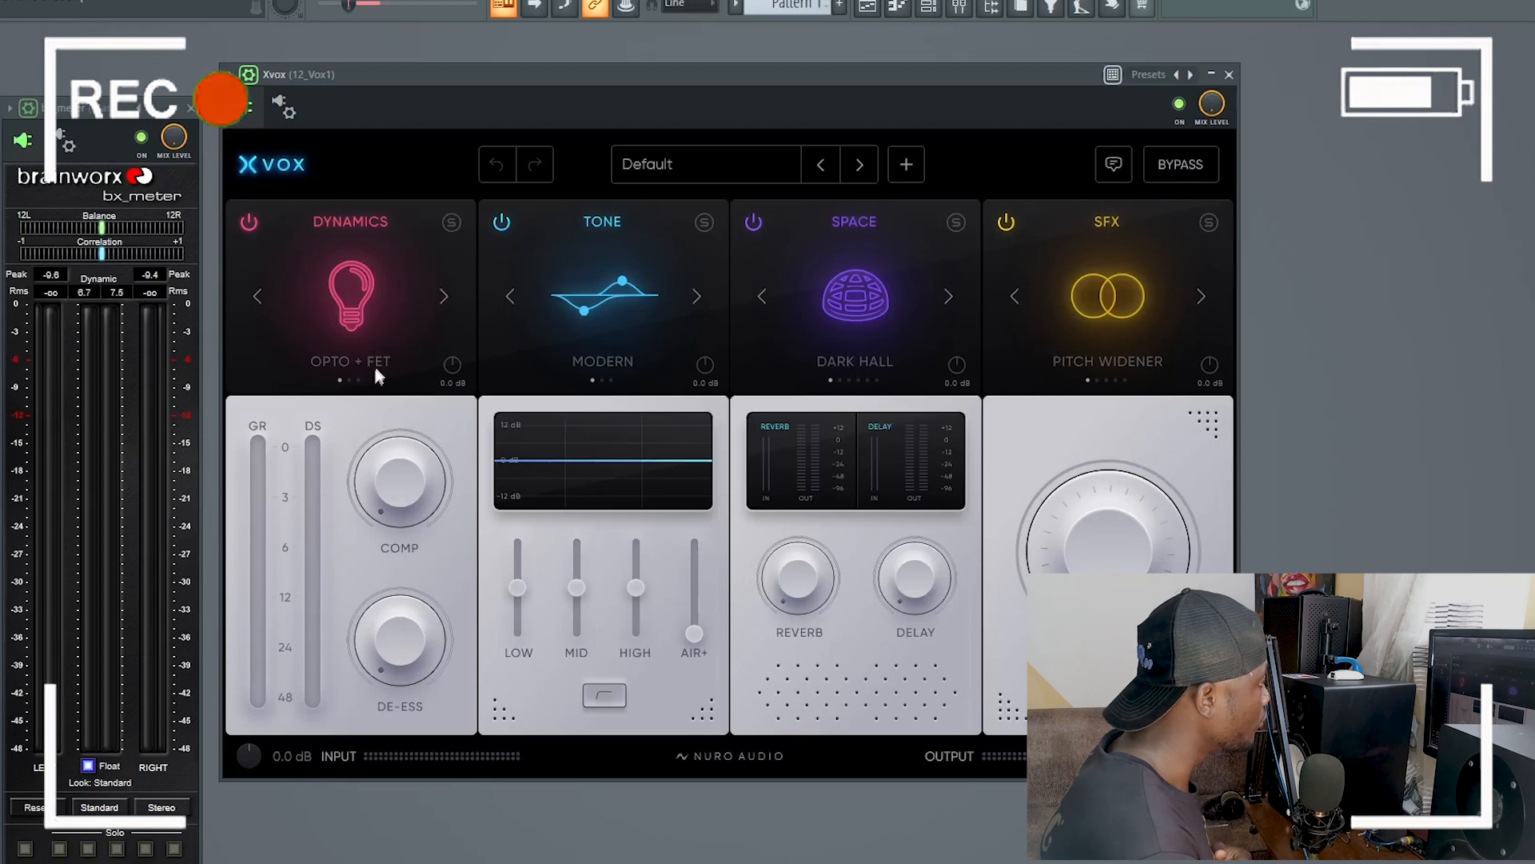
Switch the Dynamics module of Xvox to the Tube + FET mode.
left_click(444, 298)
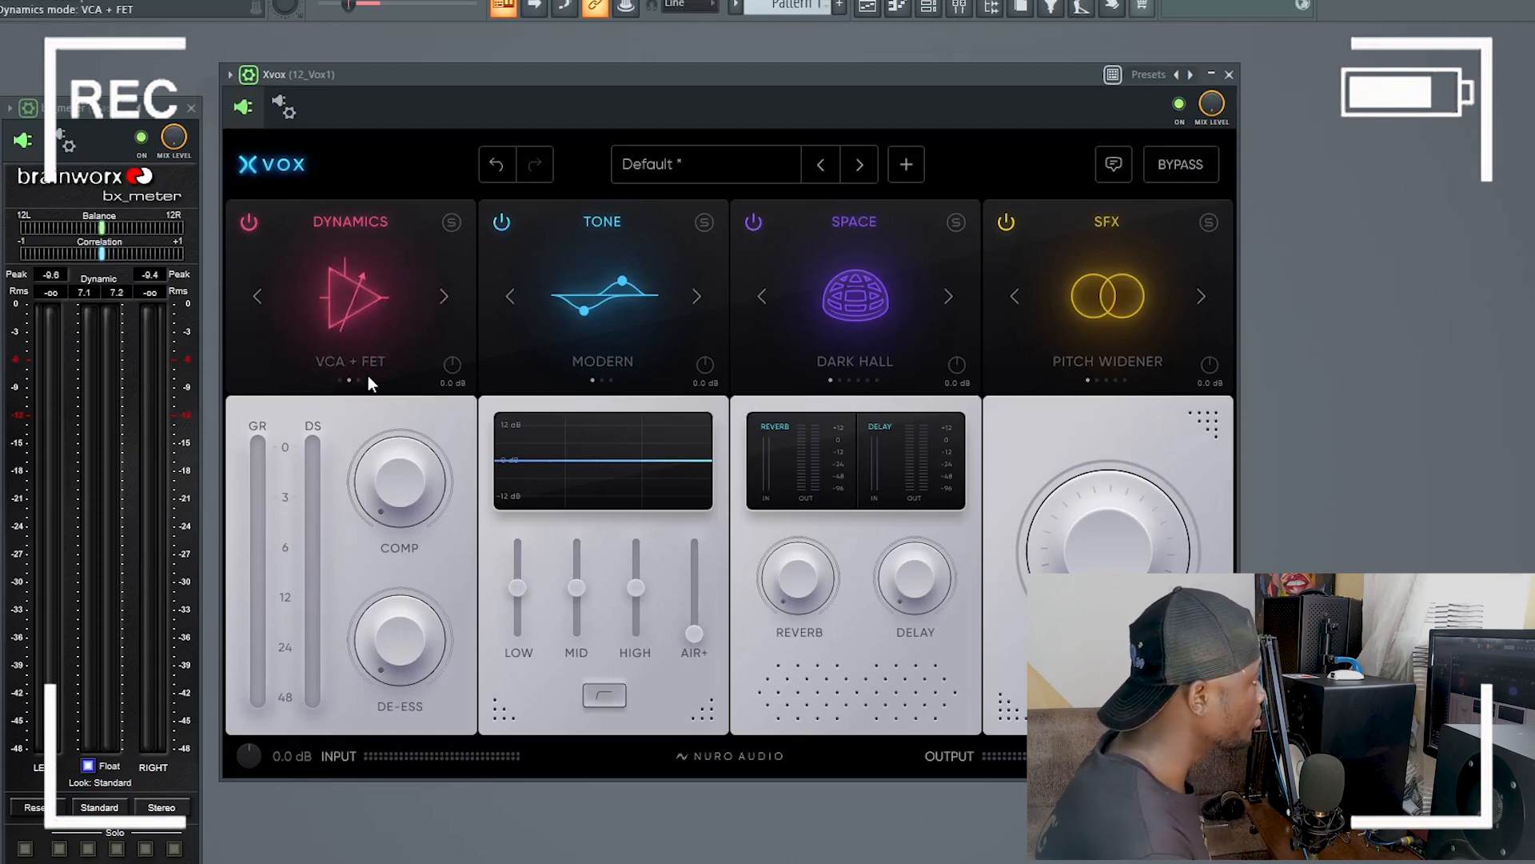
left_click(444, 302)
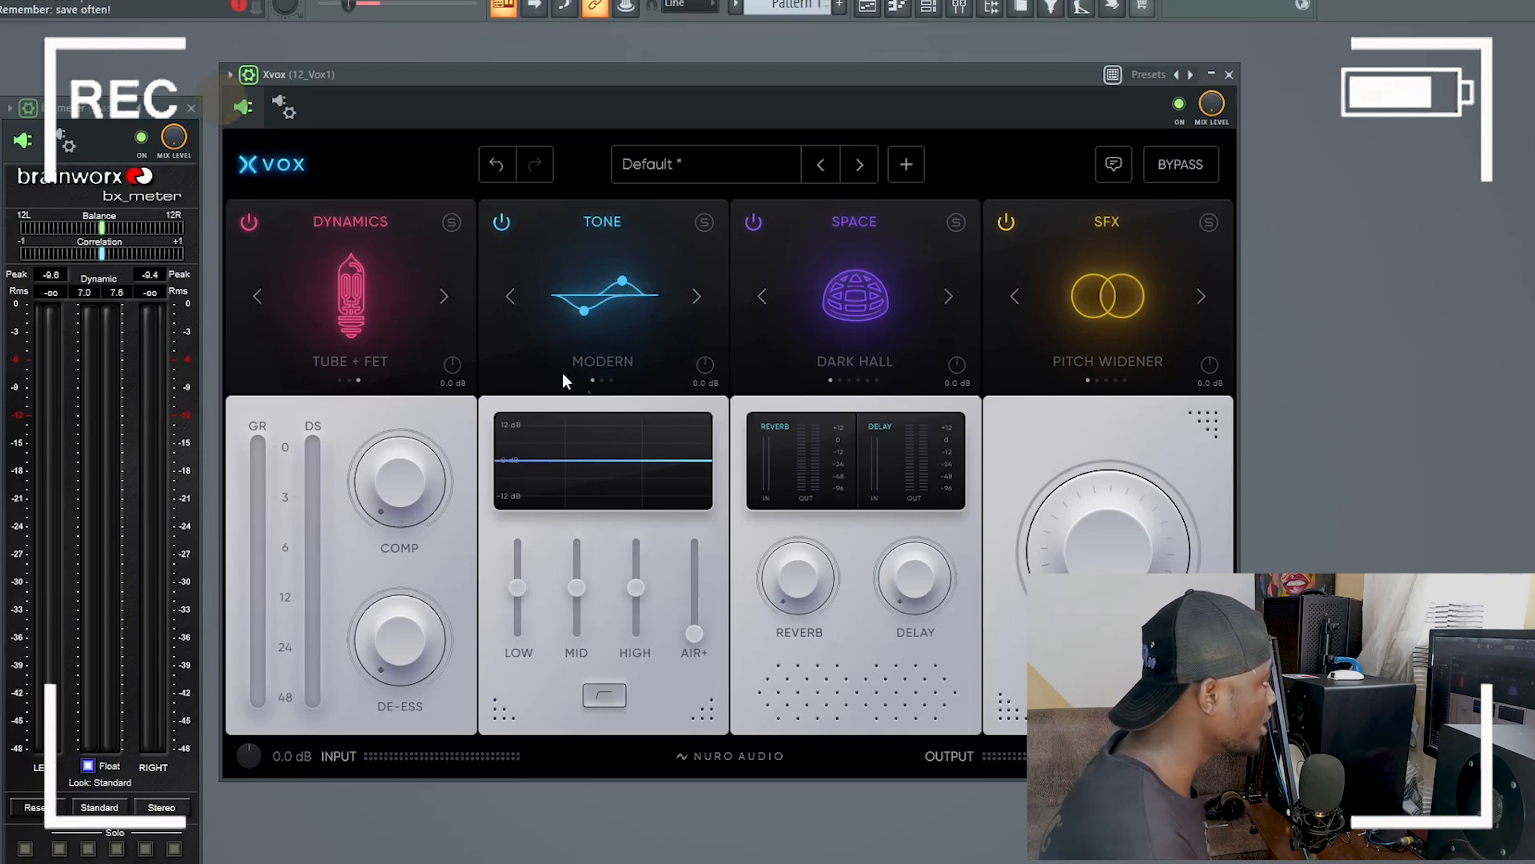
Cycle the Tone module through the Clear and Vintage modes and return it to Modern.
left_click(696, 297)
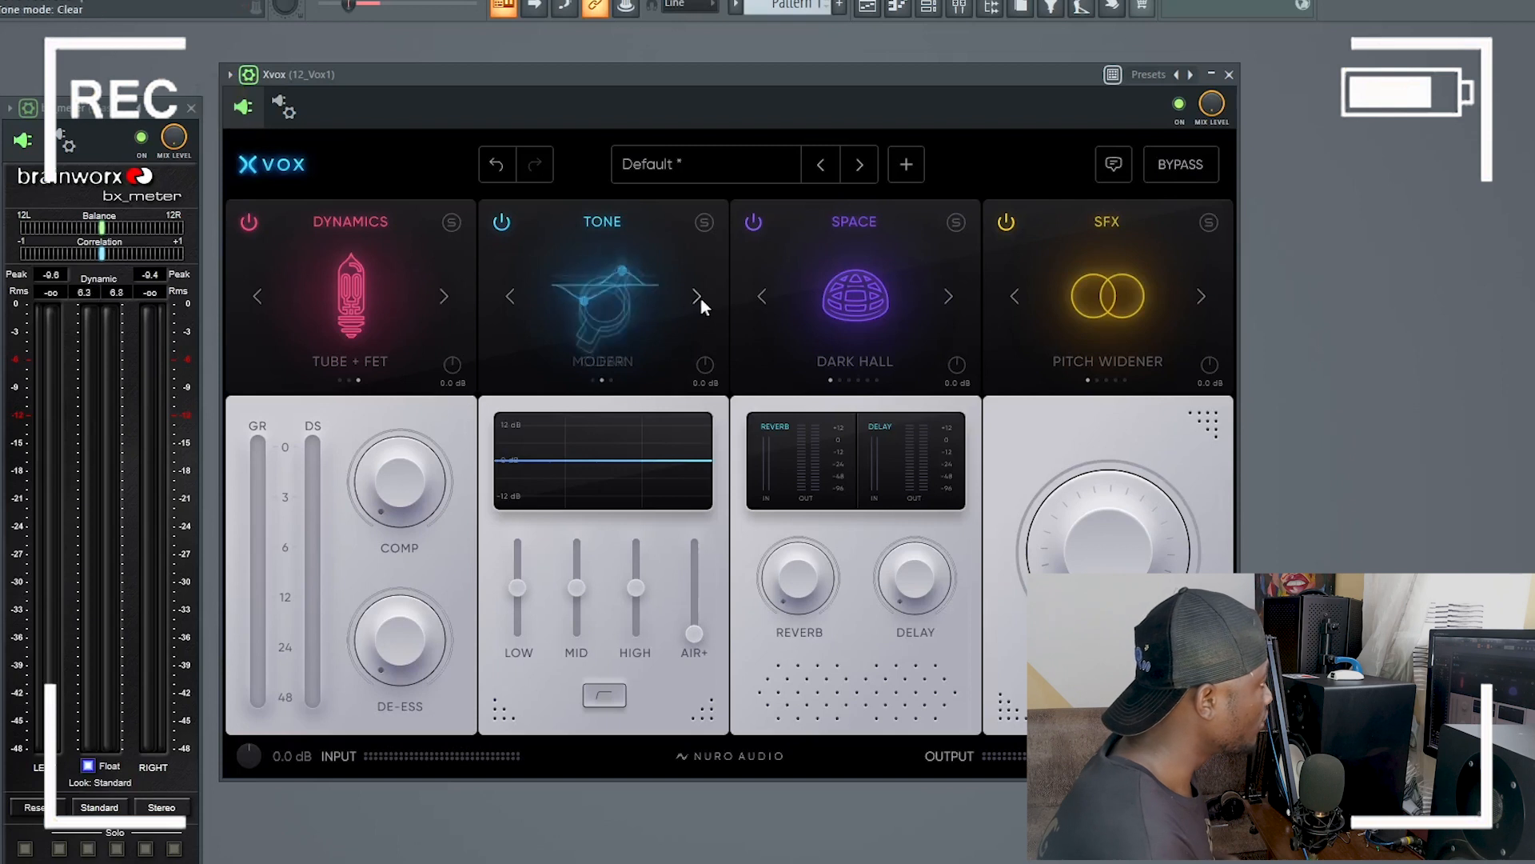
left_click(695, 298)
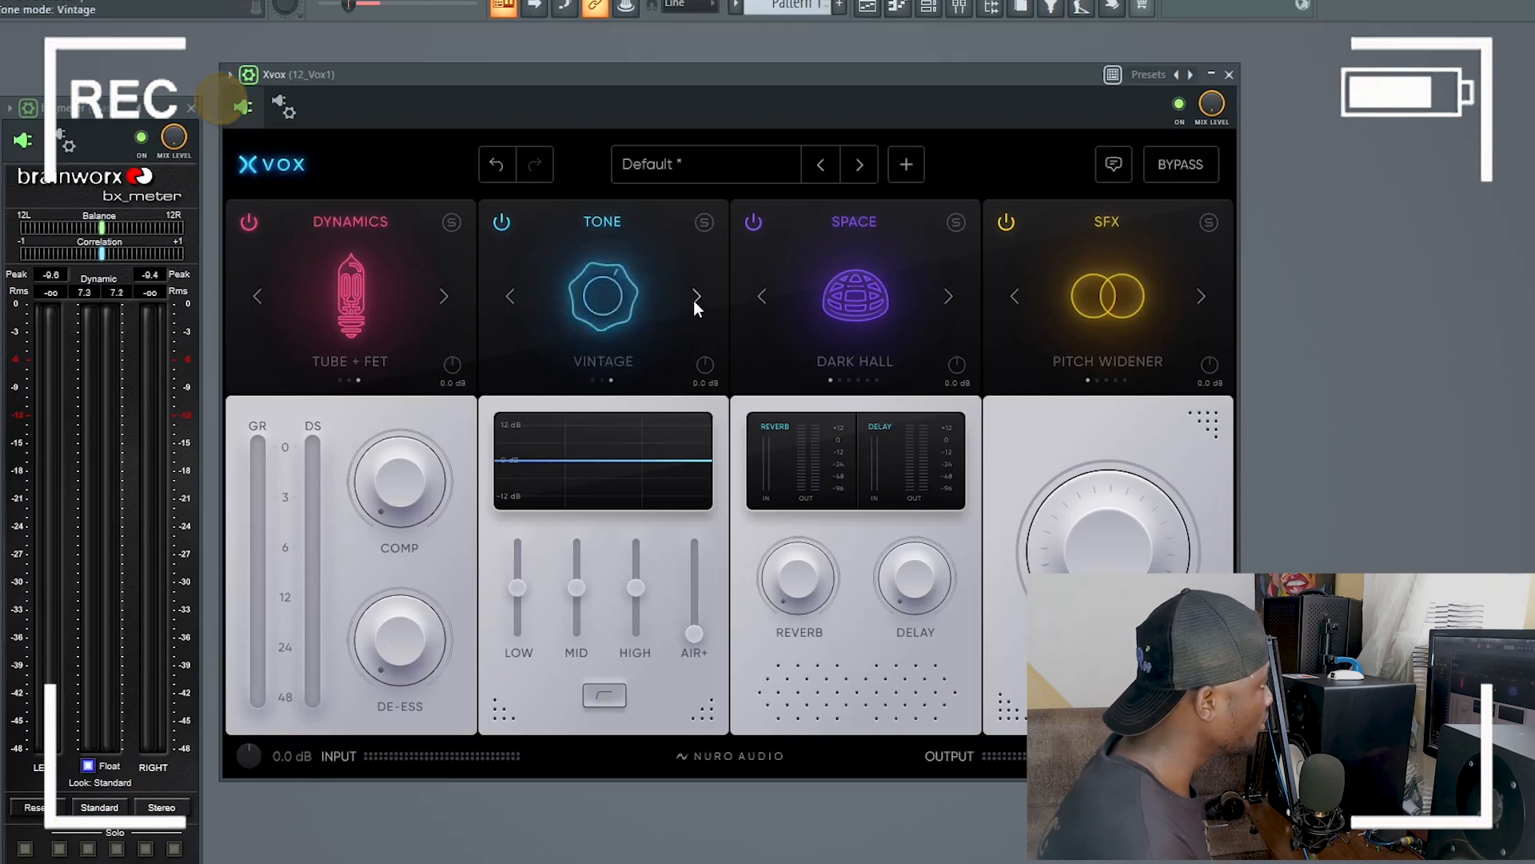
left_click(695, 298)
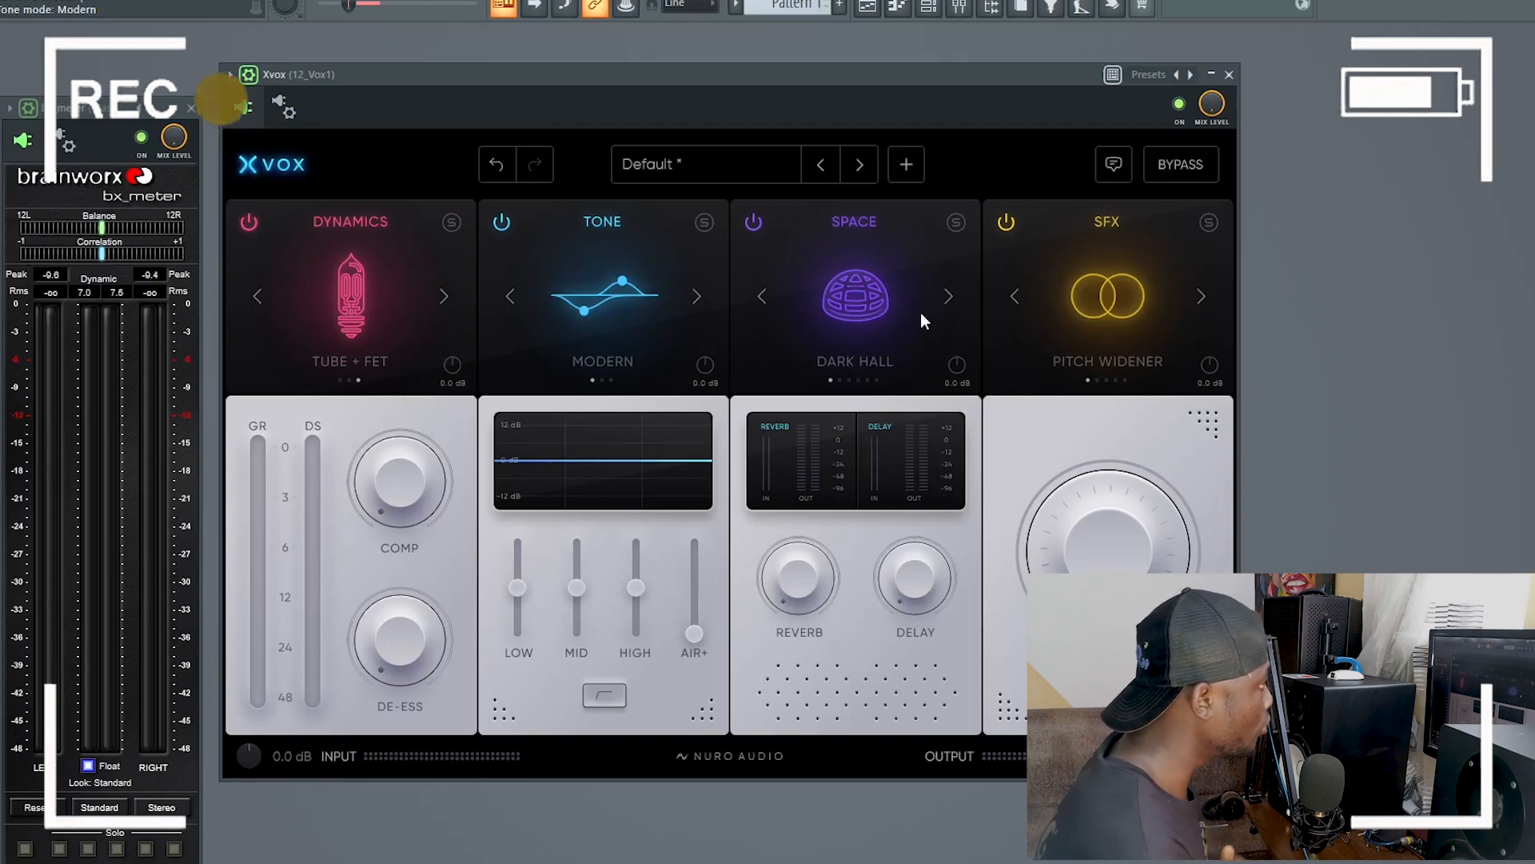
Step the Space module through Plate, Digital, Room and Short Plate, and leave it on Infiniverb.
left_click(949, 297)
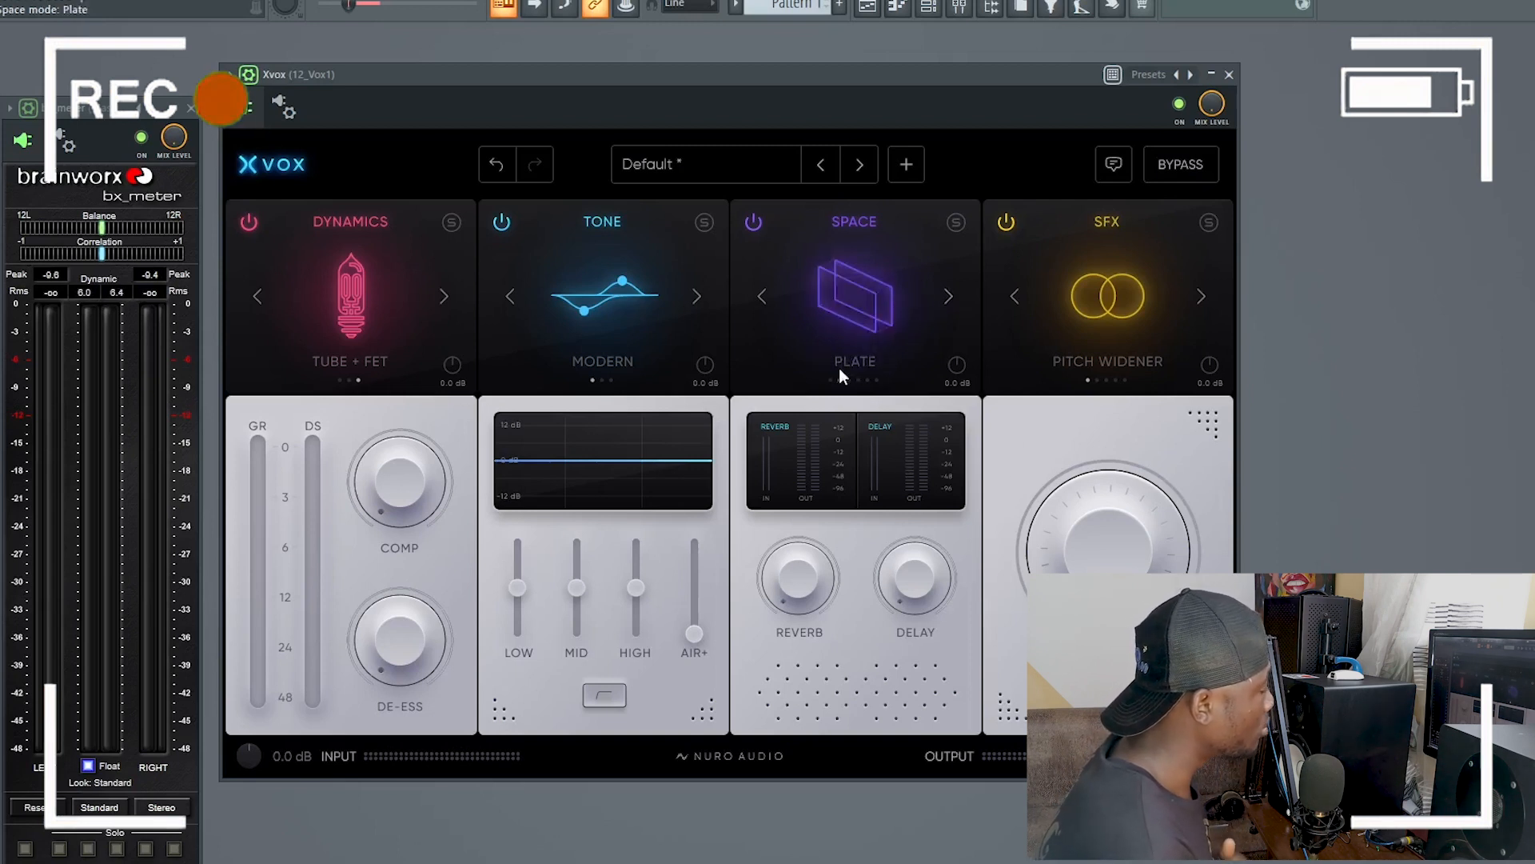
left_click(950, 297)
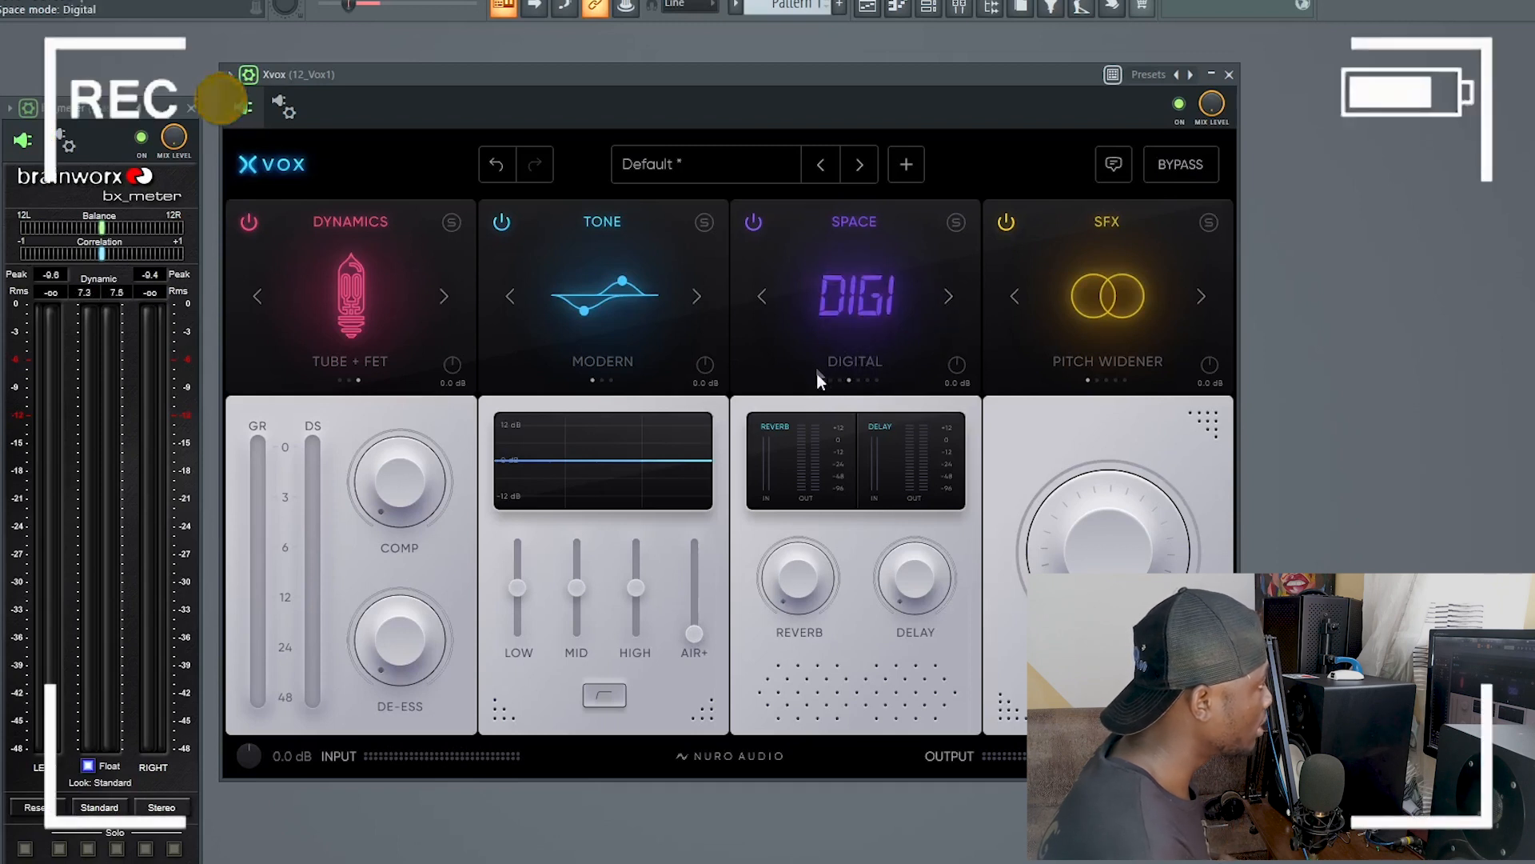
left_click(947, 300)
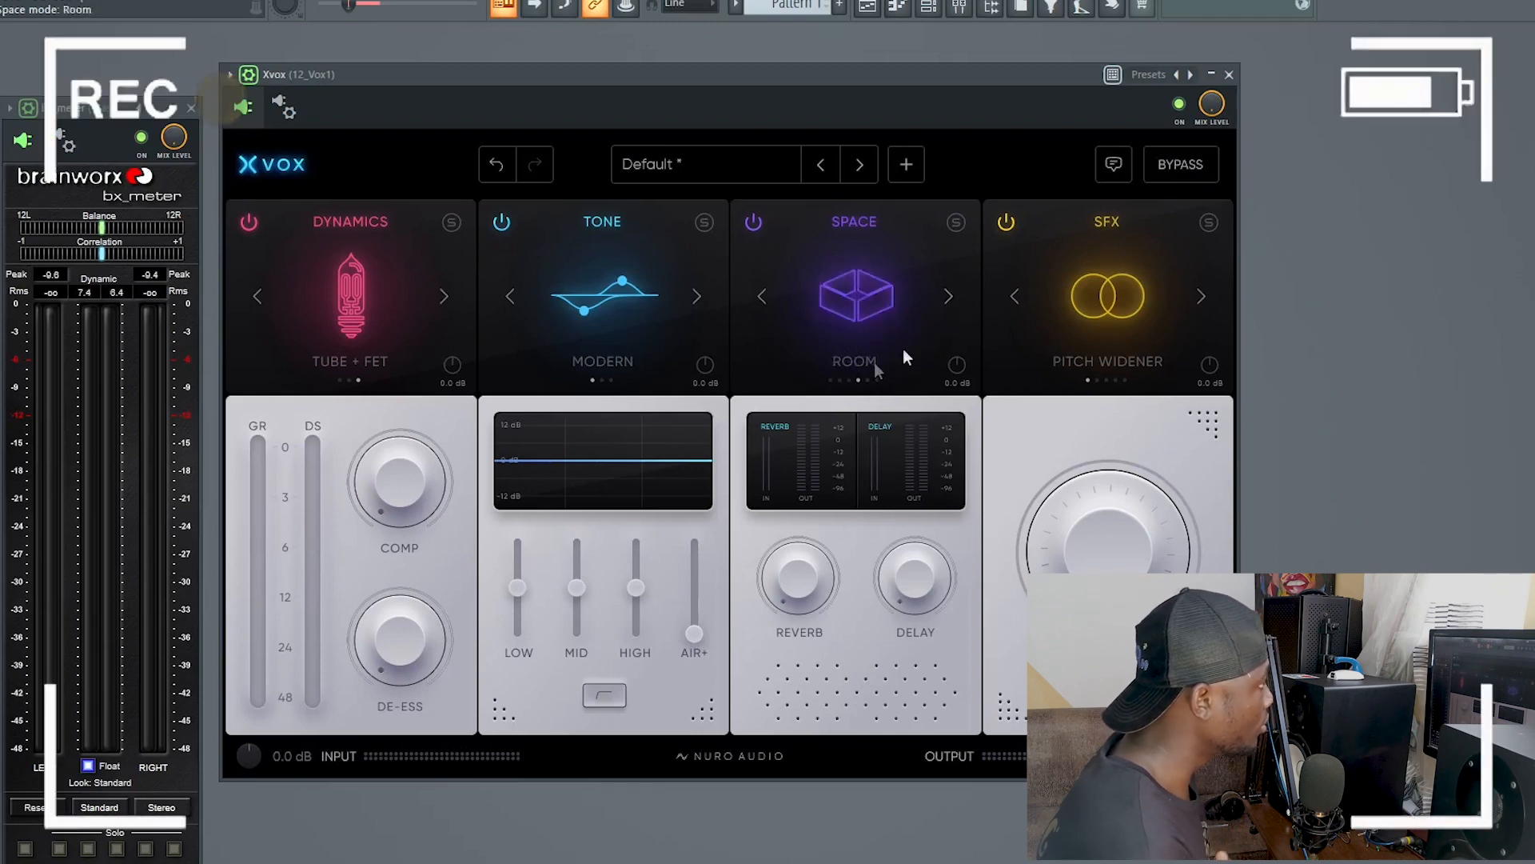
left_click(947, 299)
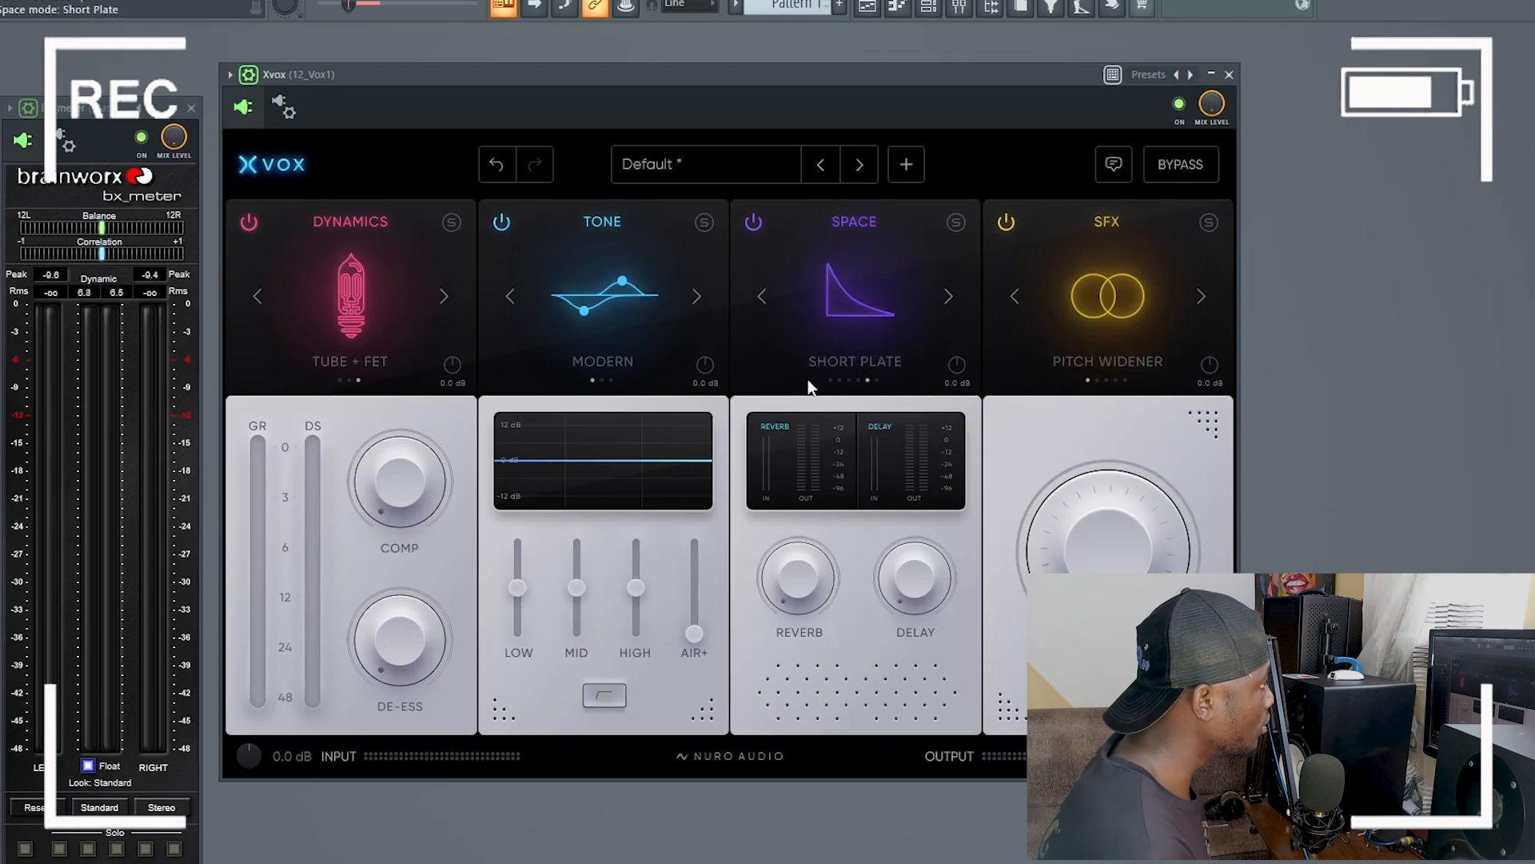
left_click(950, 297)
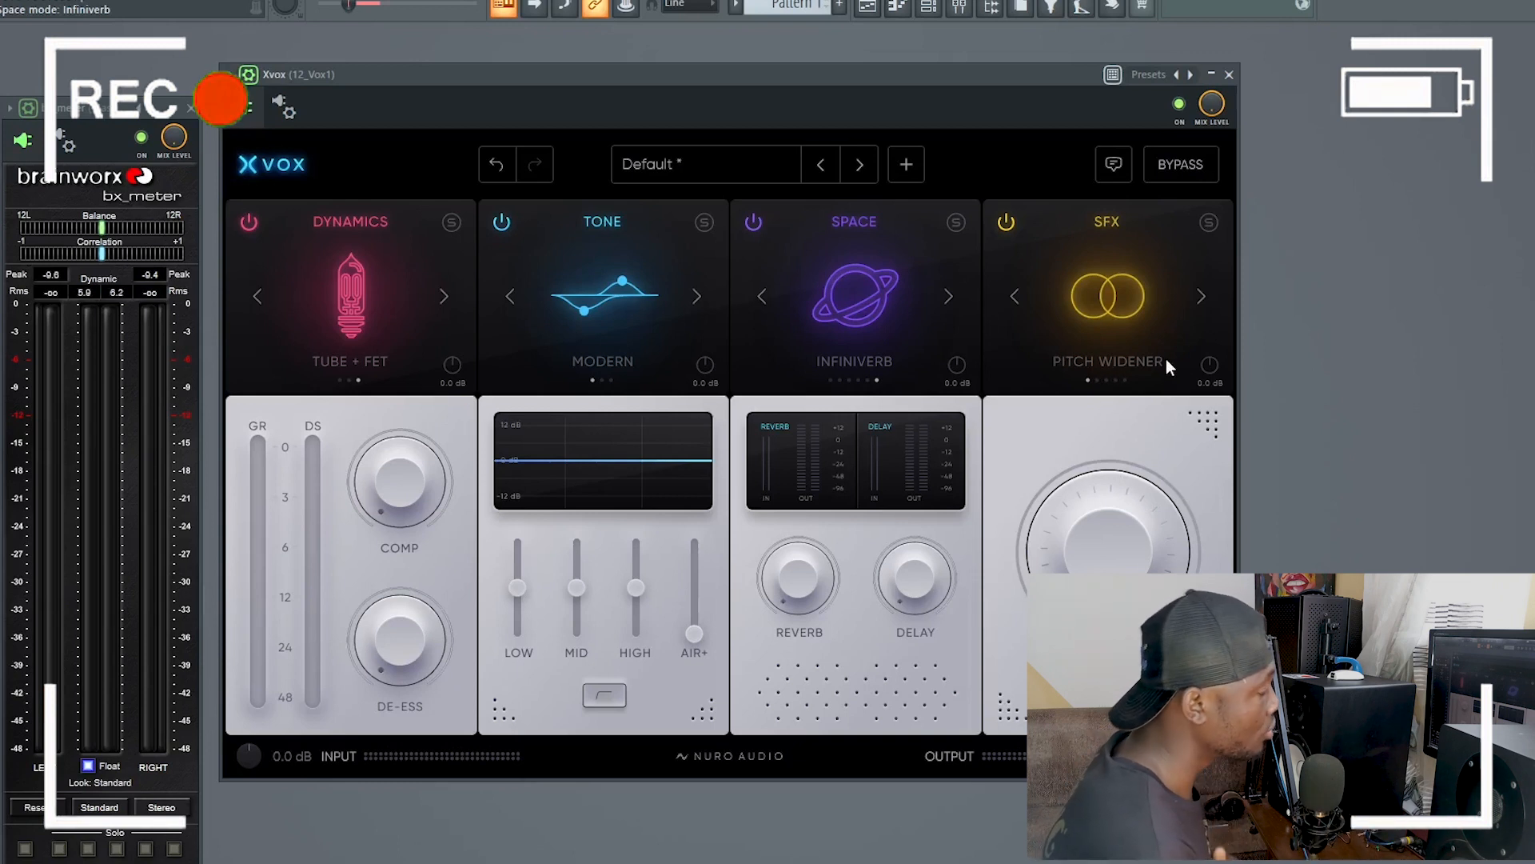
Cycle the SFX module through Chorus, Phaser, Amp and Telephone and return it to Pitch Widener.
left_click(1202, 299)
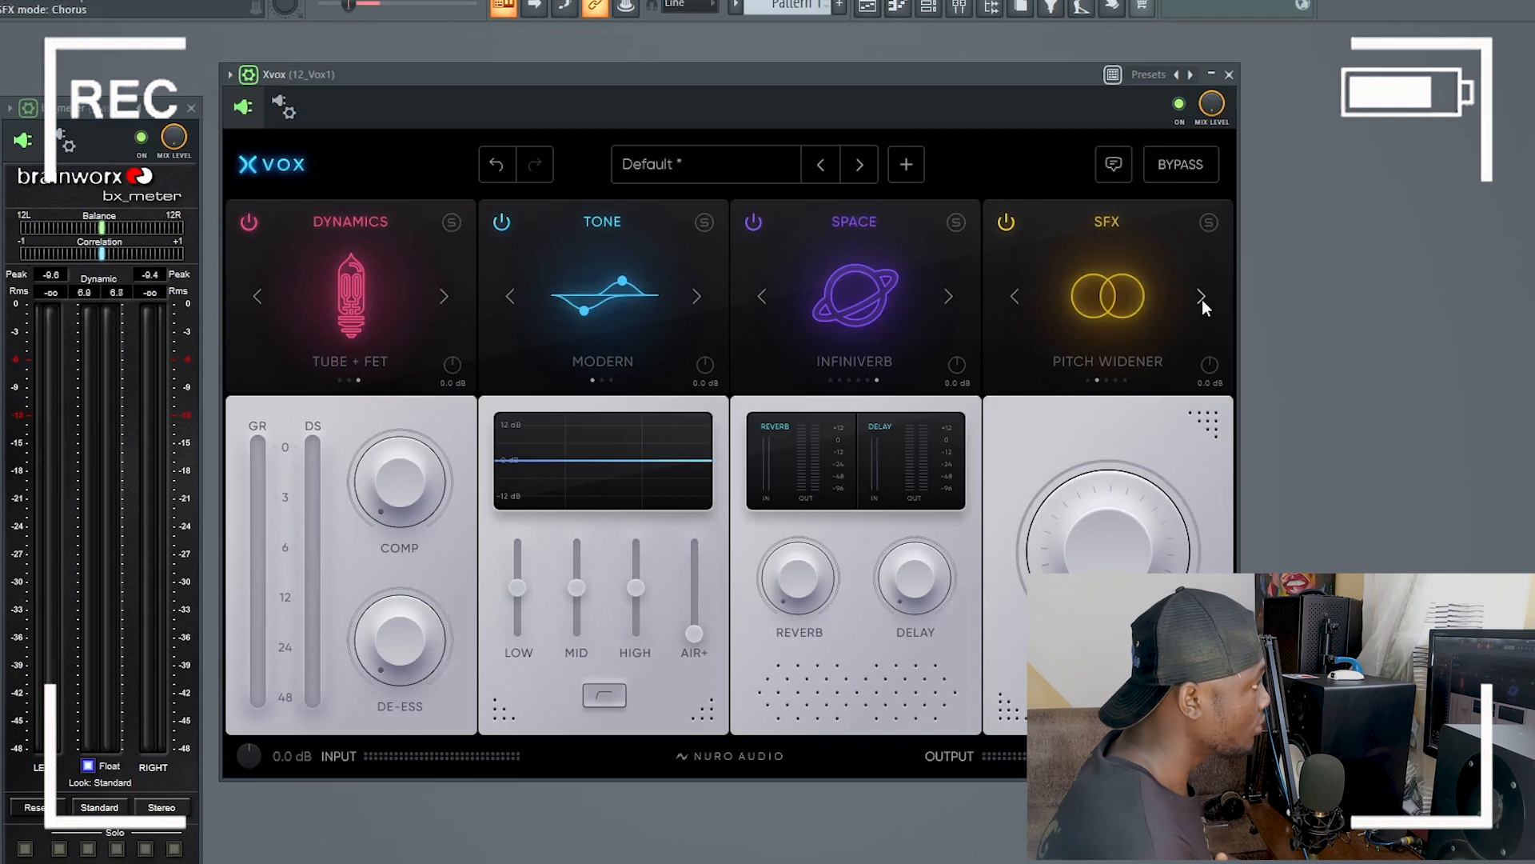
left_click(1202, 299)
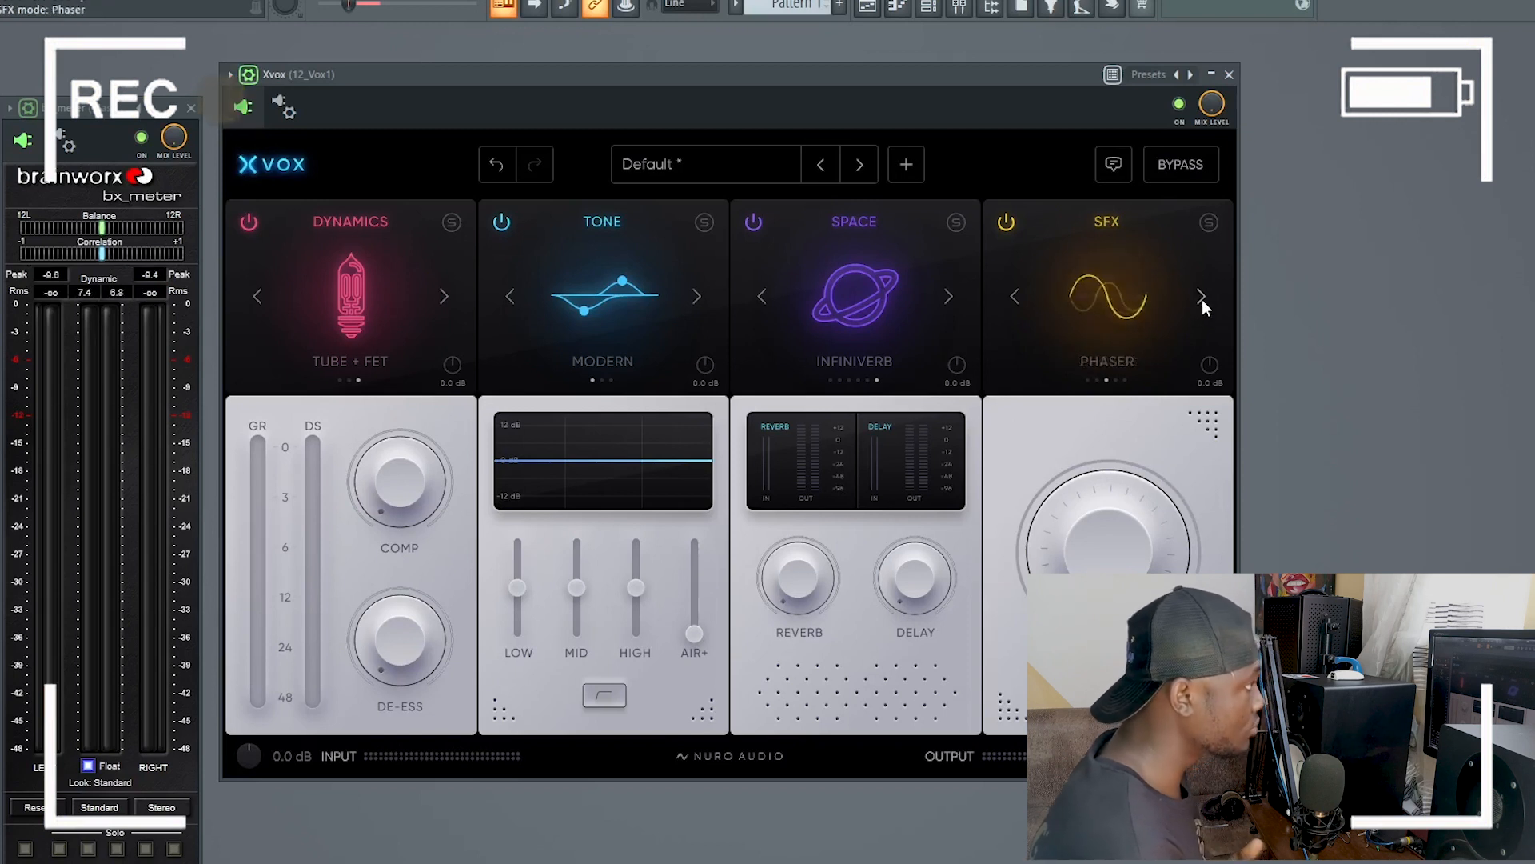
left_click(1202, 299)
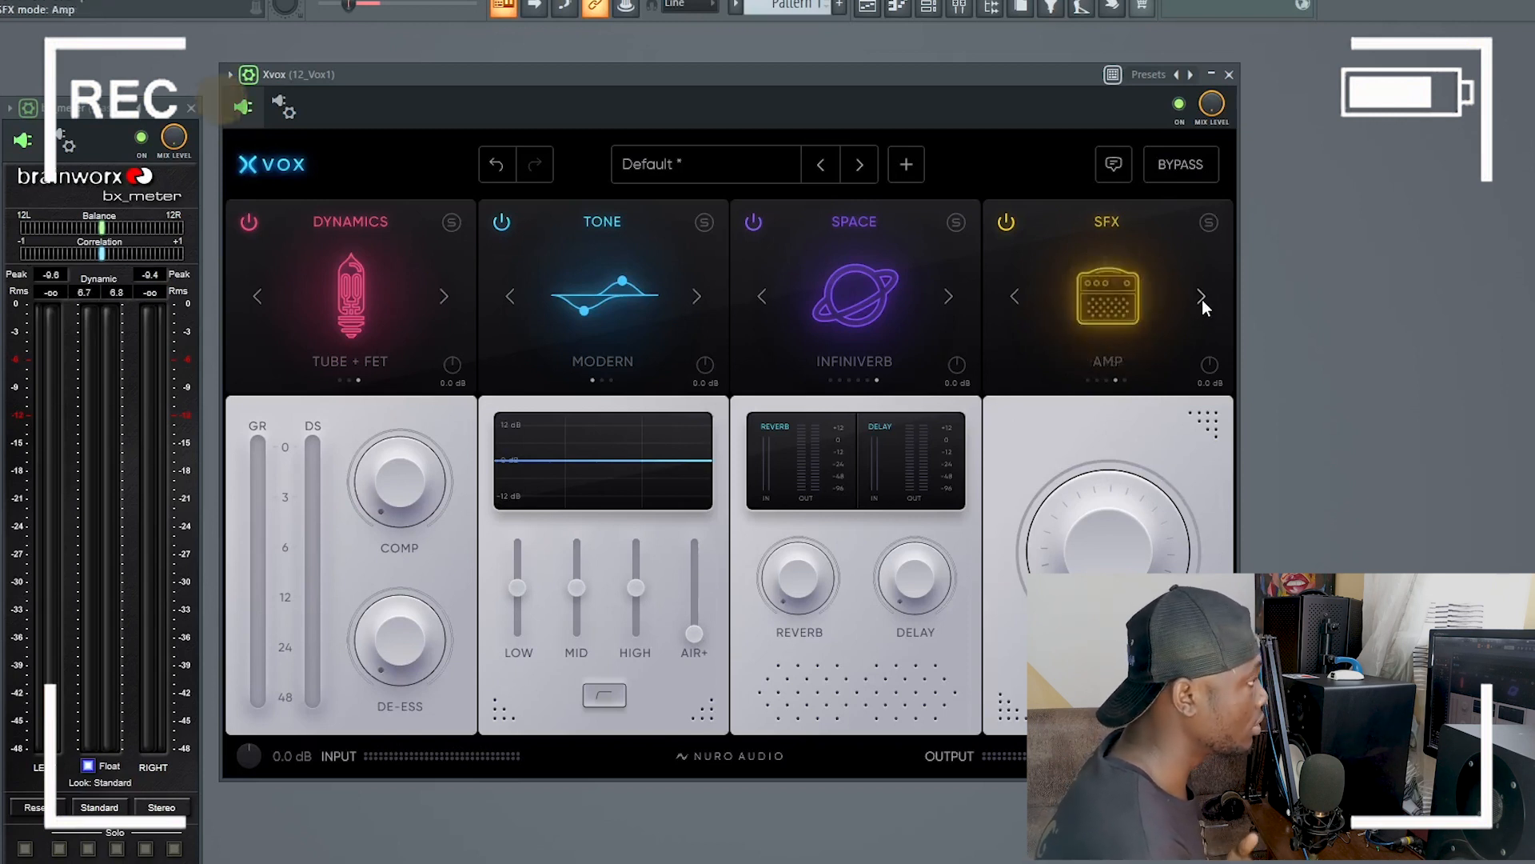
left_click(1200, 299)
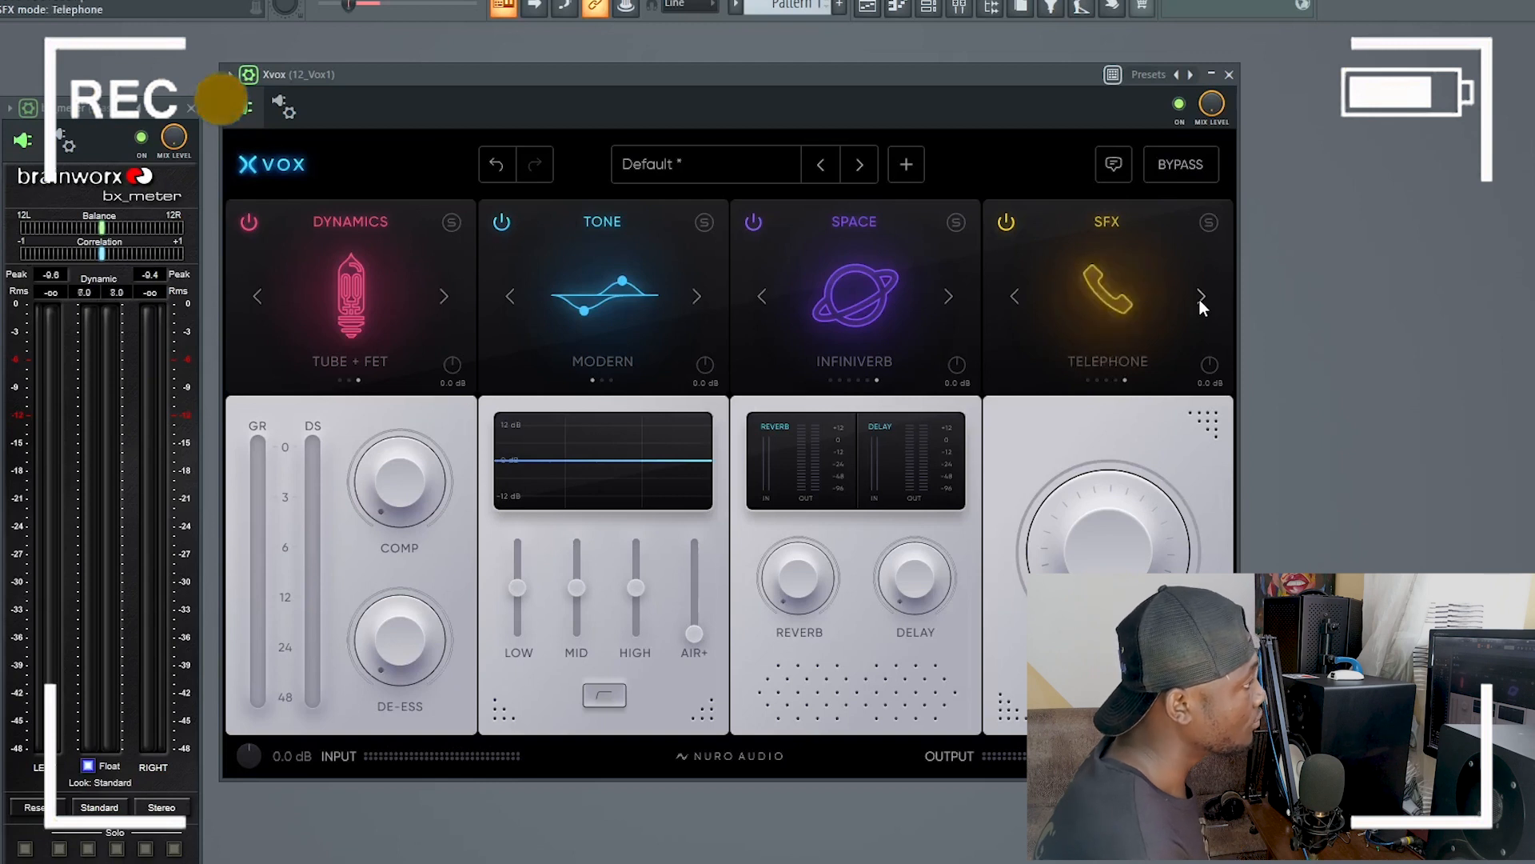
left_click(1201, 299)
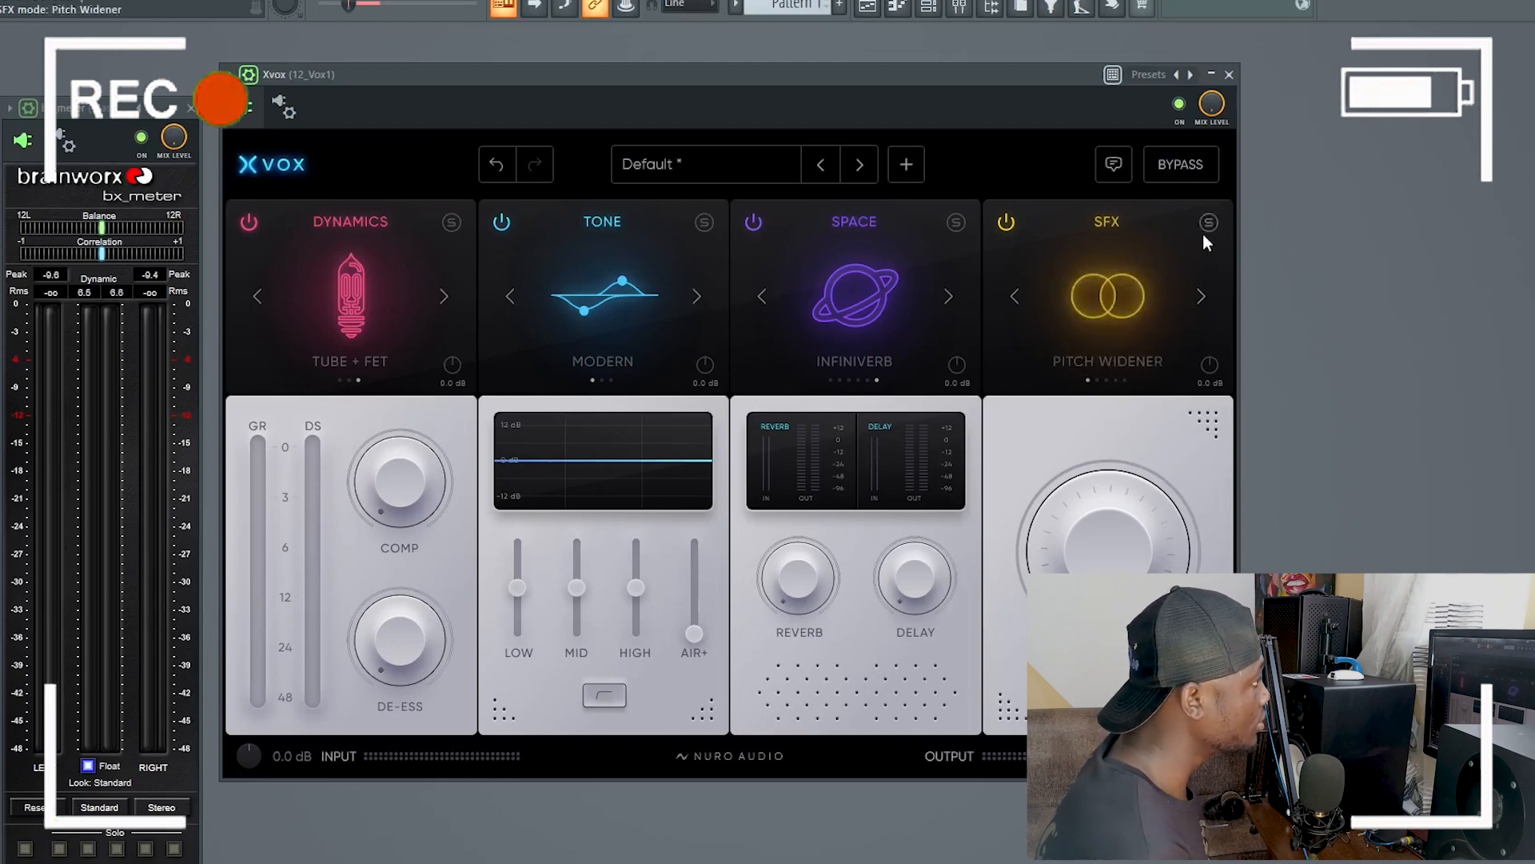
Turn off the SFX, Space and Tone modules, leaving only Dynamics active.
left_click(1005, 223)
left_click(756, 227)
left_click(504, 225)
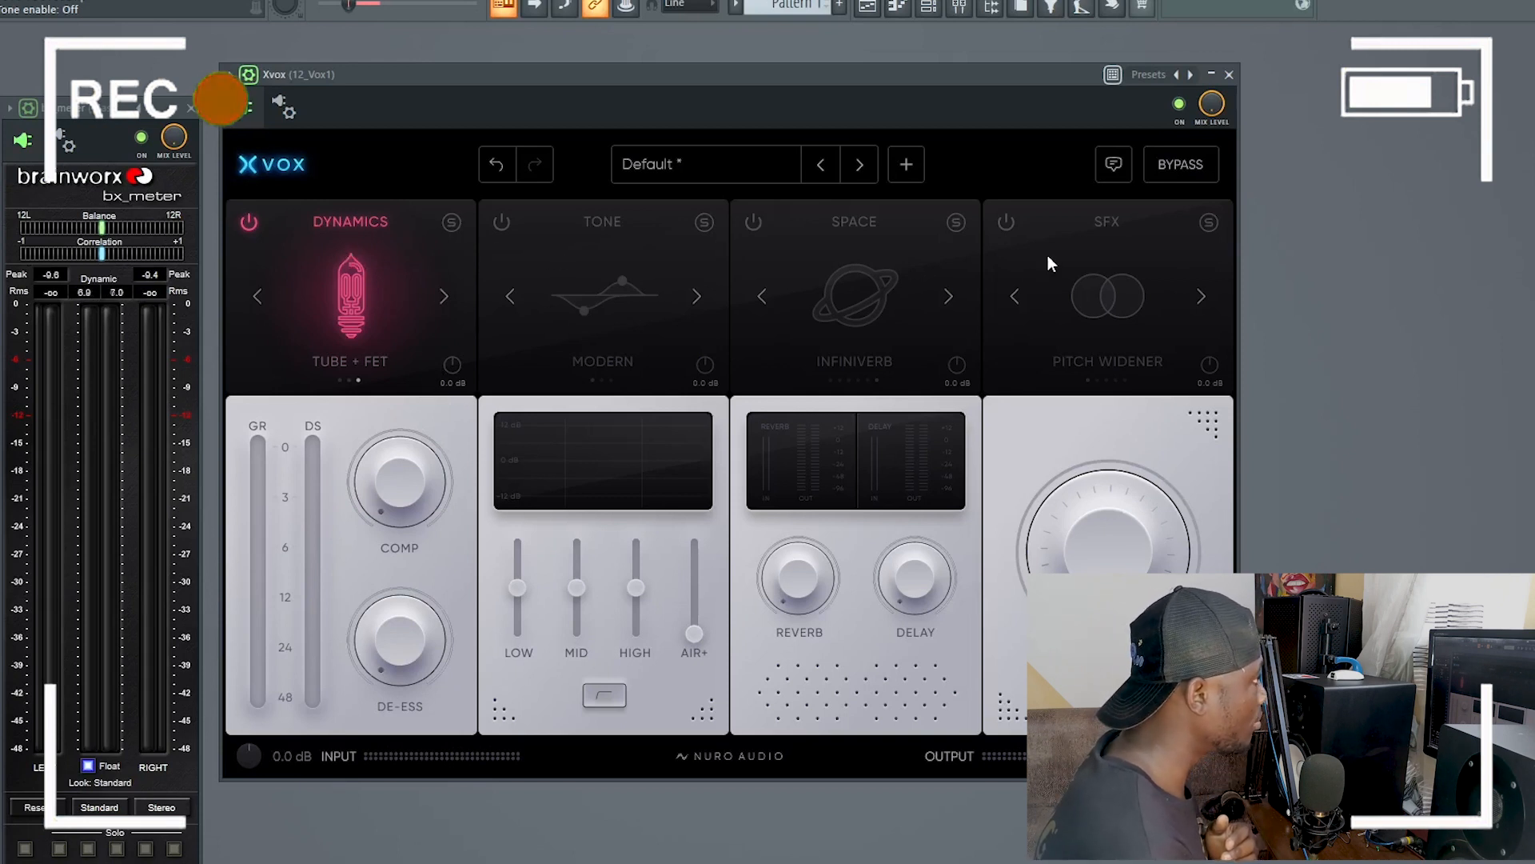
Browse the preset list down to the 14 SFX category and back to 01 Basic Male, and close it without loading a preset.
left_click(681, 162)
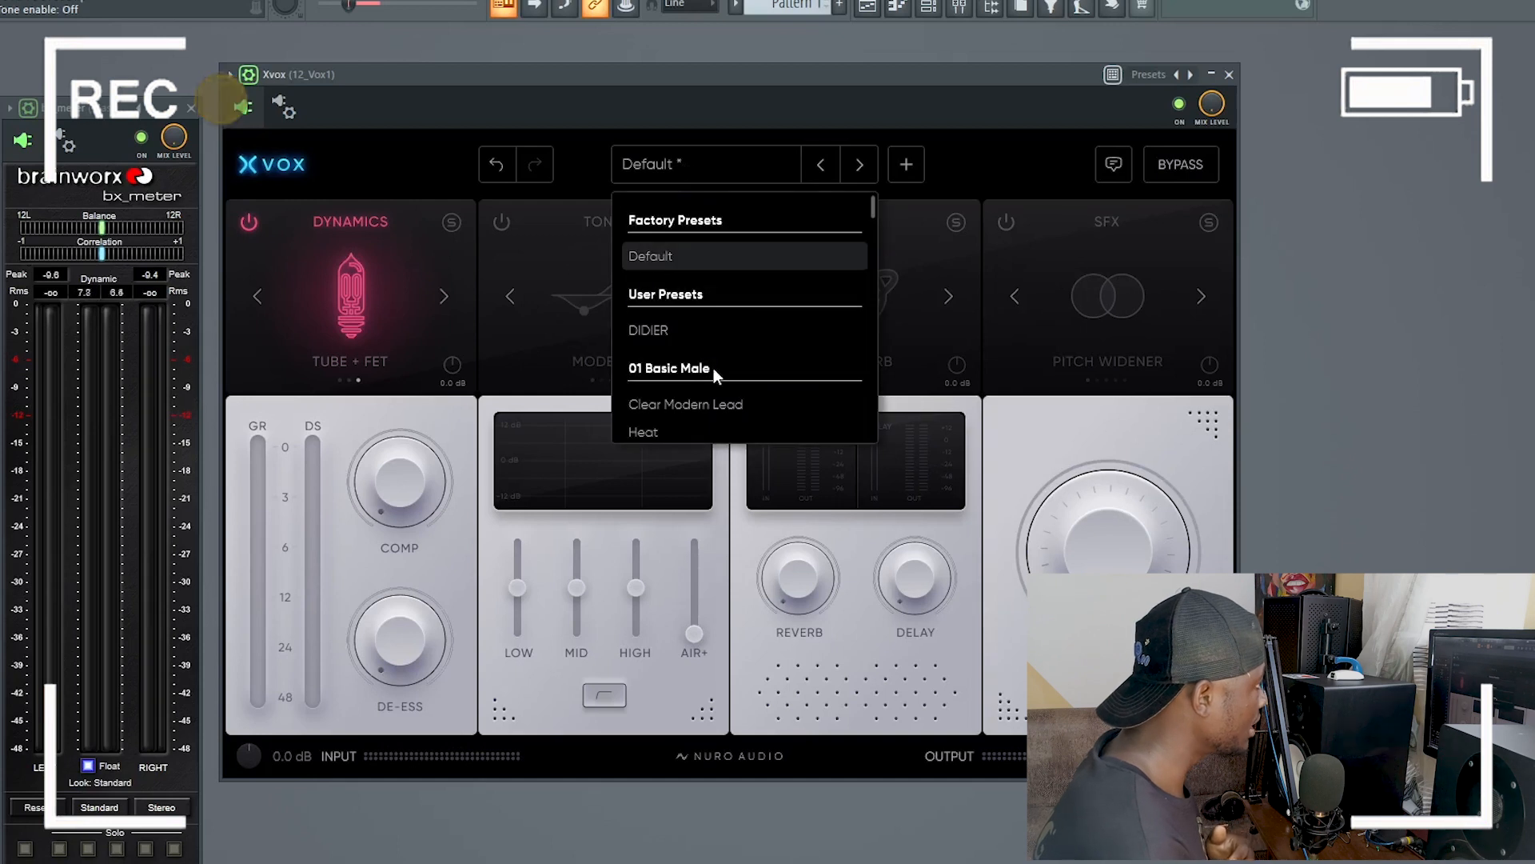
scroll(731, 368, "down", 10)
scroll(734, 368, "down", 15)
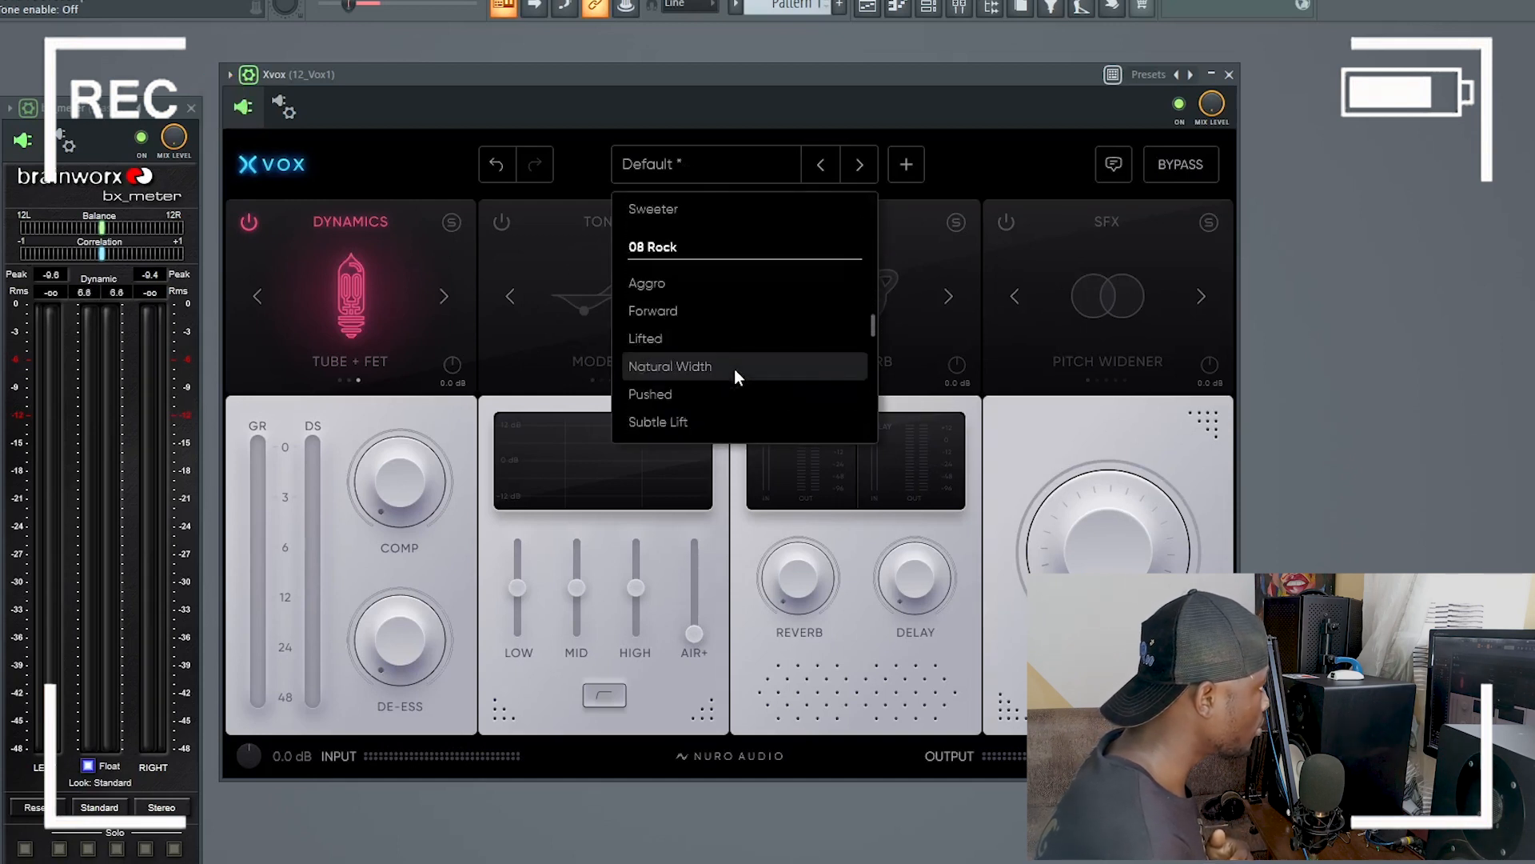
left_click_drag(875, 347, 875, 434)
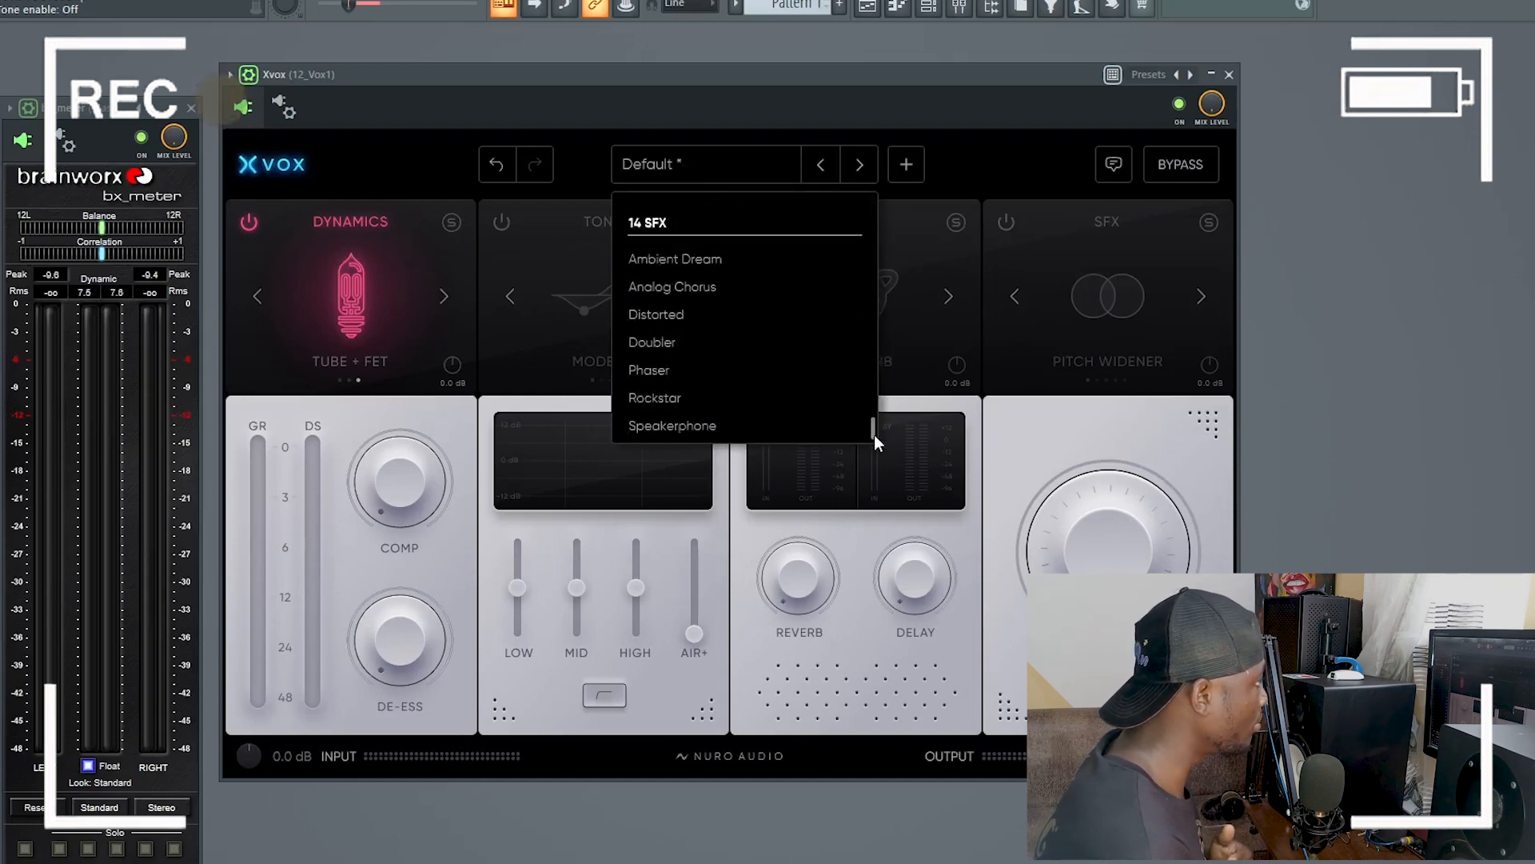
left_click_drag(875, 435, 881, 217)
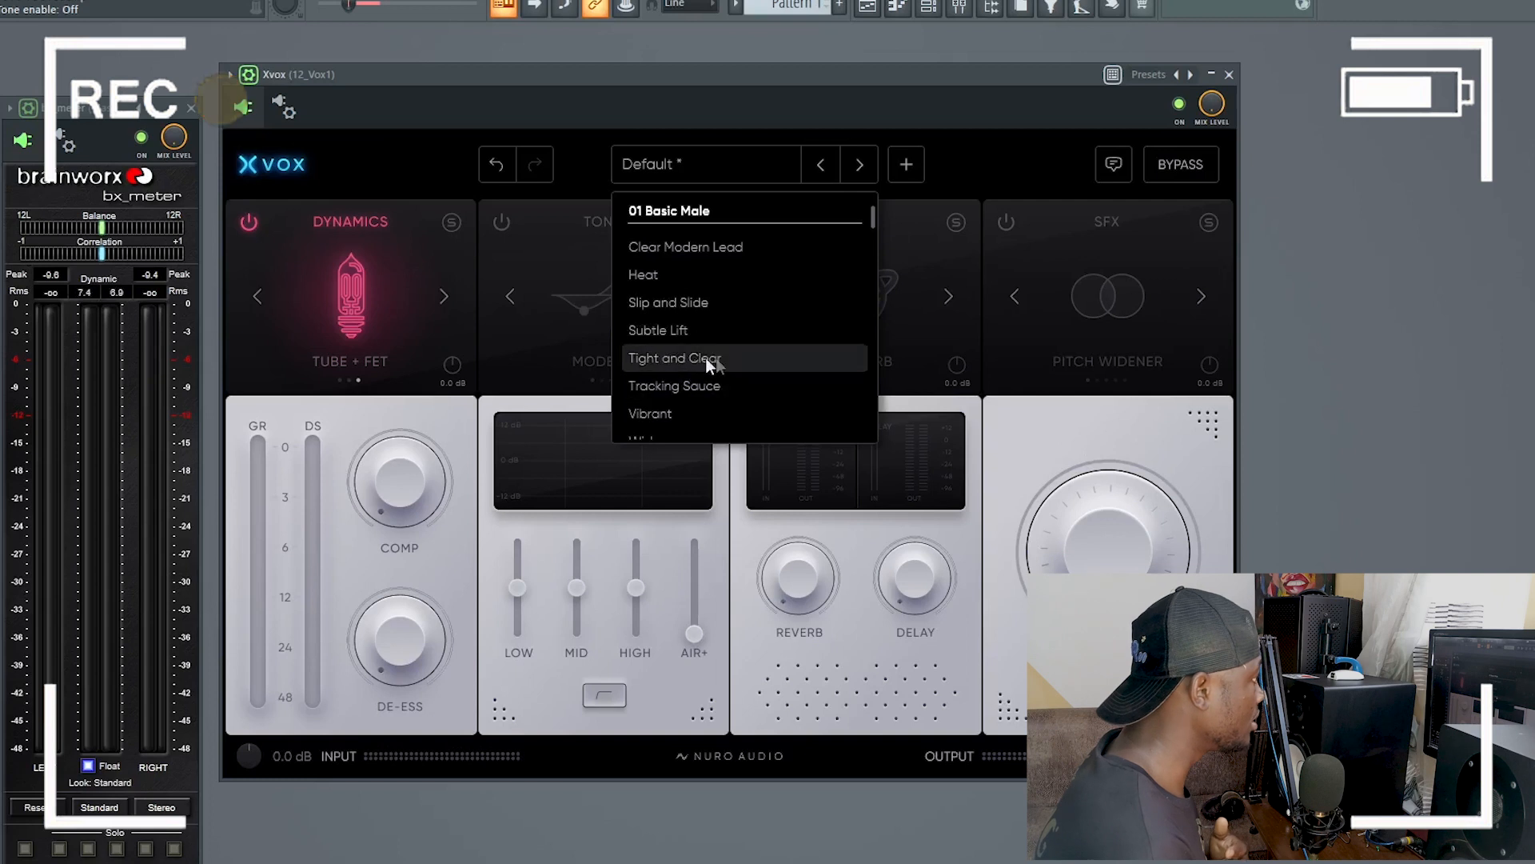
left_click(1029, 433)
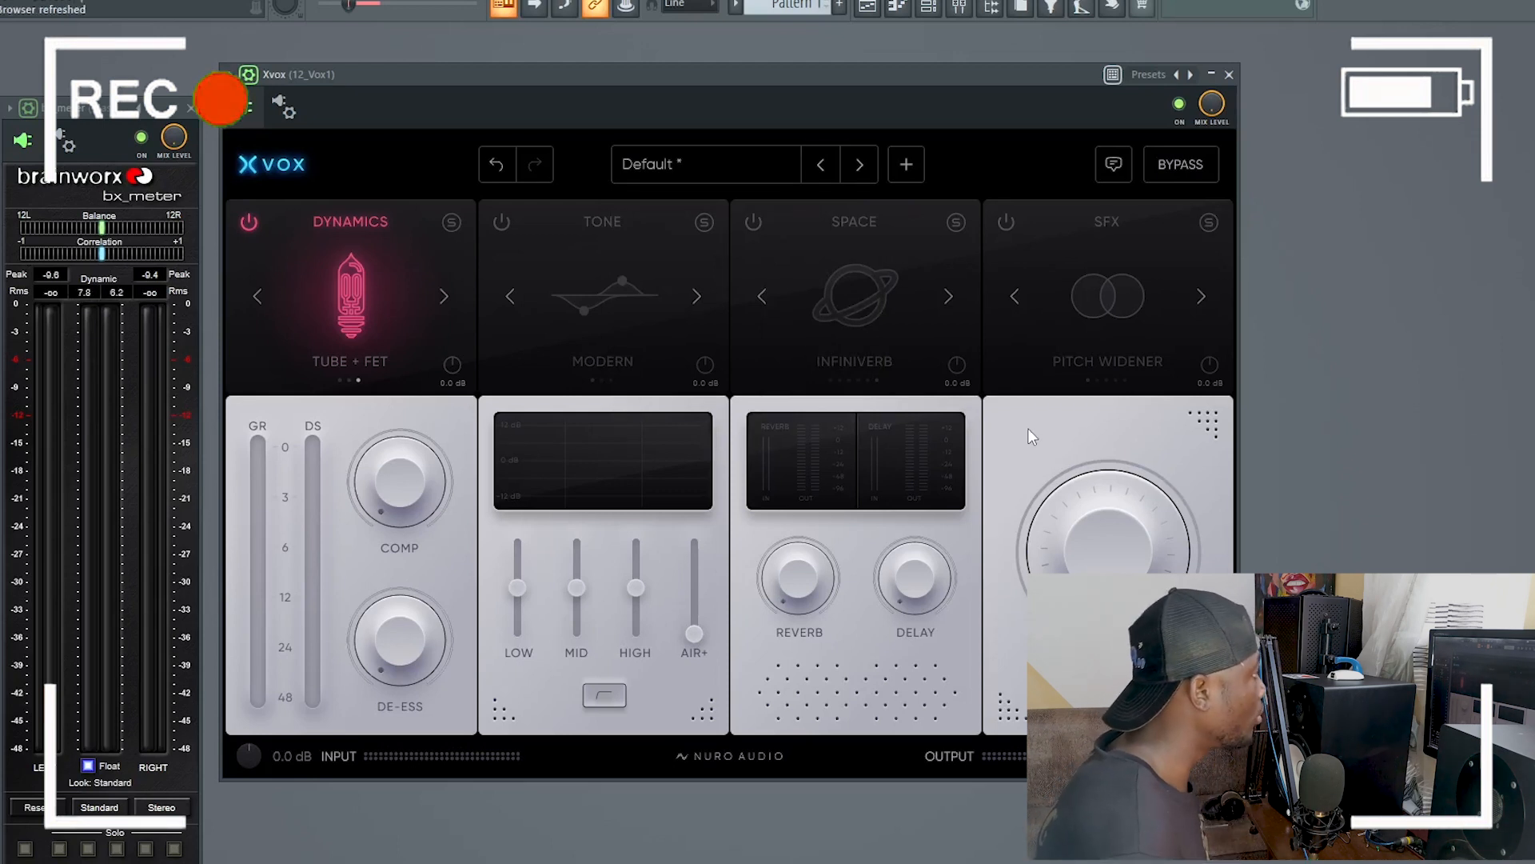
Bring up the mixer in place of the Xvox window and start playback of the project.
left_click(960, 10)
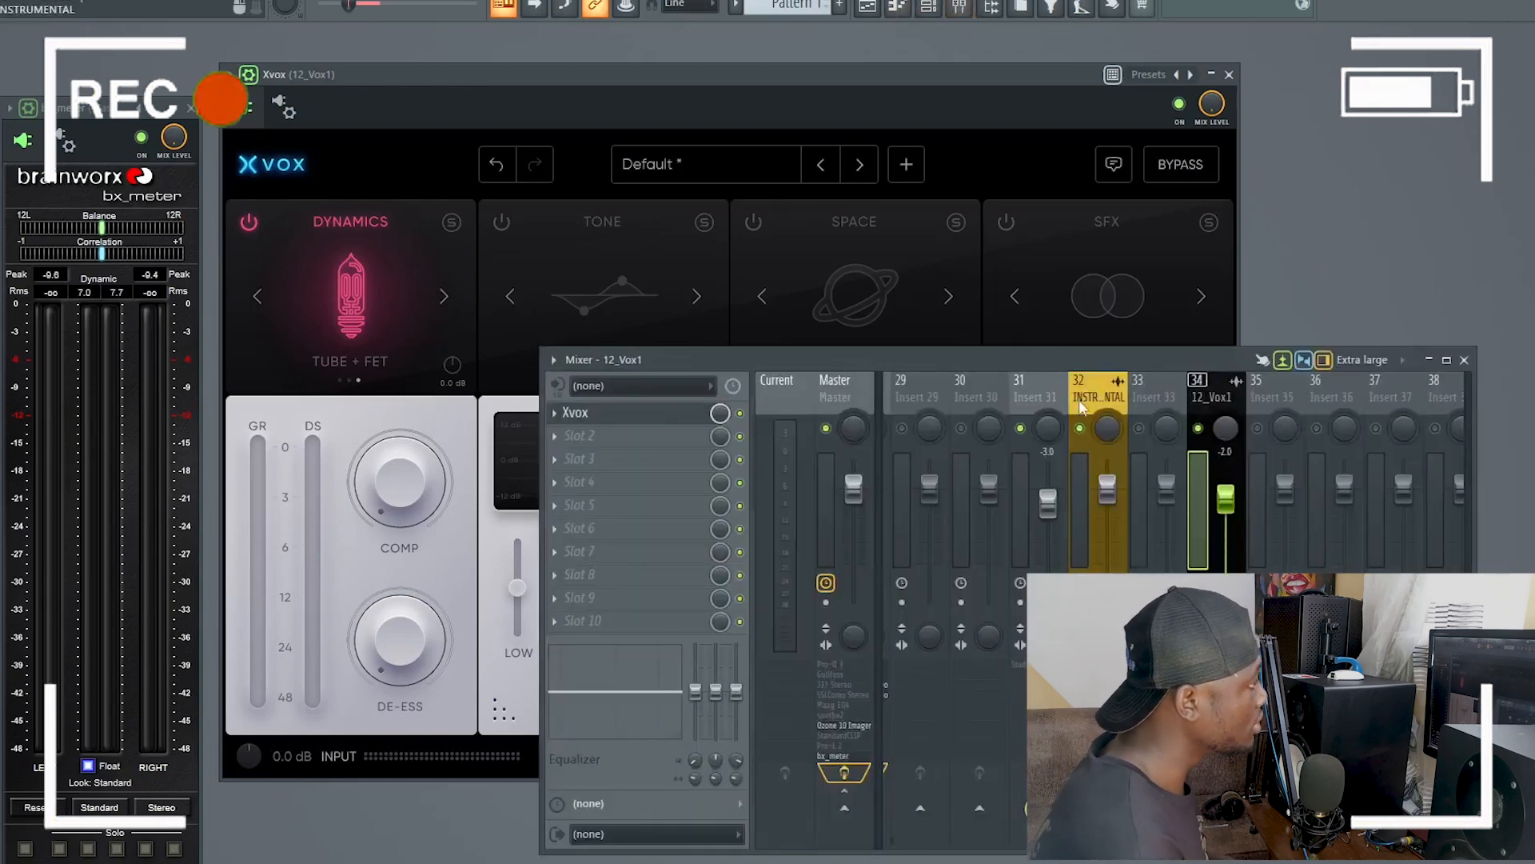
left_click(1231, 76)
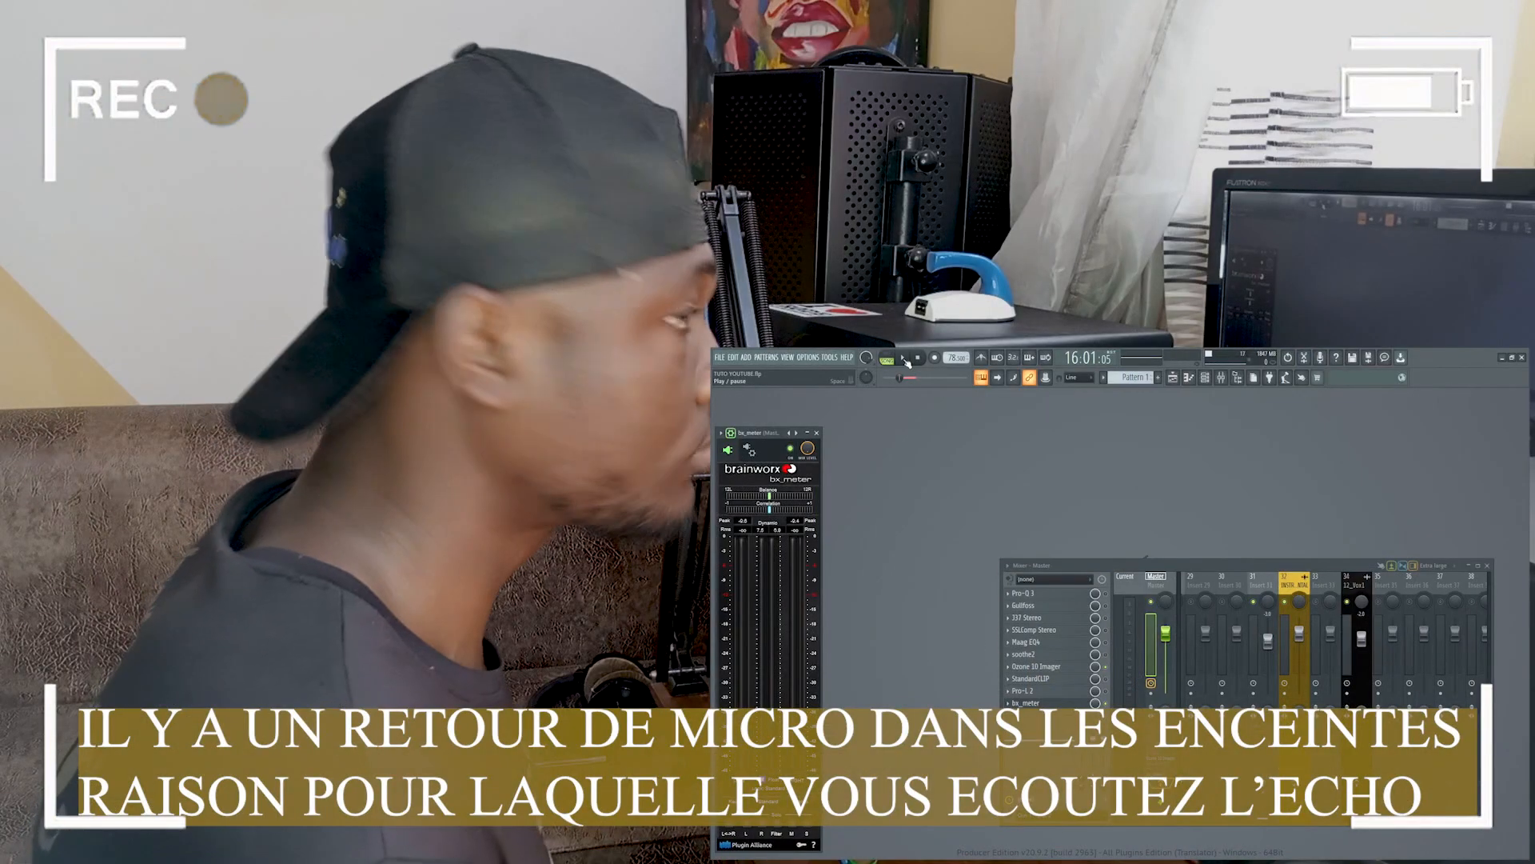
left_click(904, 359)
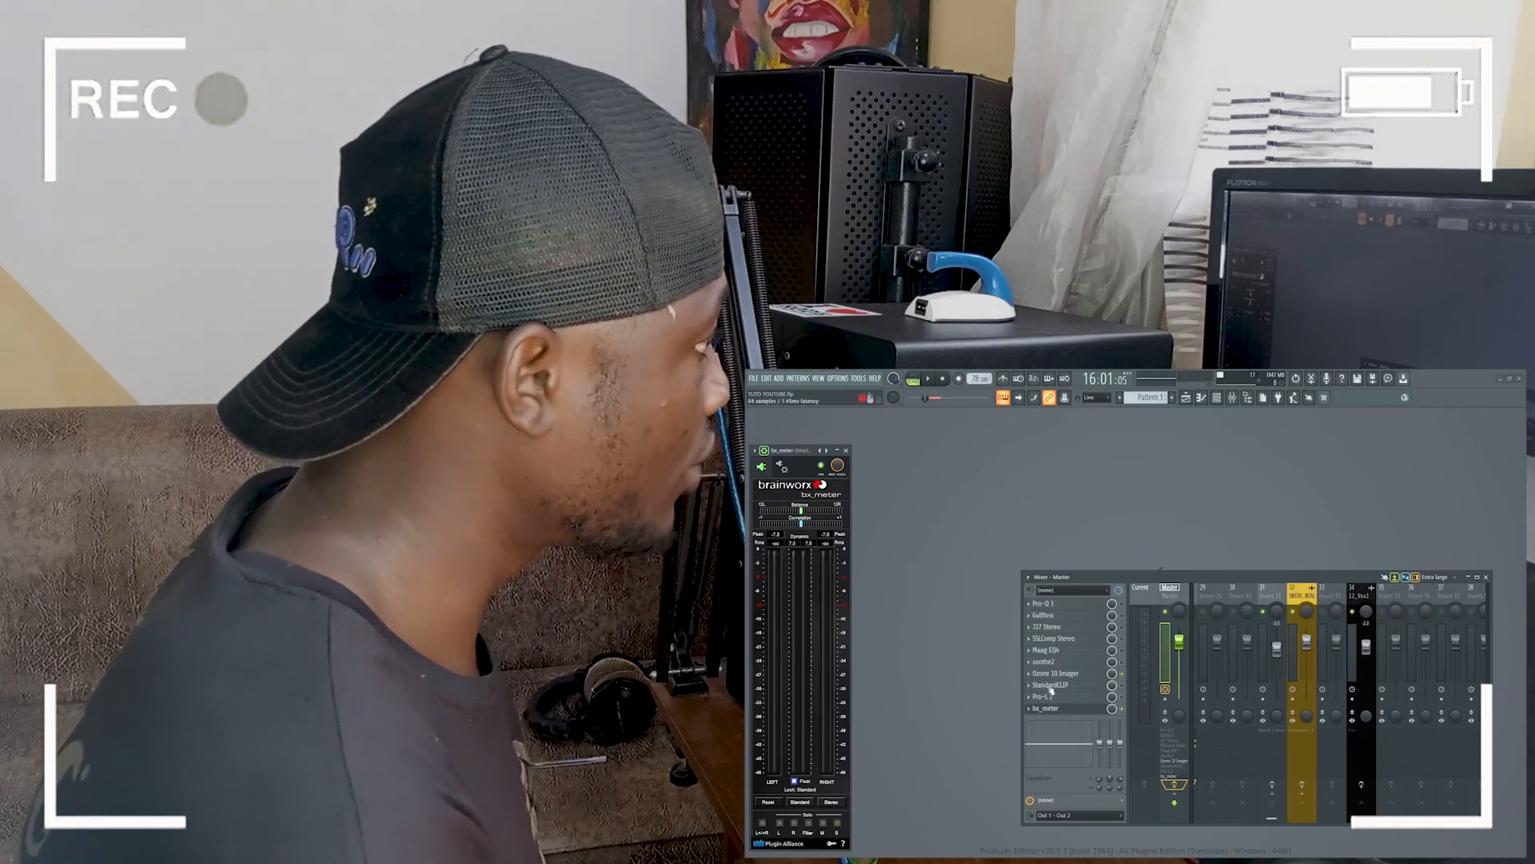
Check the 12_Vox1 track's routing and view the Trackspacer 2.5 effect on the INSTRUMENTAL track, closing its window again.
left_click(1357, 597)
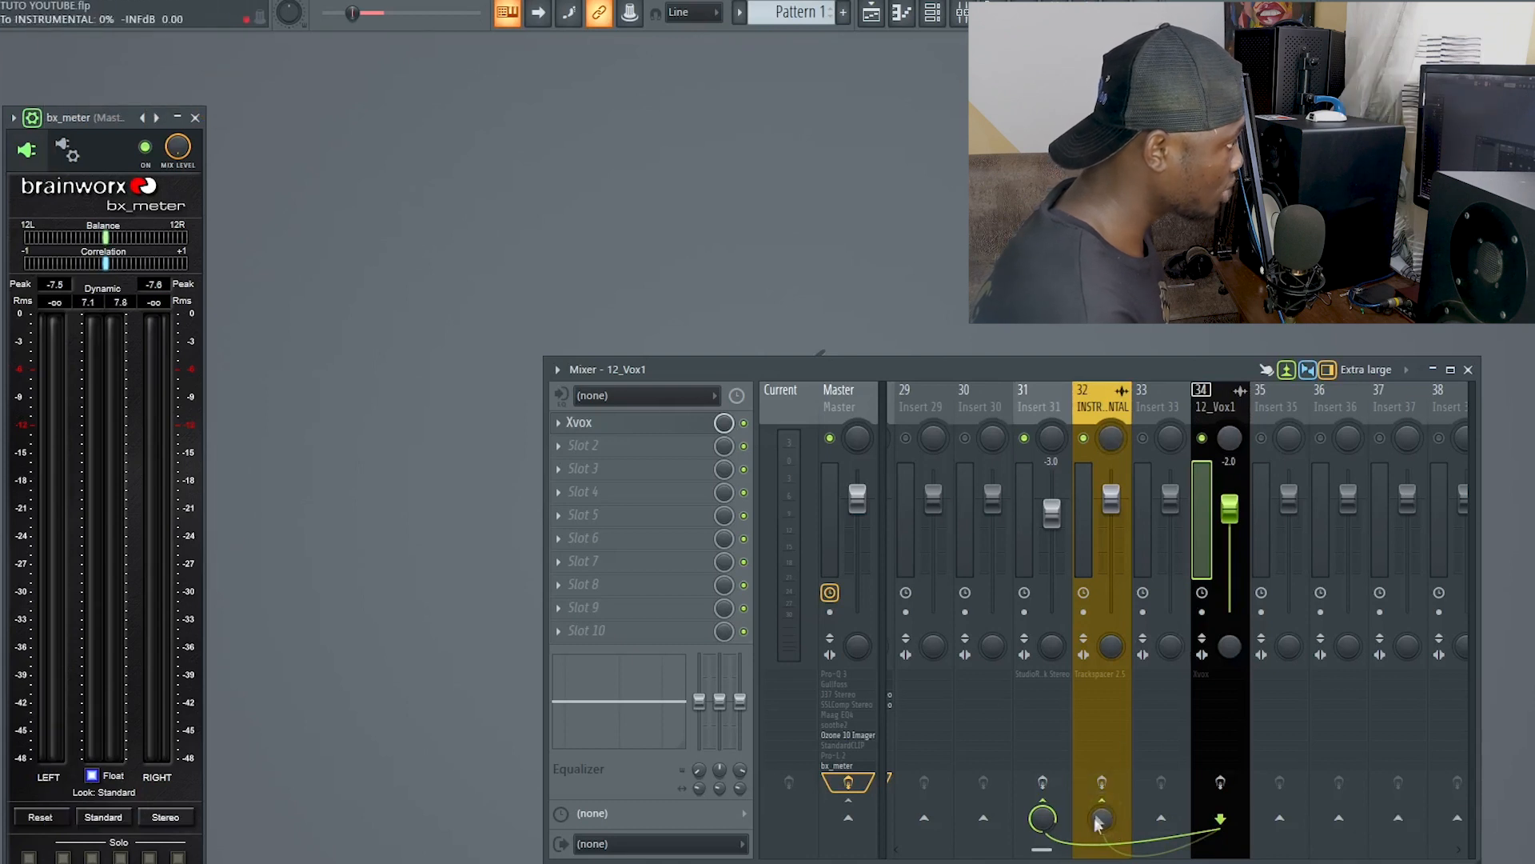
left_click(1108, 512)
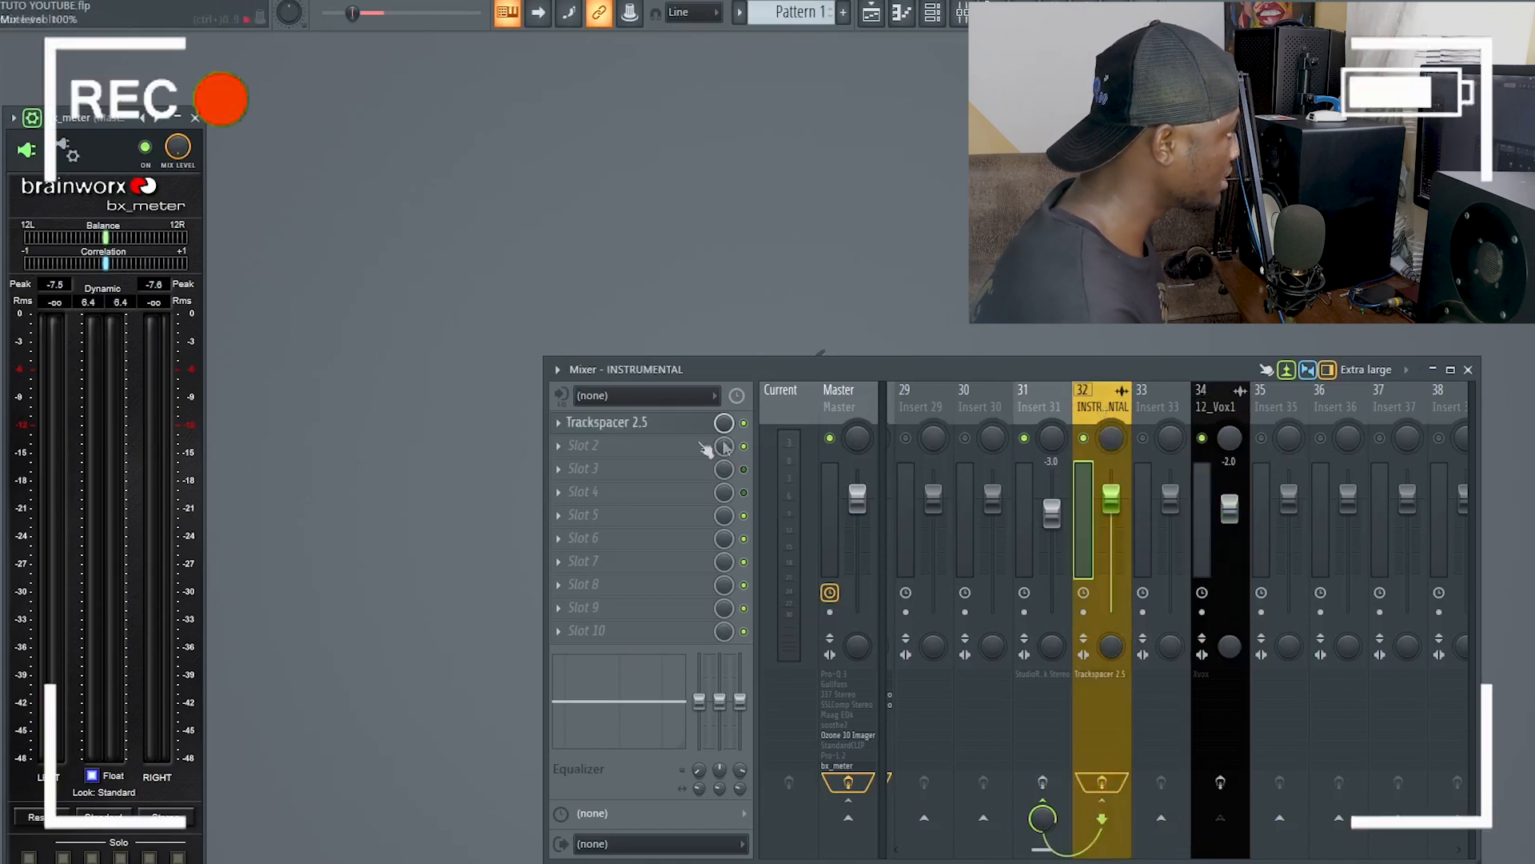
left_click(637, 434)
left_click_drag(467, 127, 525, 86)
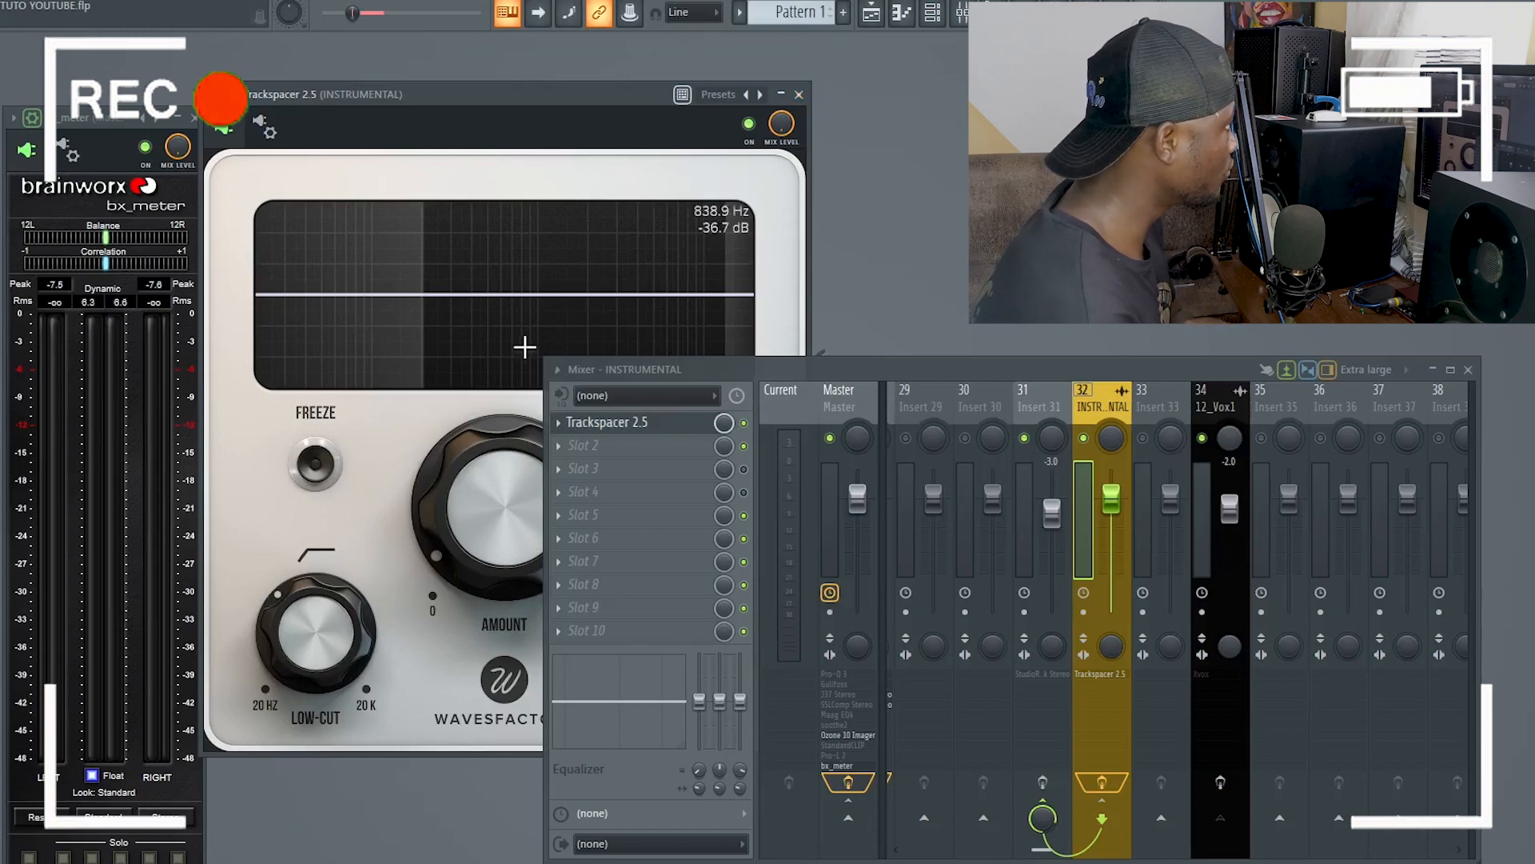
left_click(798, 95)
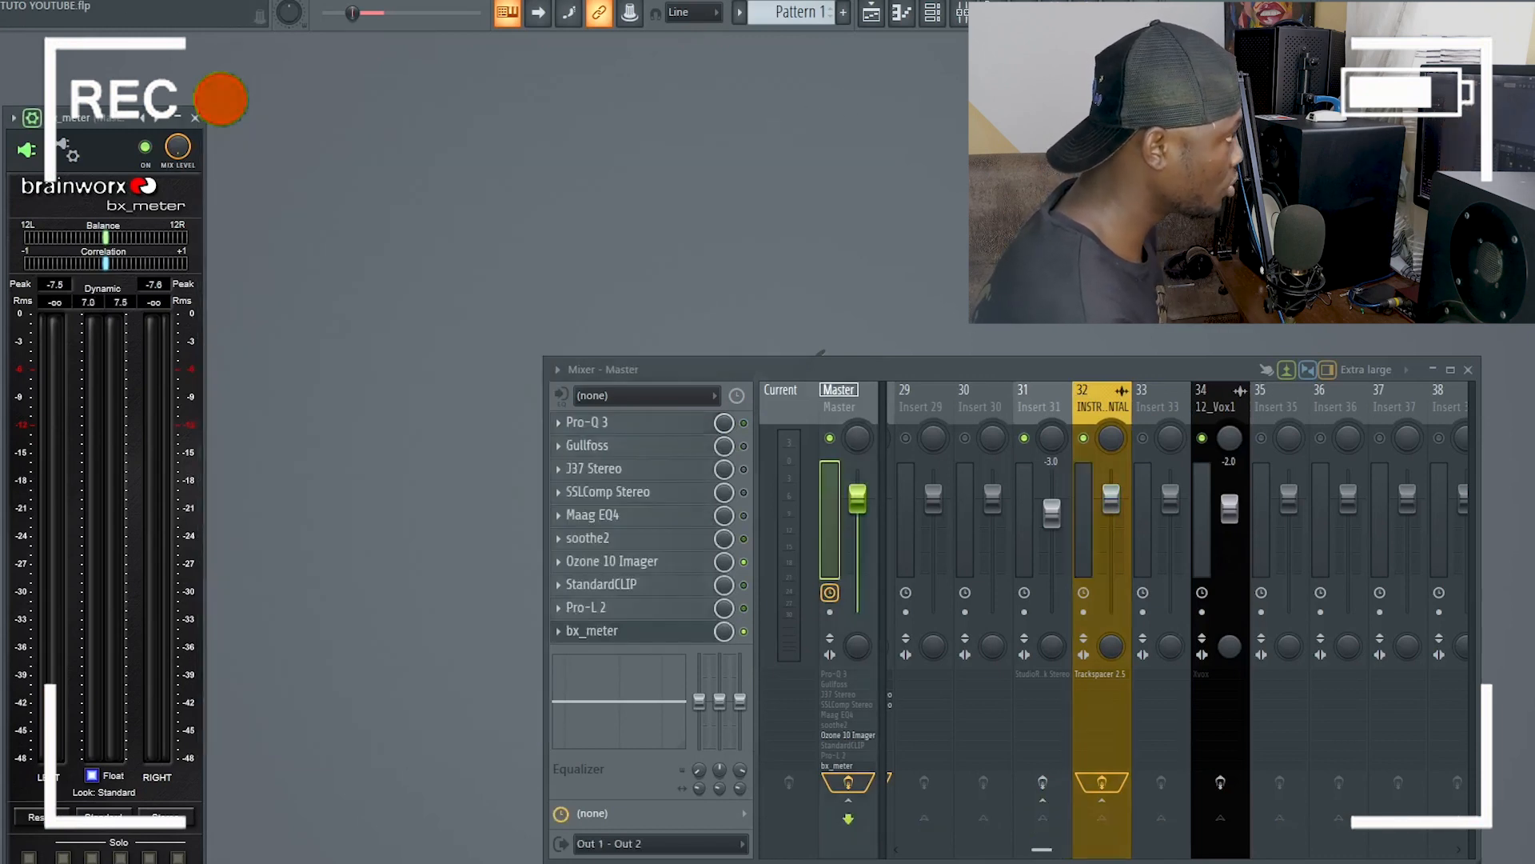
Examine how the 12_Vox1 and INSTRUMENTAL tracks are routed to Insert 31, and view the effect slots of Insert 31.
left_click(1235, 402)
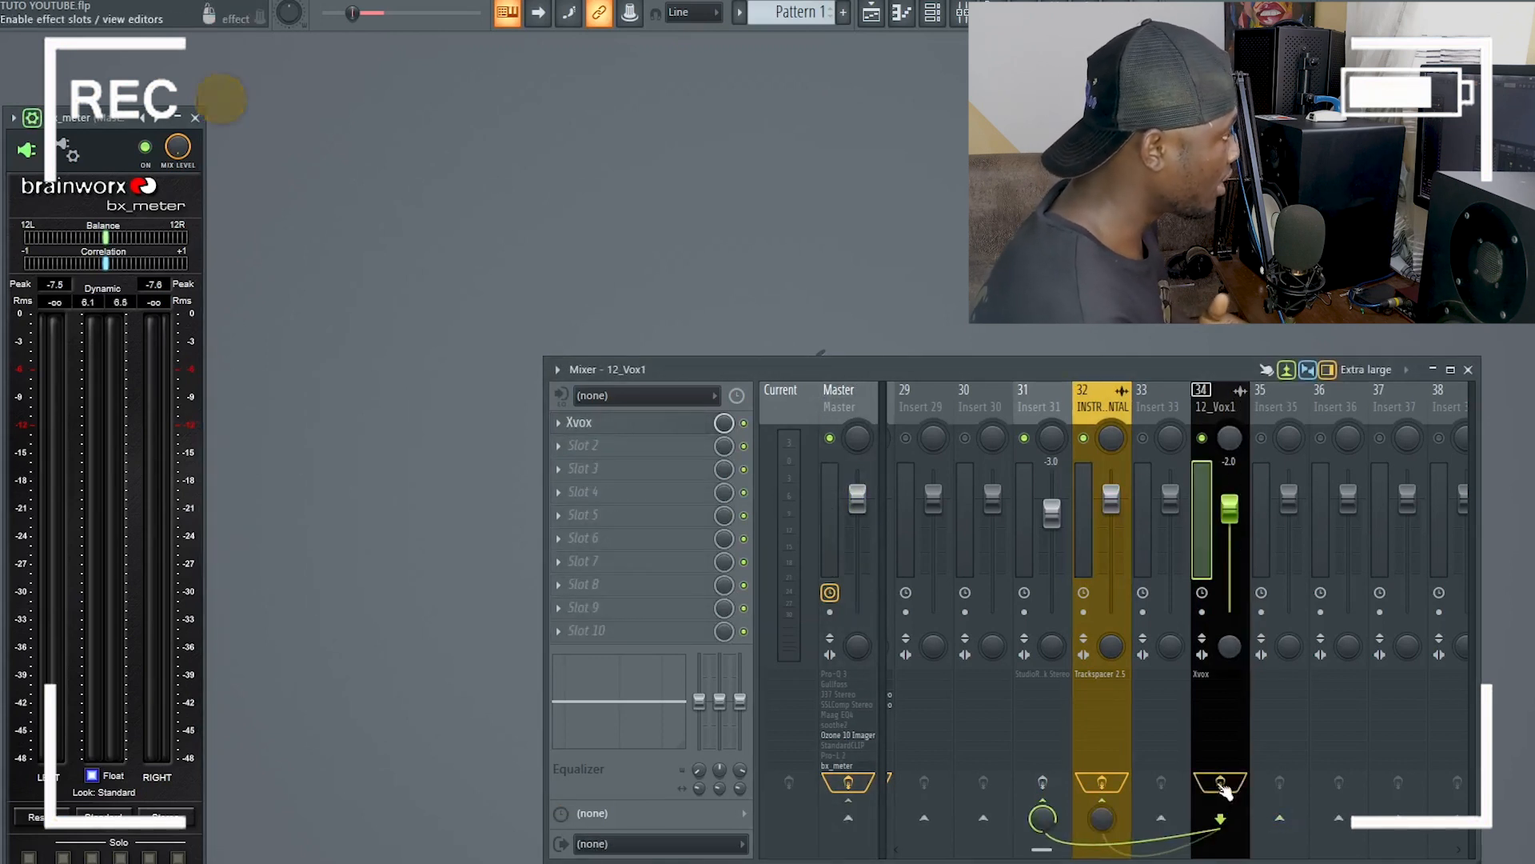
left_click(1103, 408)
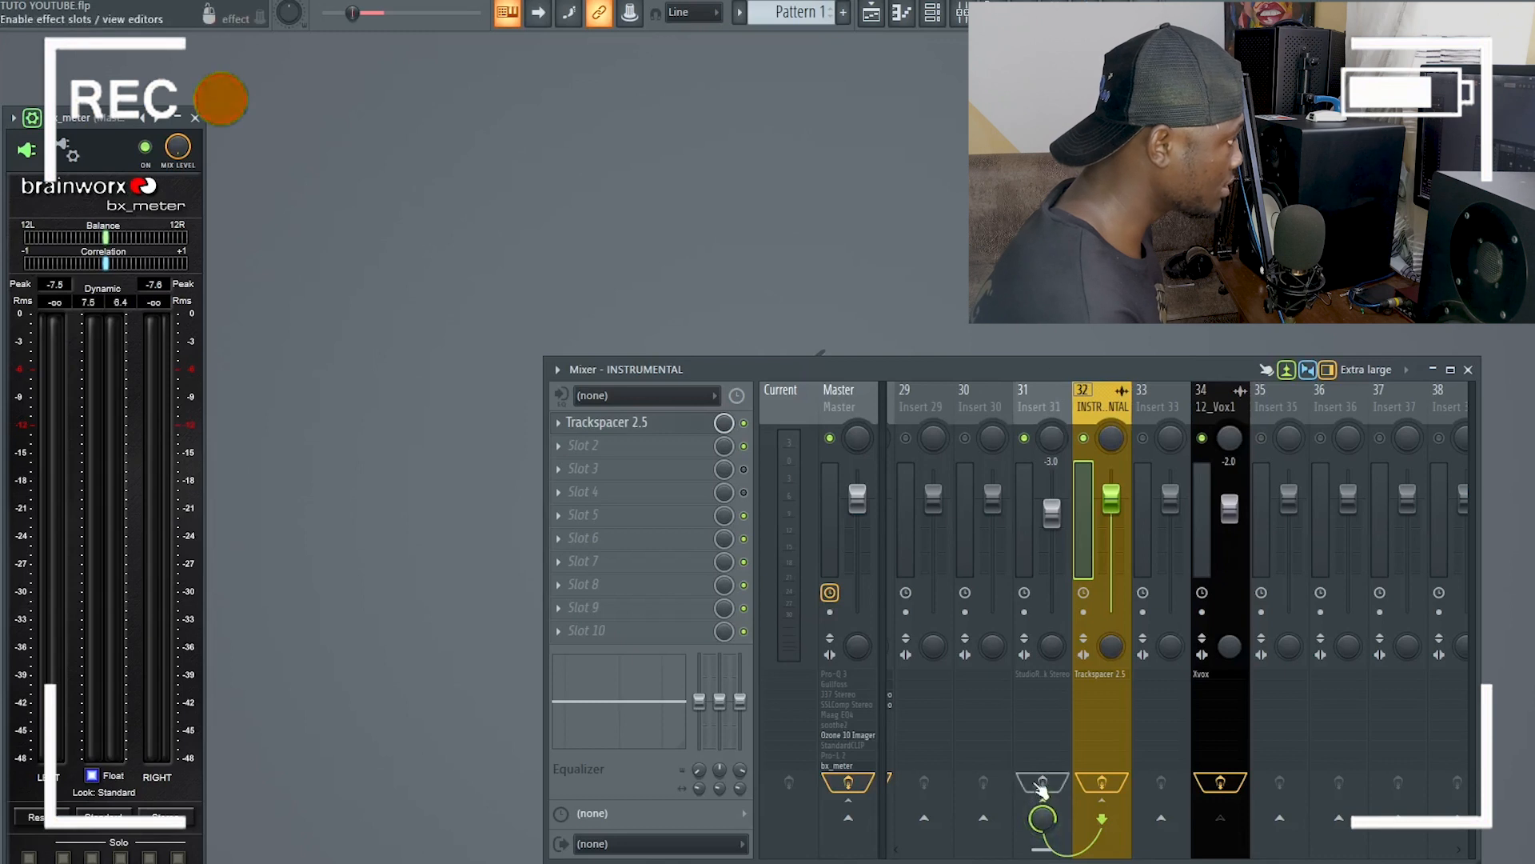
left_click(1243, 768)
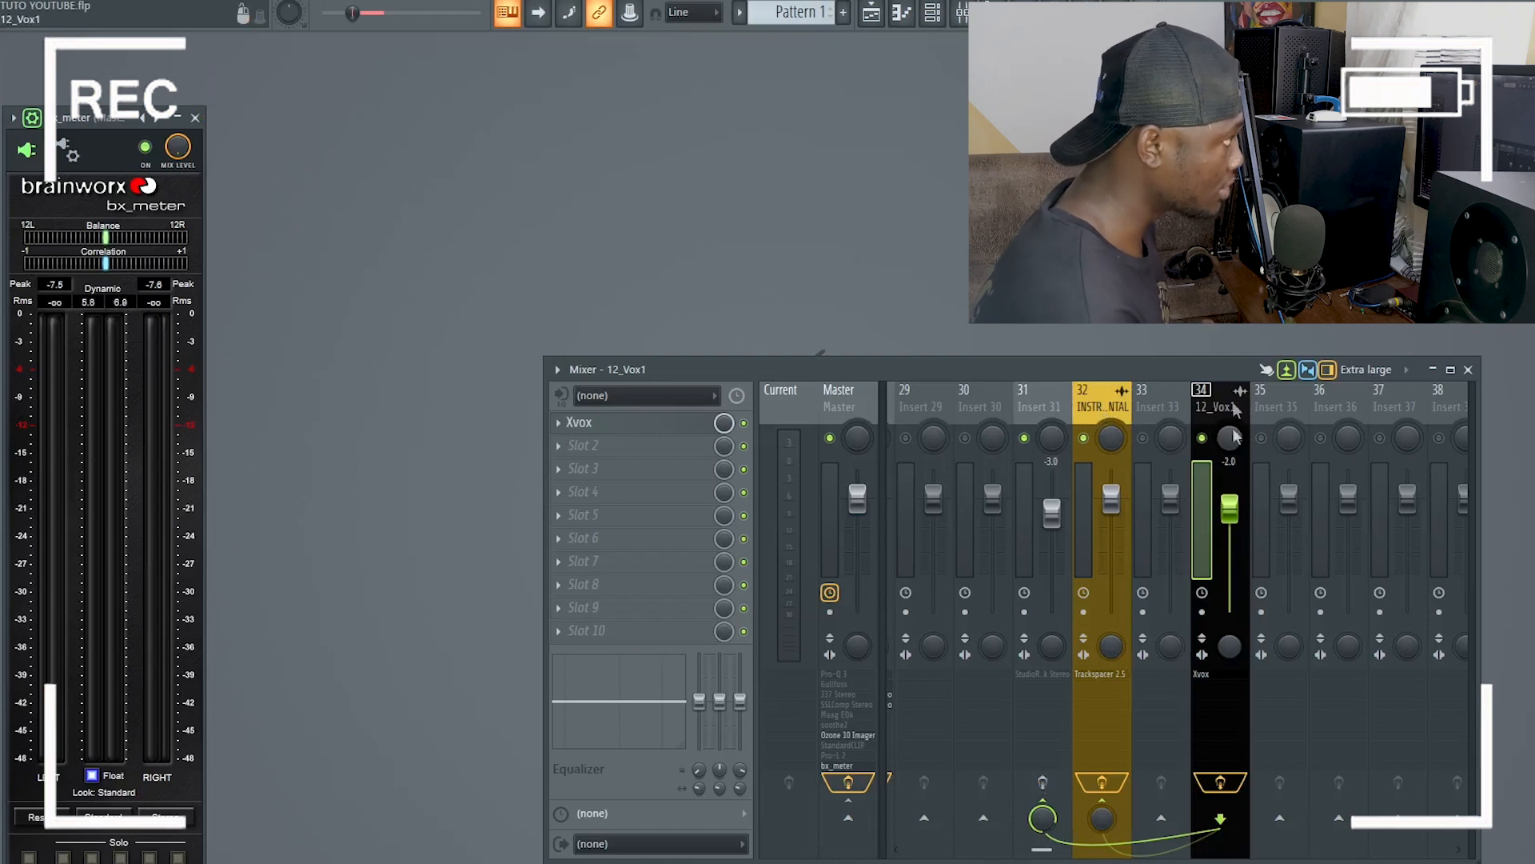
left_click(1031, 409)
left_click(1216, 431)
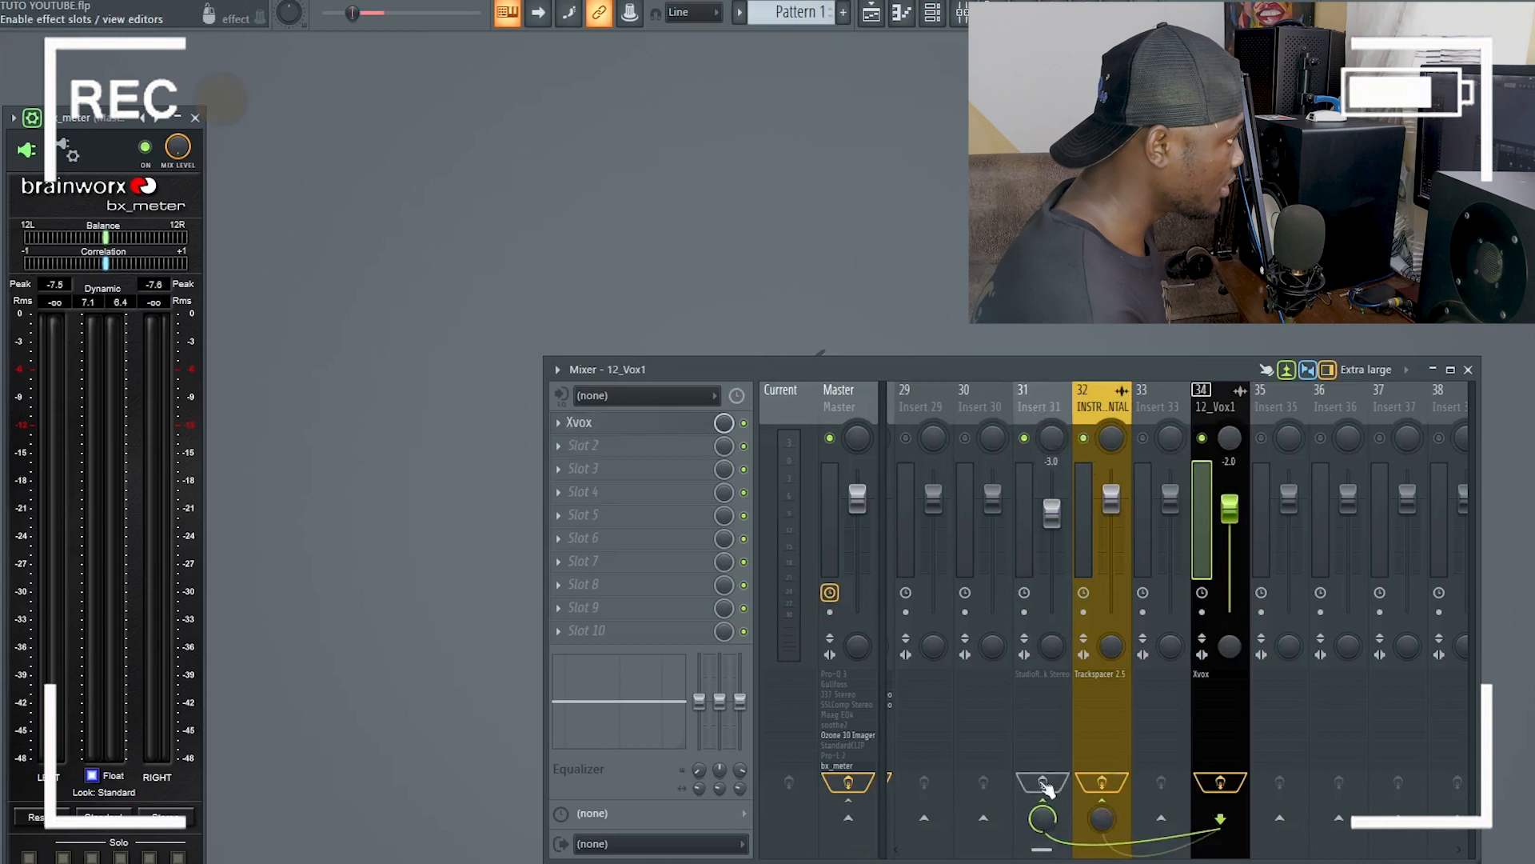
left_click(1041, 419)
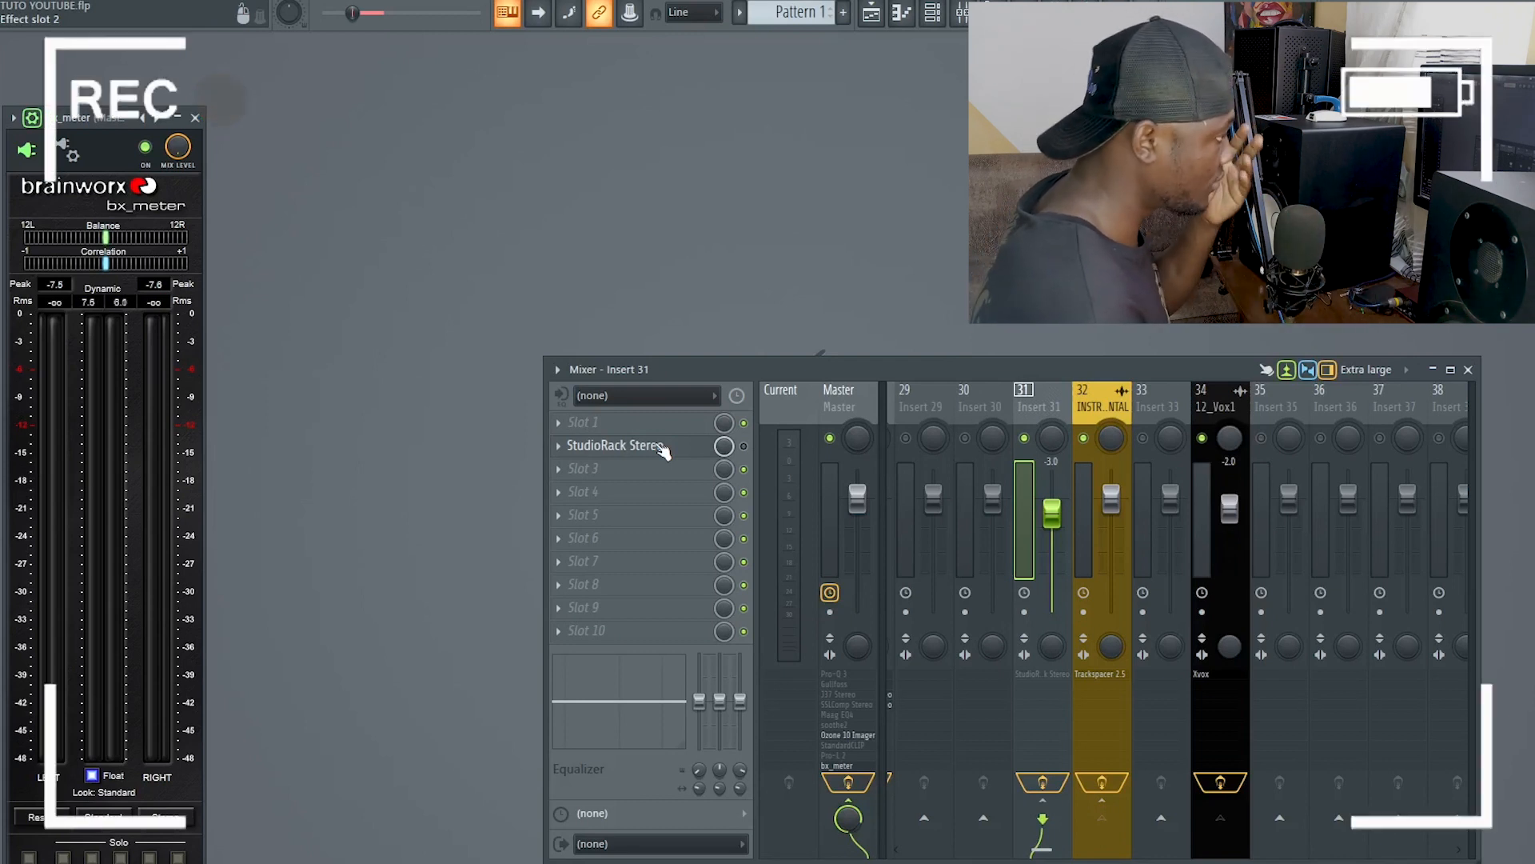
Reopen Xvox from the 12_Vox1 track and close the mixer.
left_click(1220, 400)
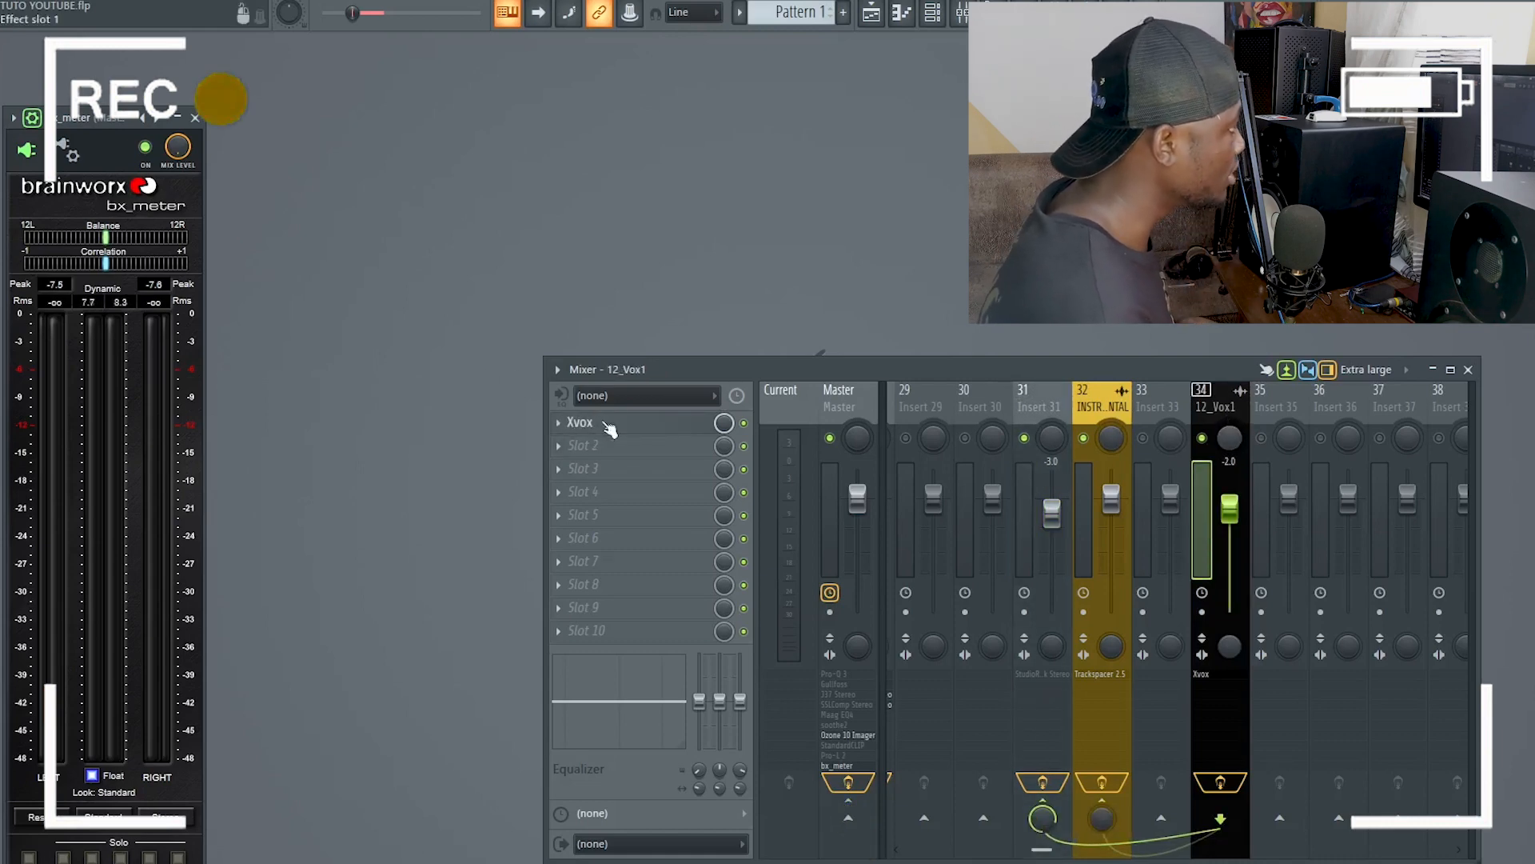
left_click(1468, 369)
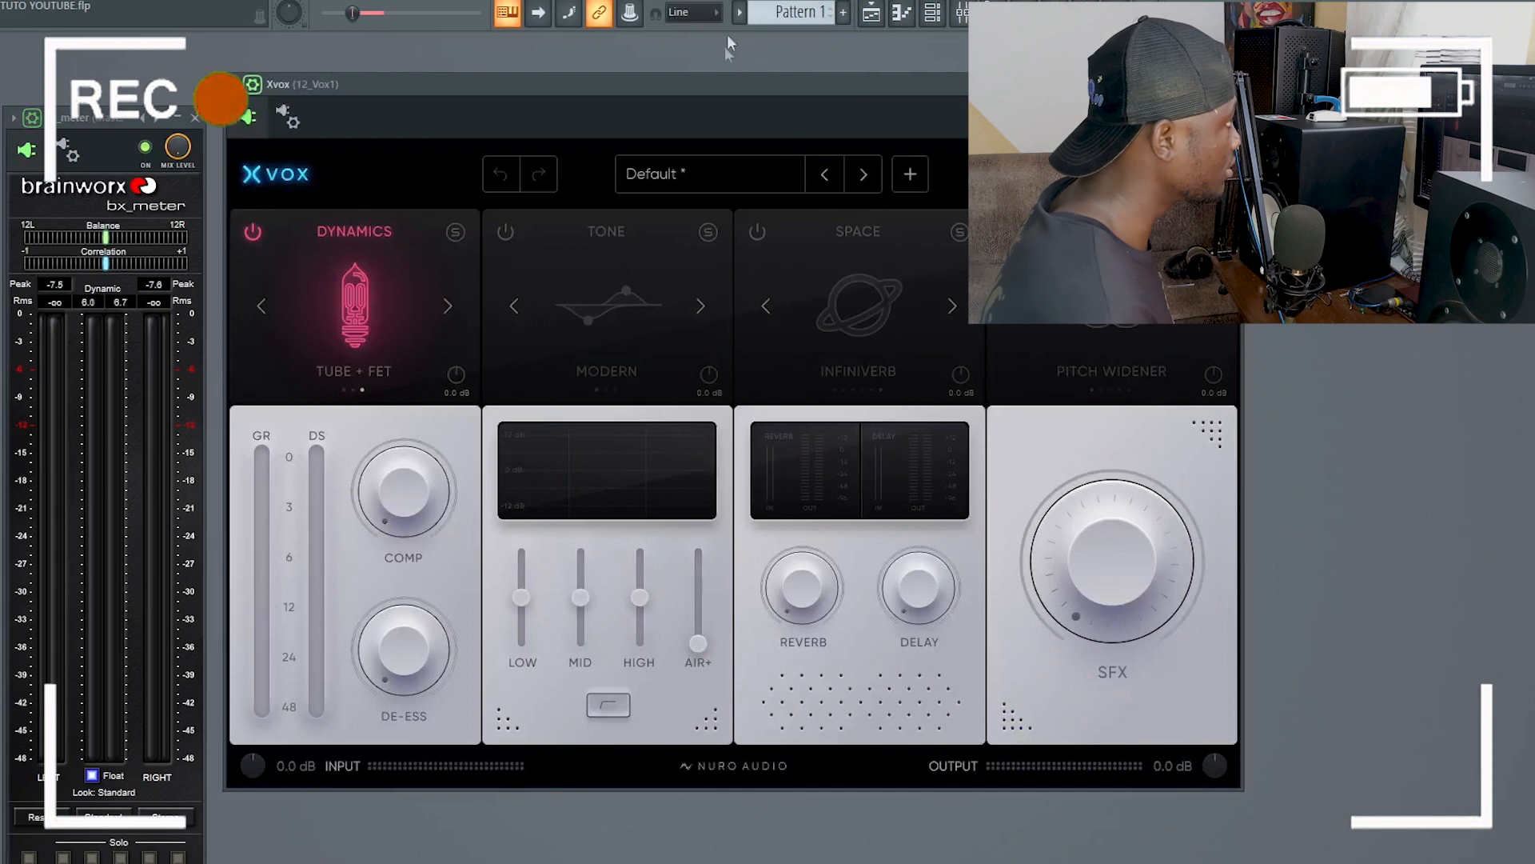
Mute the INSTRUMENTAL track in the mixer and close the mixer again.
left_click_drag(727, 80, 846, 98)
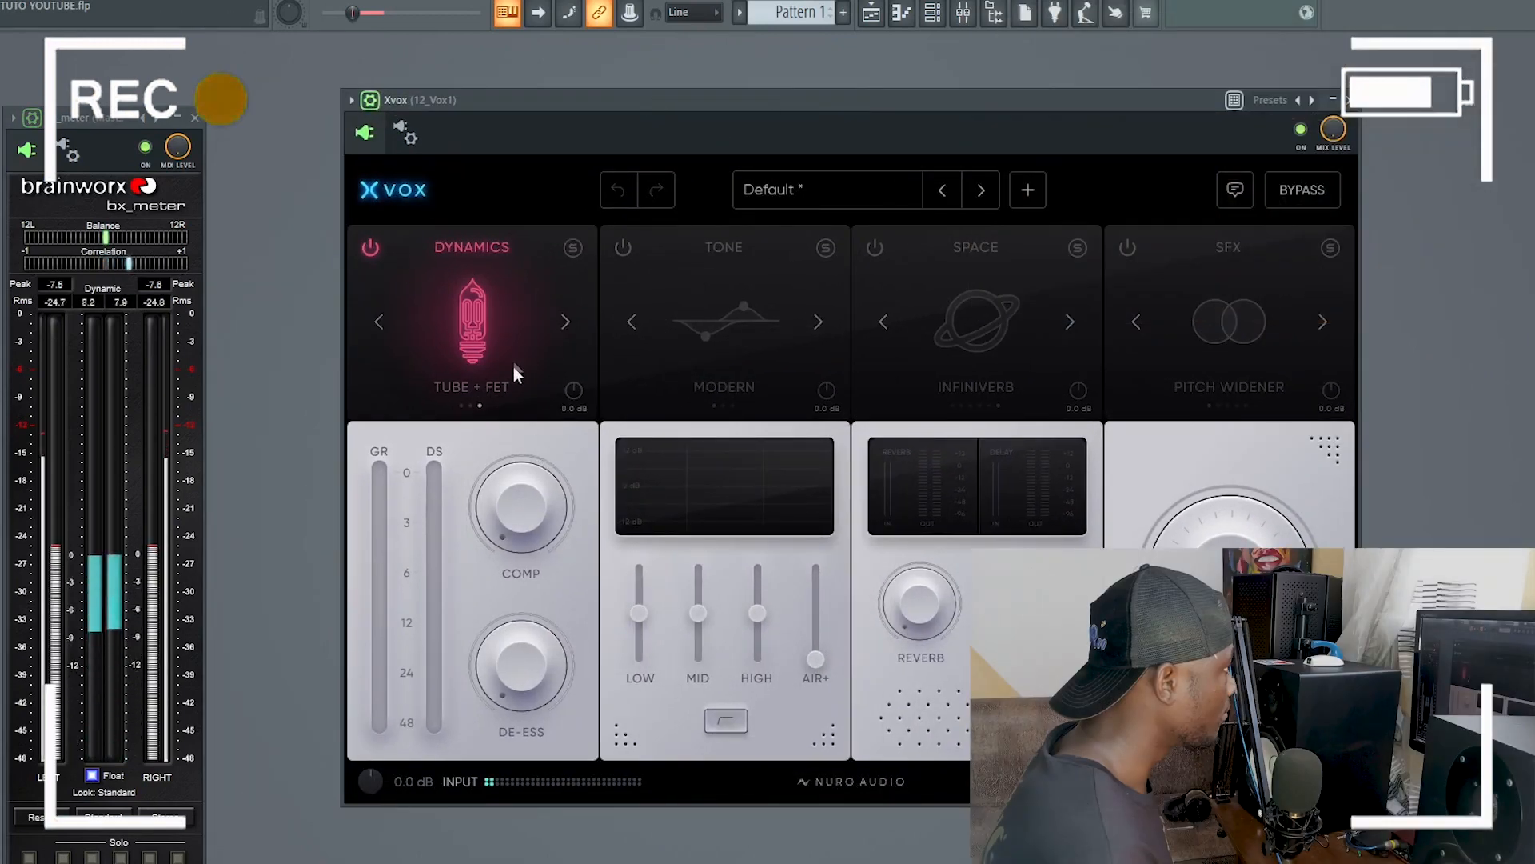
key("F9")
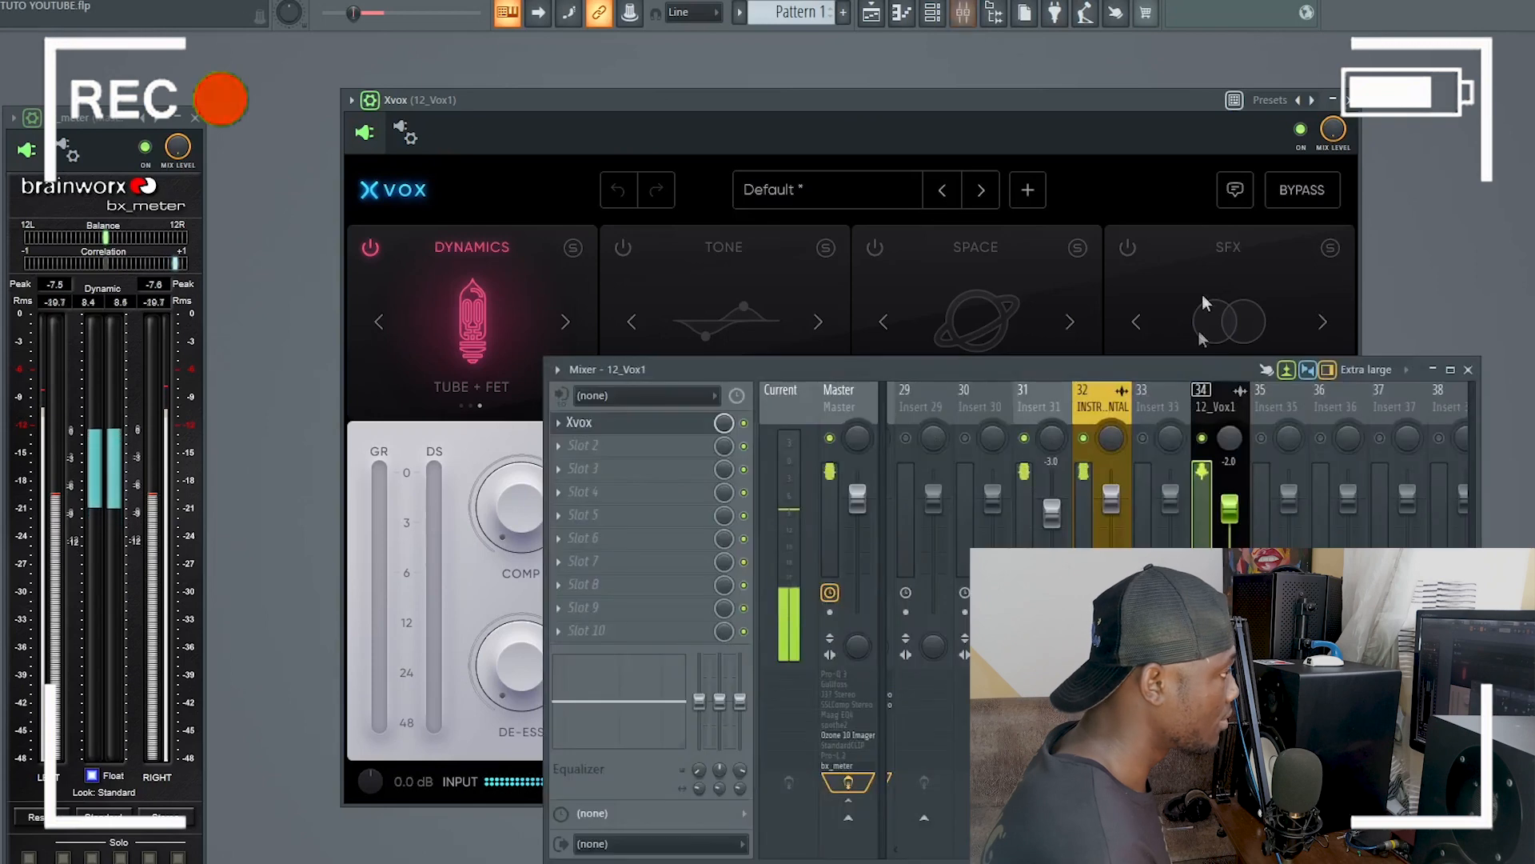
left_click(1084, 437)
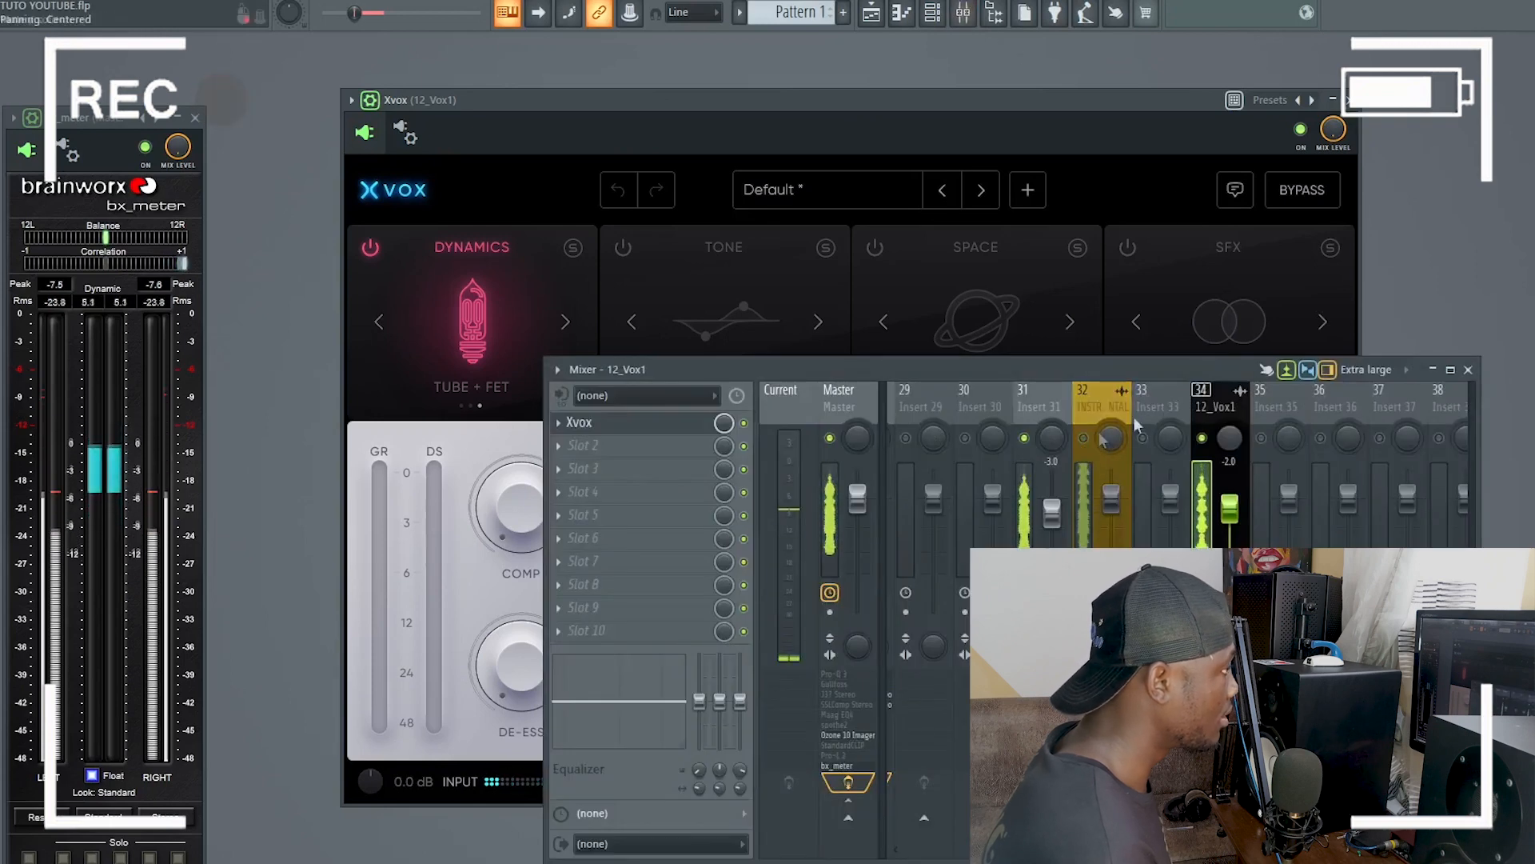
left_click(1468, 369)
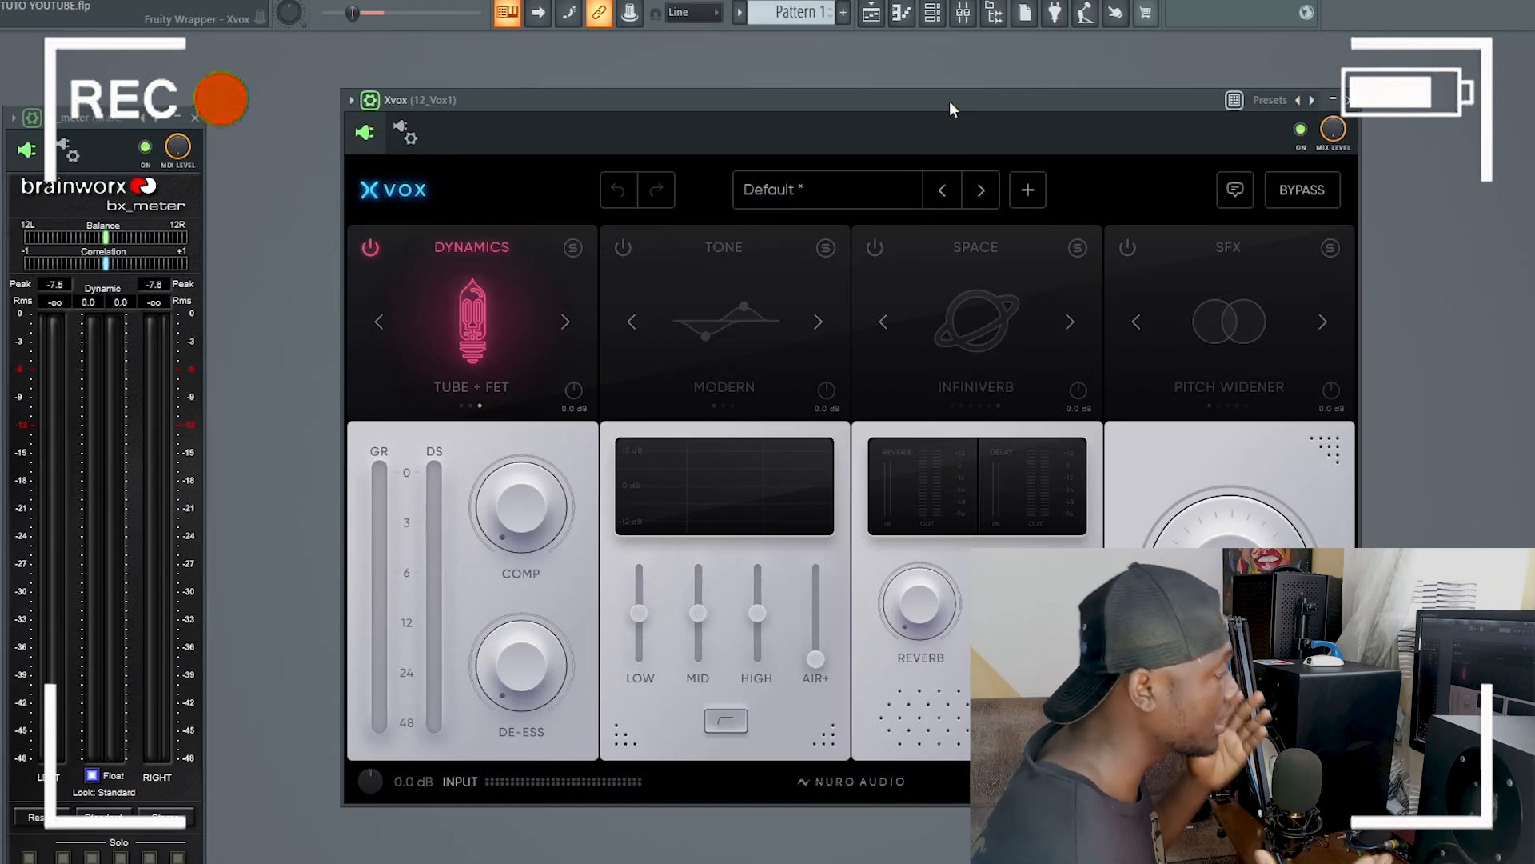
Play the vocal with the Dynamics compression raised to about 96% and place the mixer beside the Comp controls.
key("space")
left_click_drag(502, 516, 531, 165)
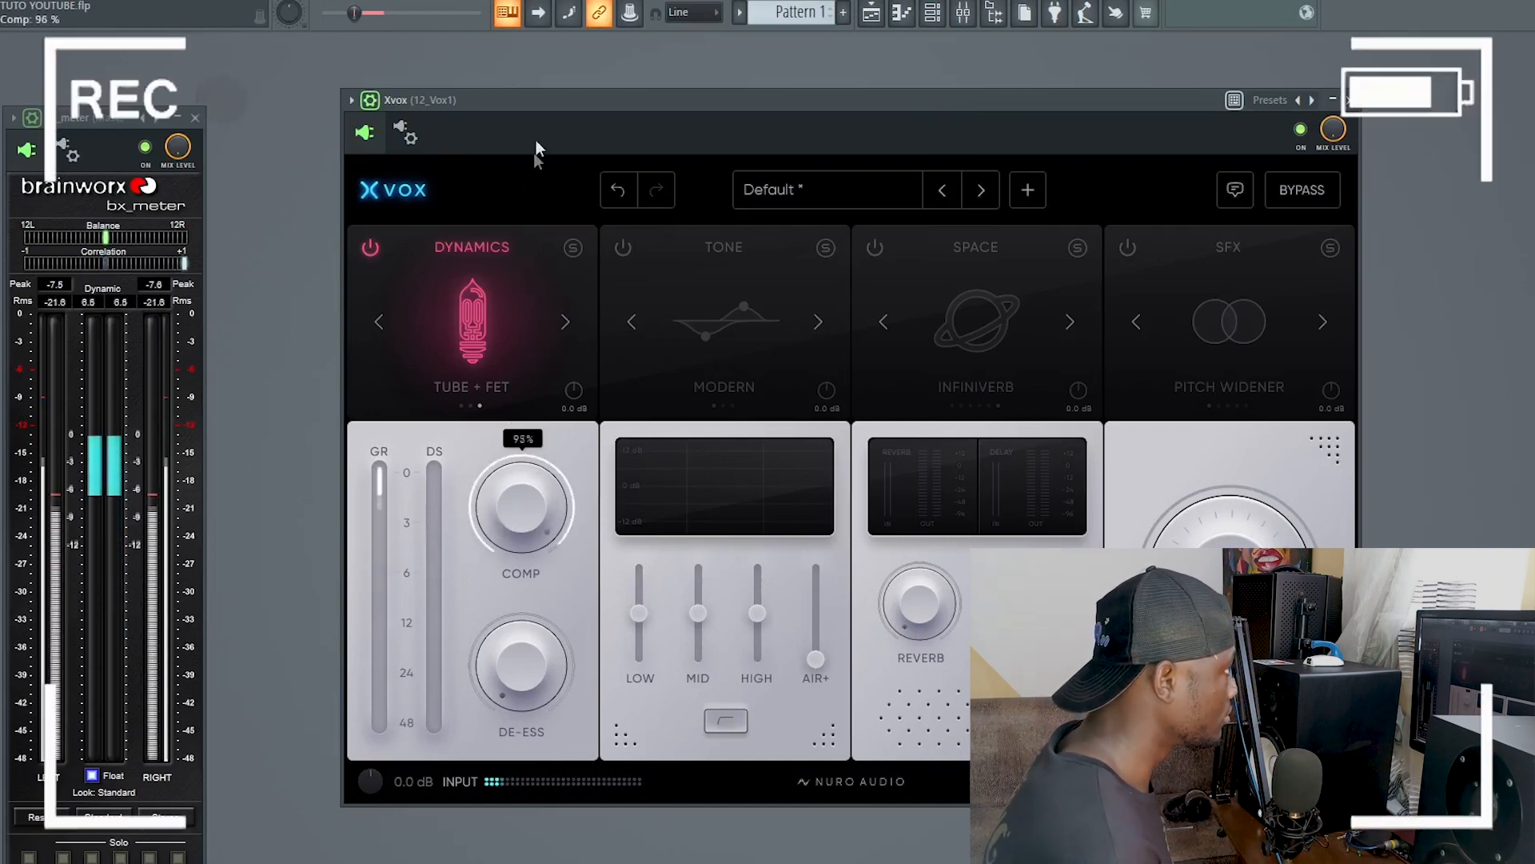
key("F9")
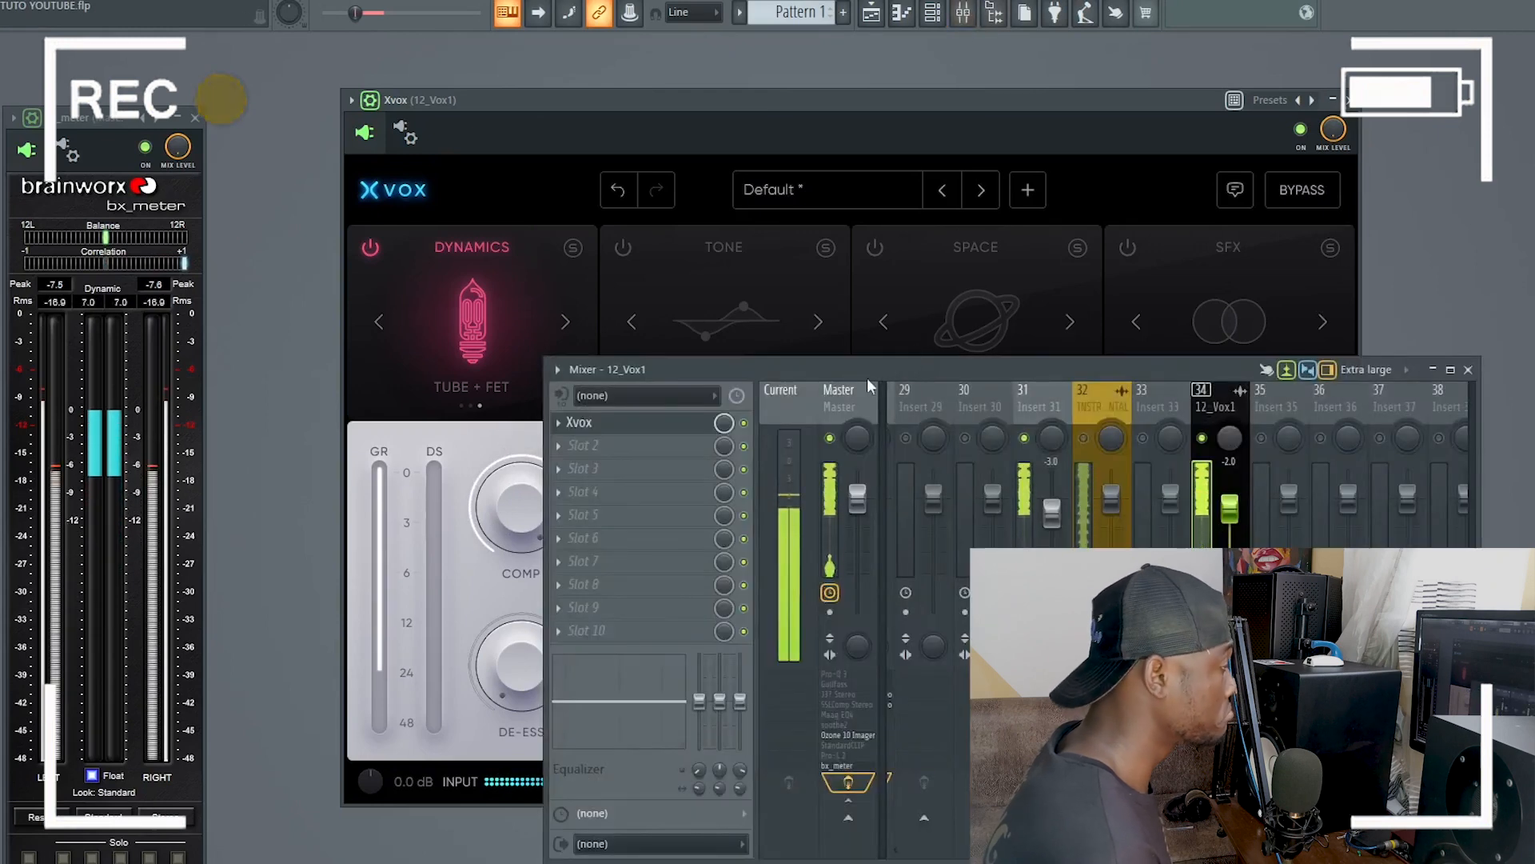
left_click_drag(871, 364, 1011, 304)
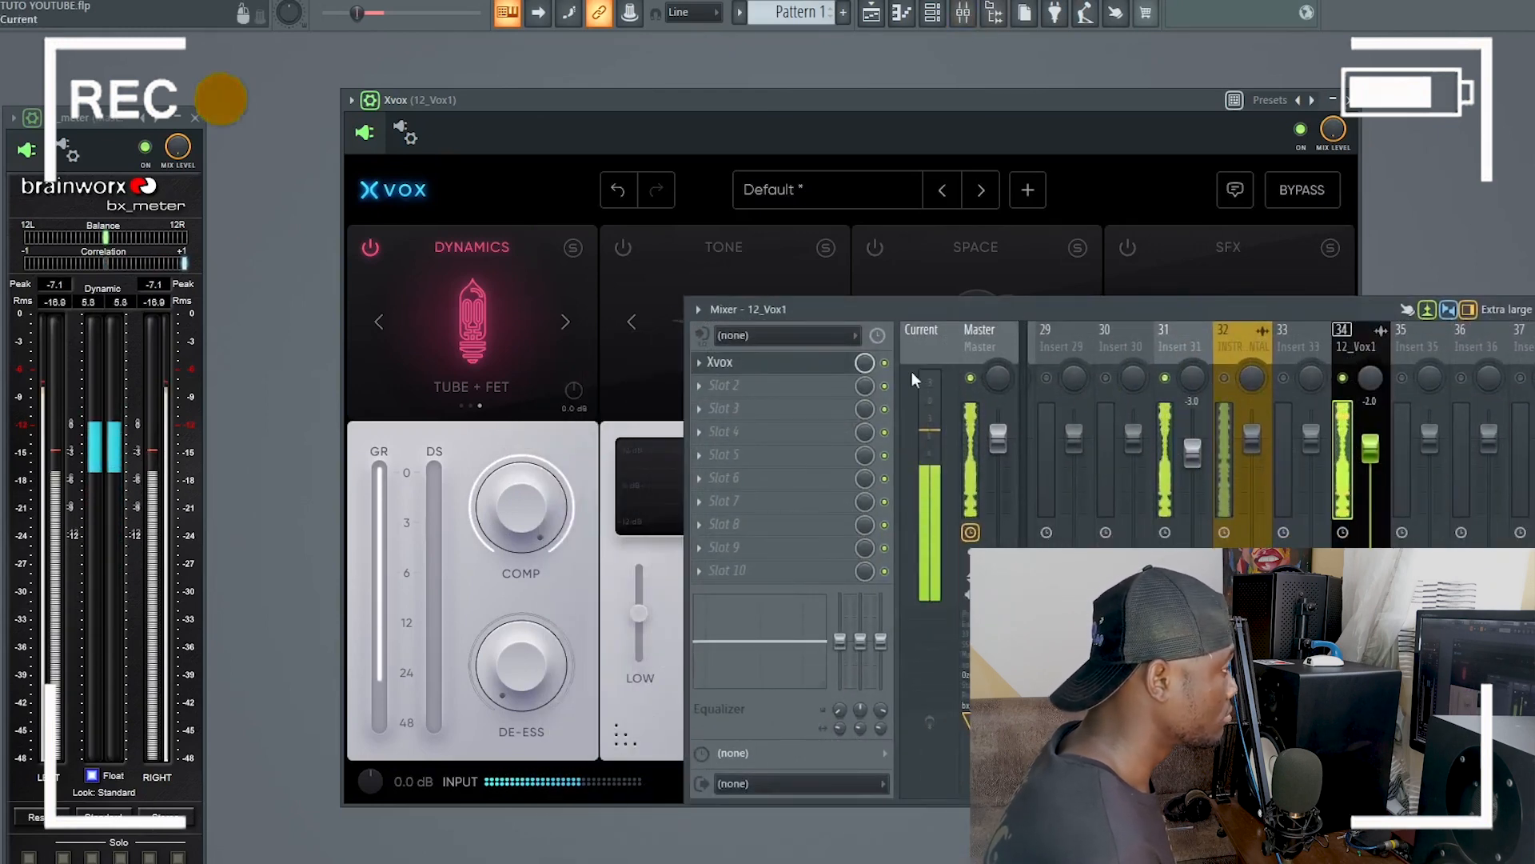
Bring the Dynamics compression down and settle it at 33% while the vocal plays.
left_click_drag(520, 508, 512, 831)
left_click_drag(858, 312, 892, 321)
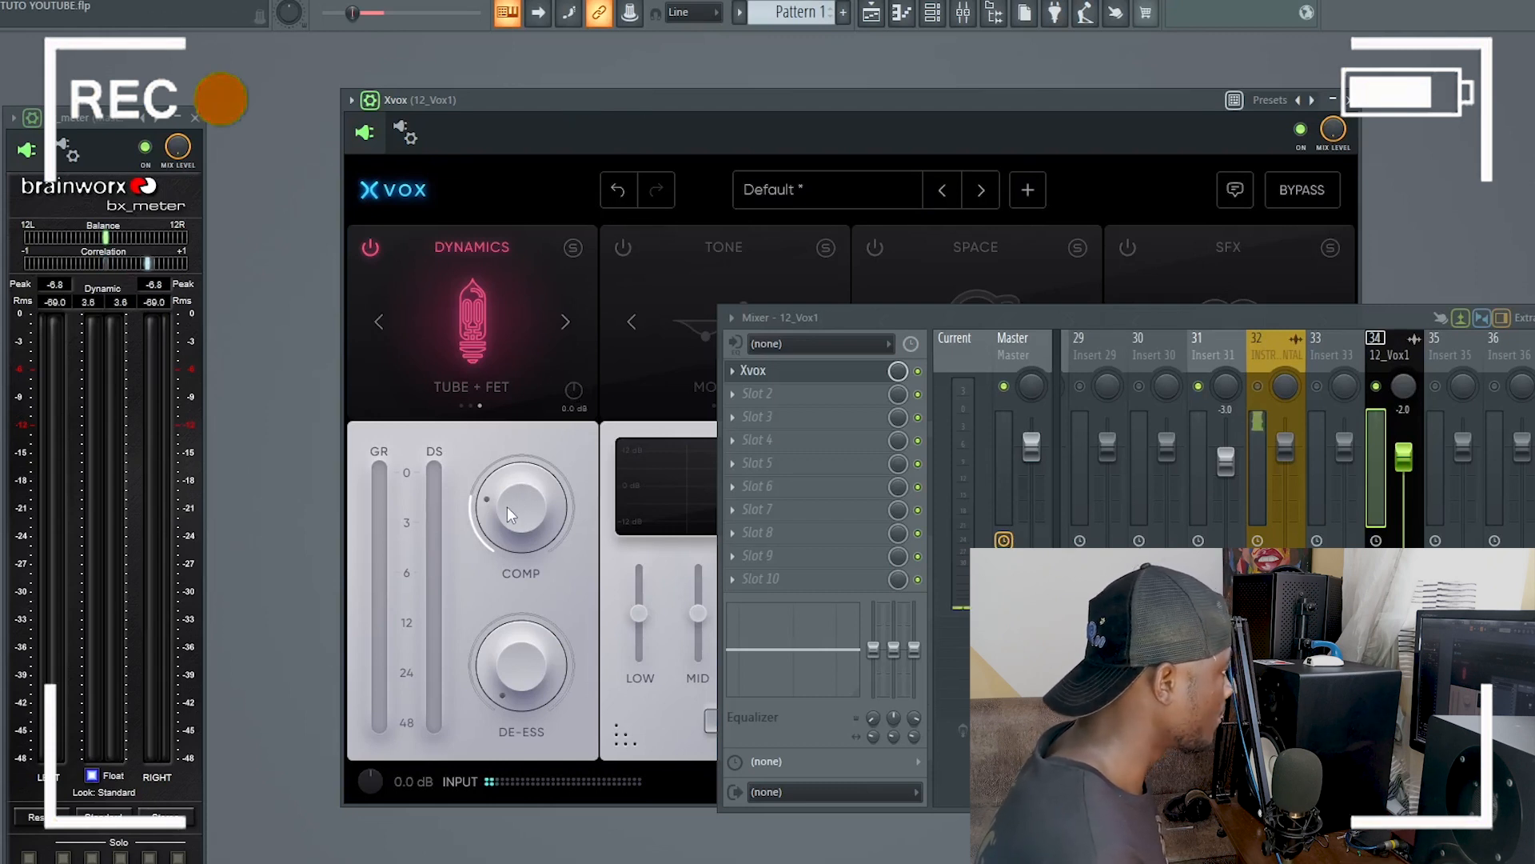
mouse_move(498, 507)
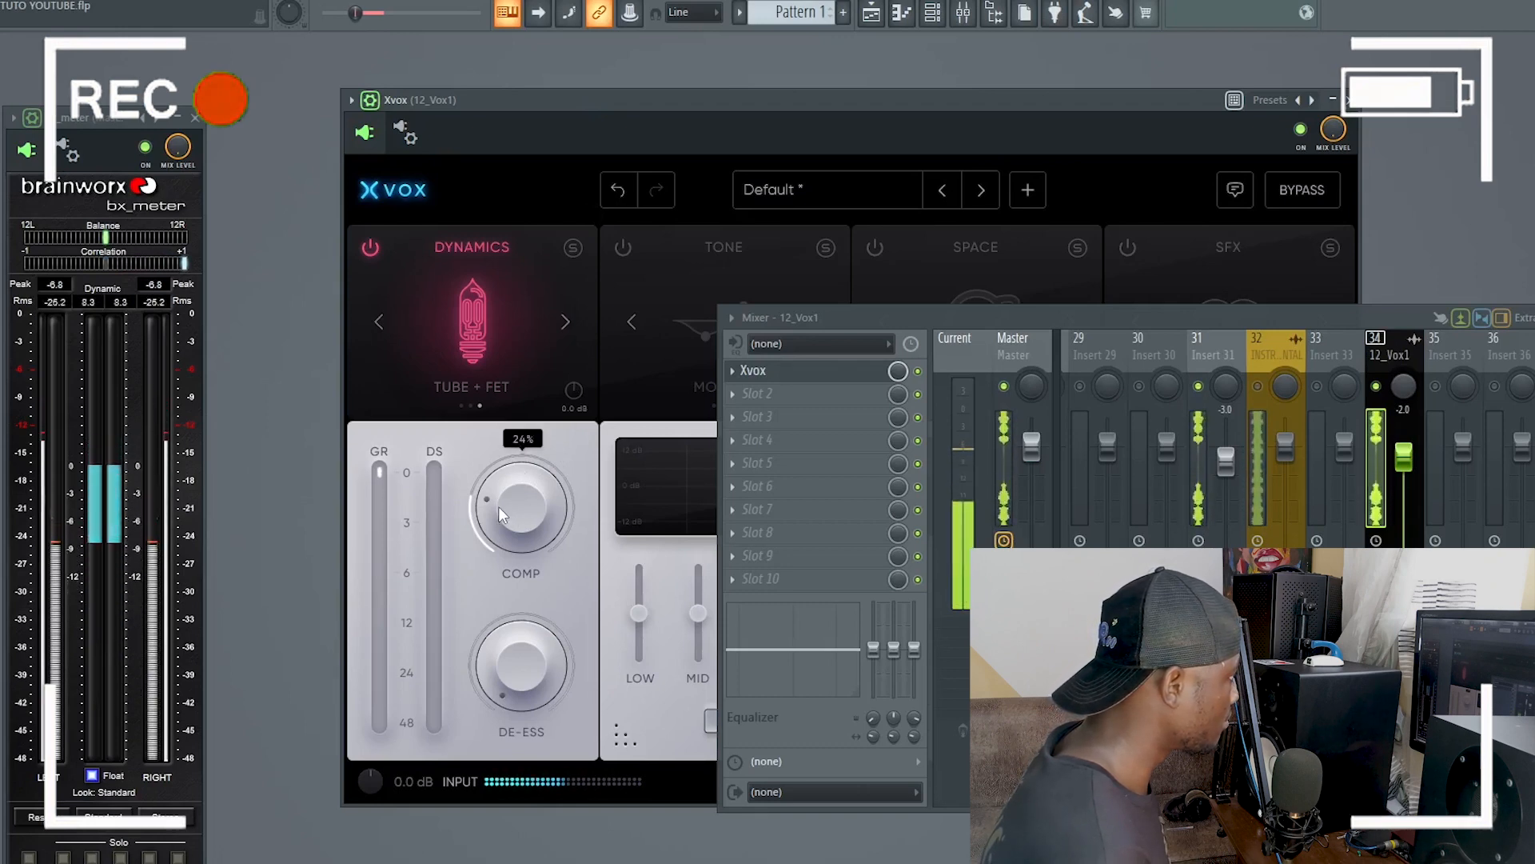
left_click_drag(497, 506, 497, 466)
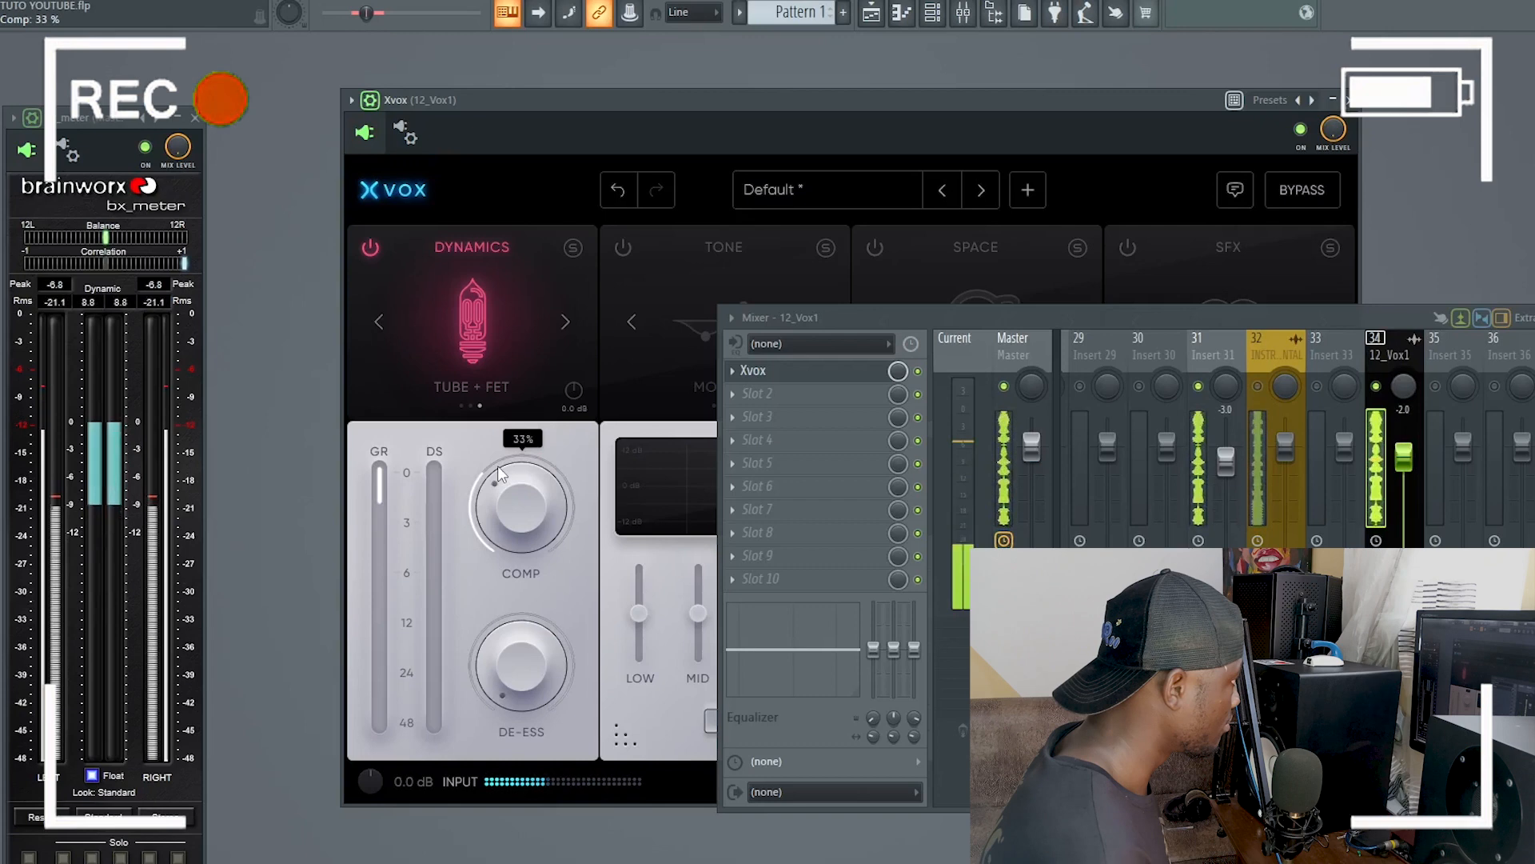
Compare the Opto + FET, VCA + FET and Tube + FET Dynamics modes on the vocal and choose VCA + FET.
left_click(563, 325)
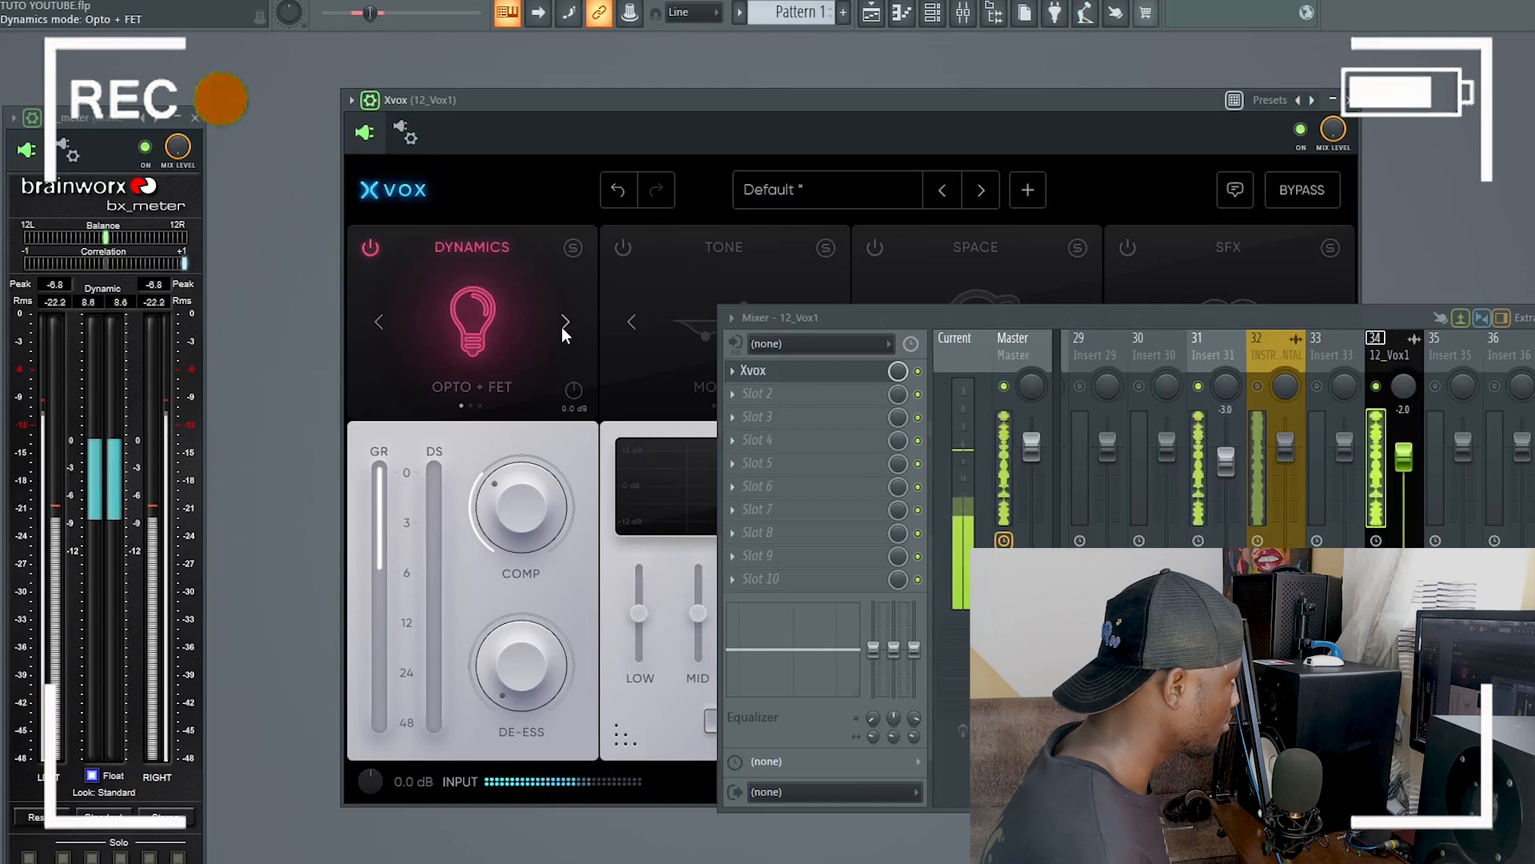
left_click(563, 325)
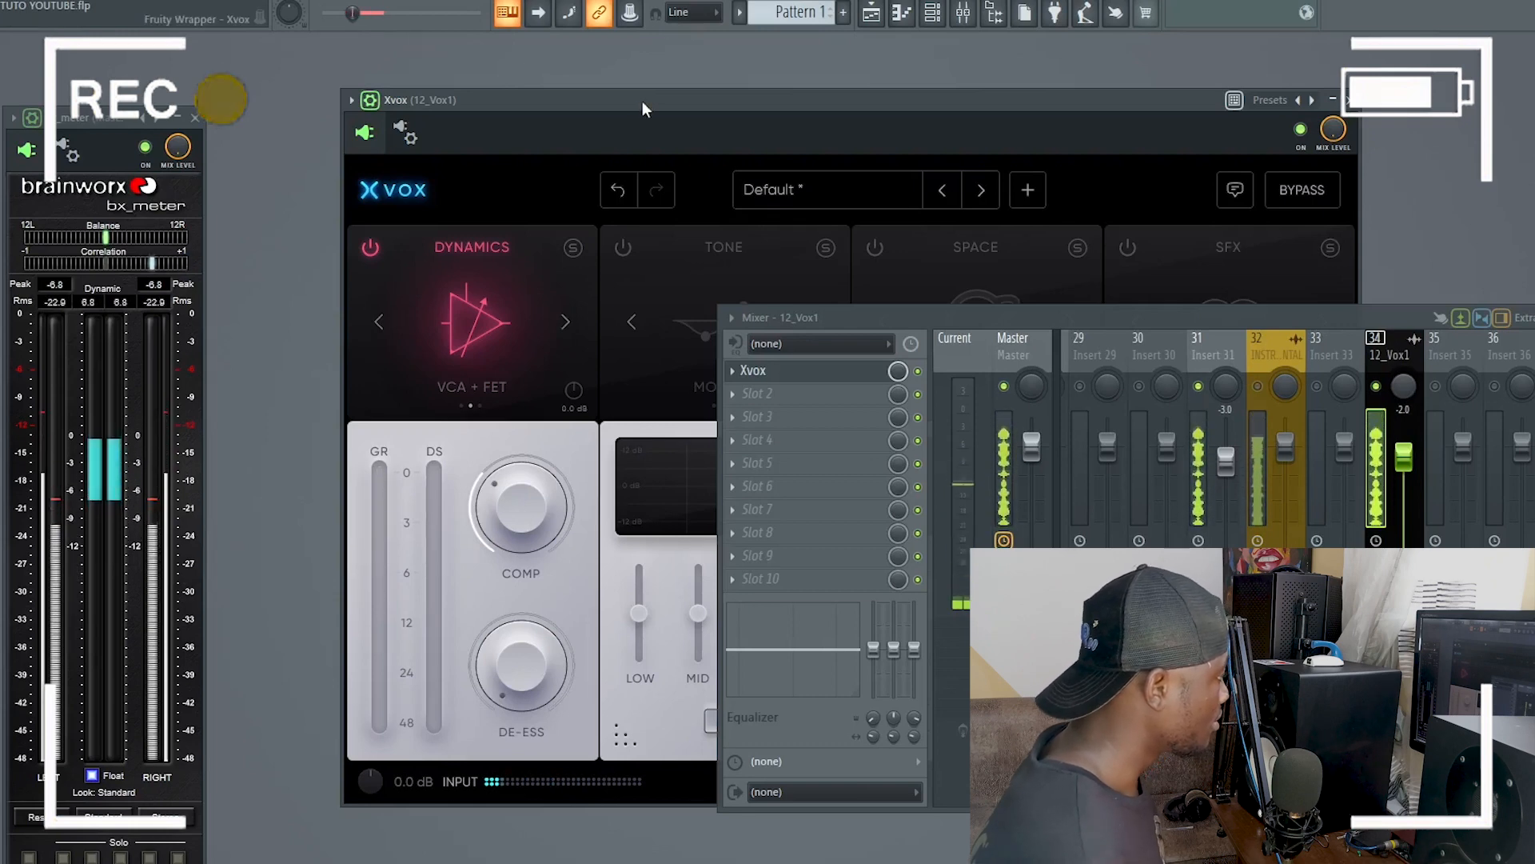
left_click(565, 322)
left_click(380, 322)
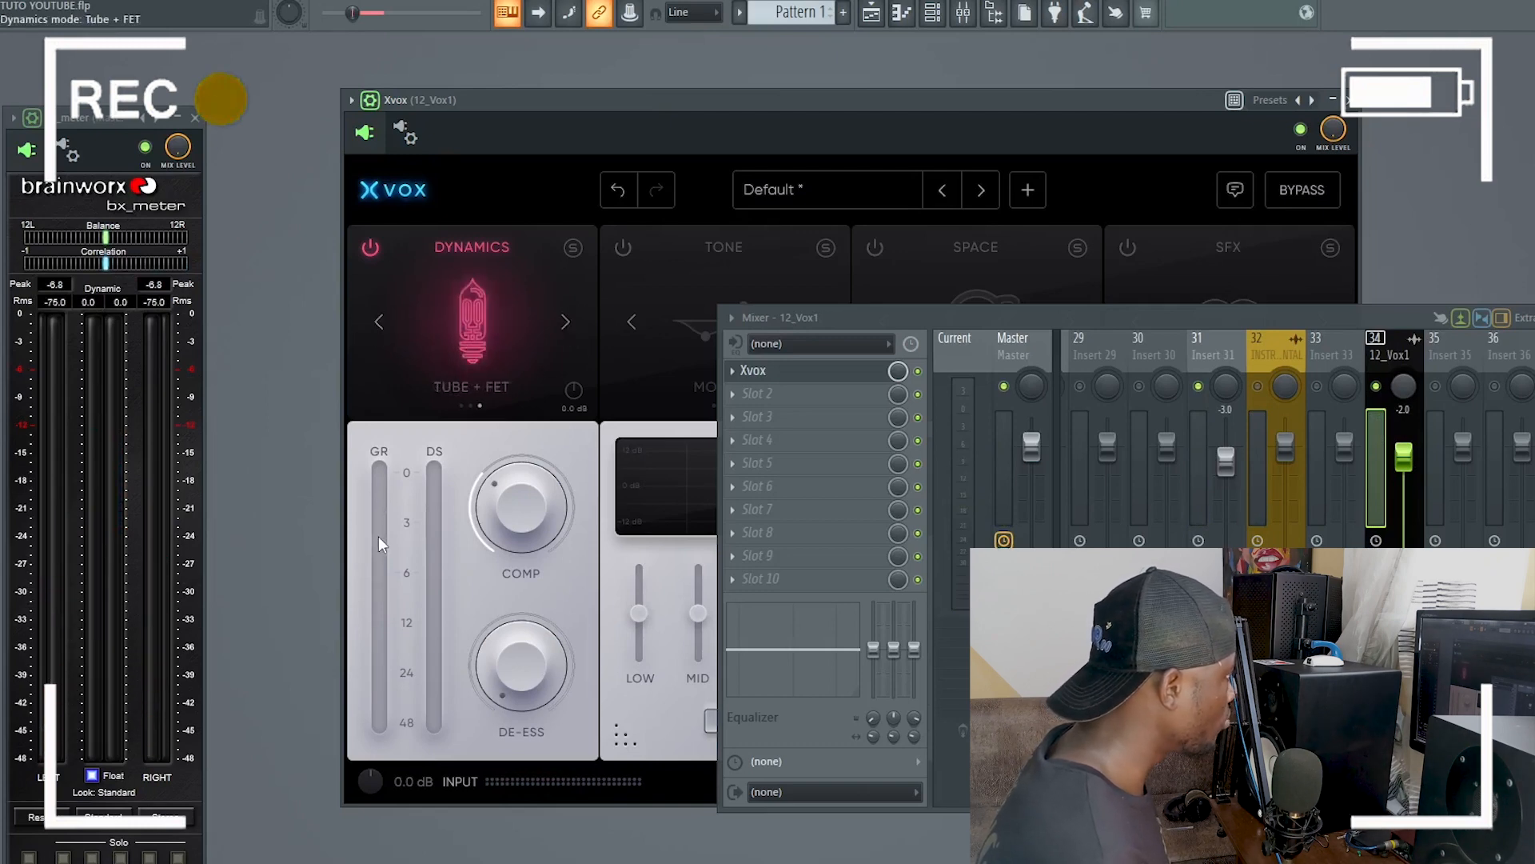
left_click(563, 323)
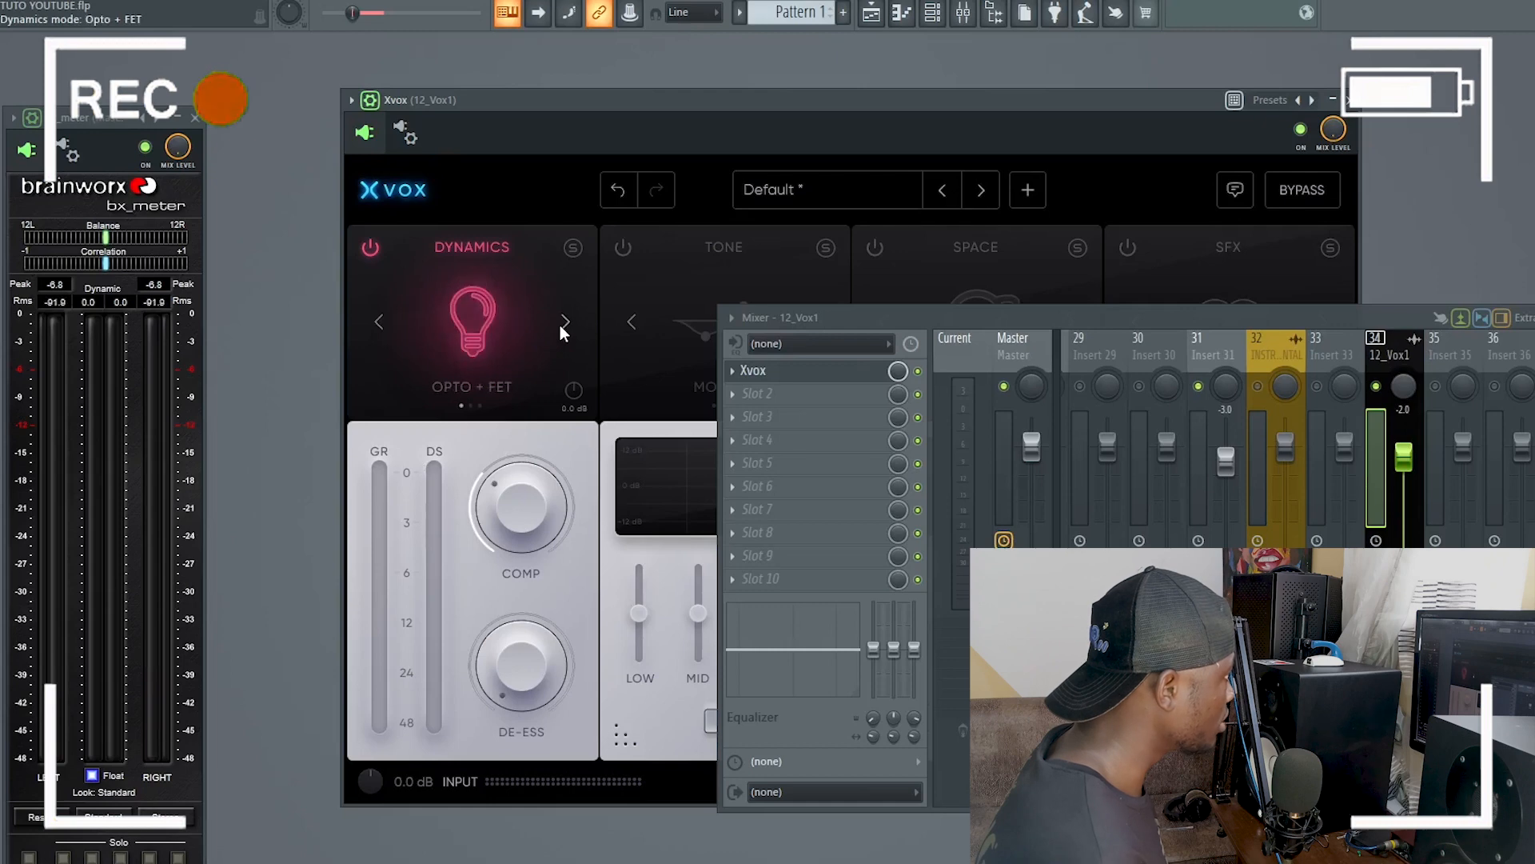
left_click(567, 322)
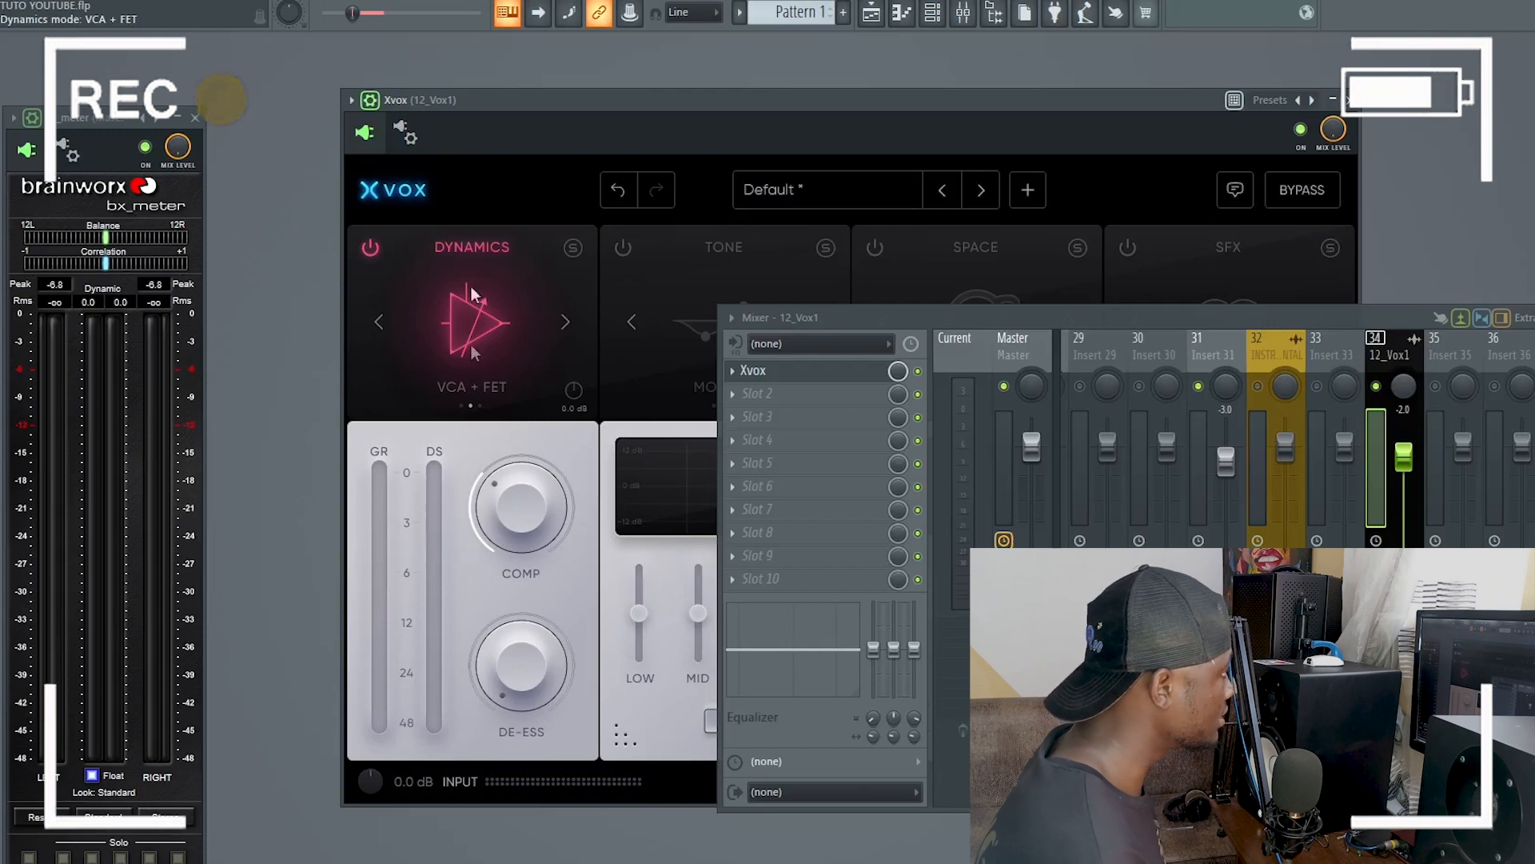
key("space")
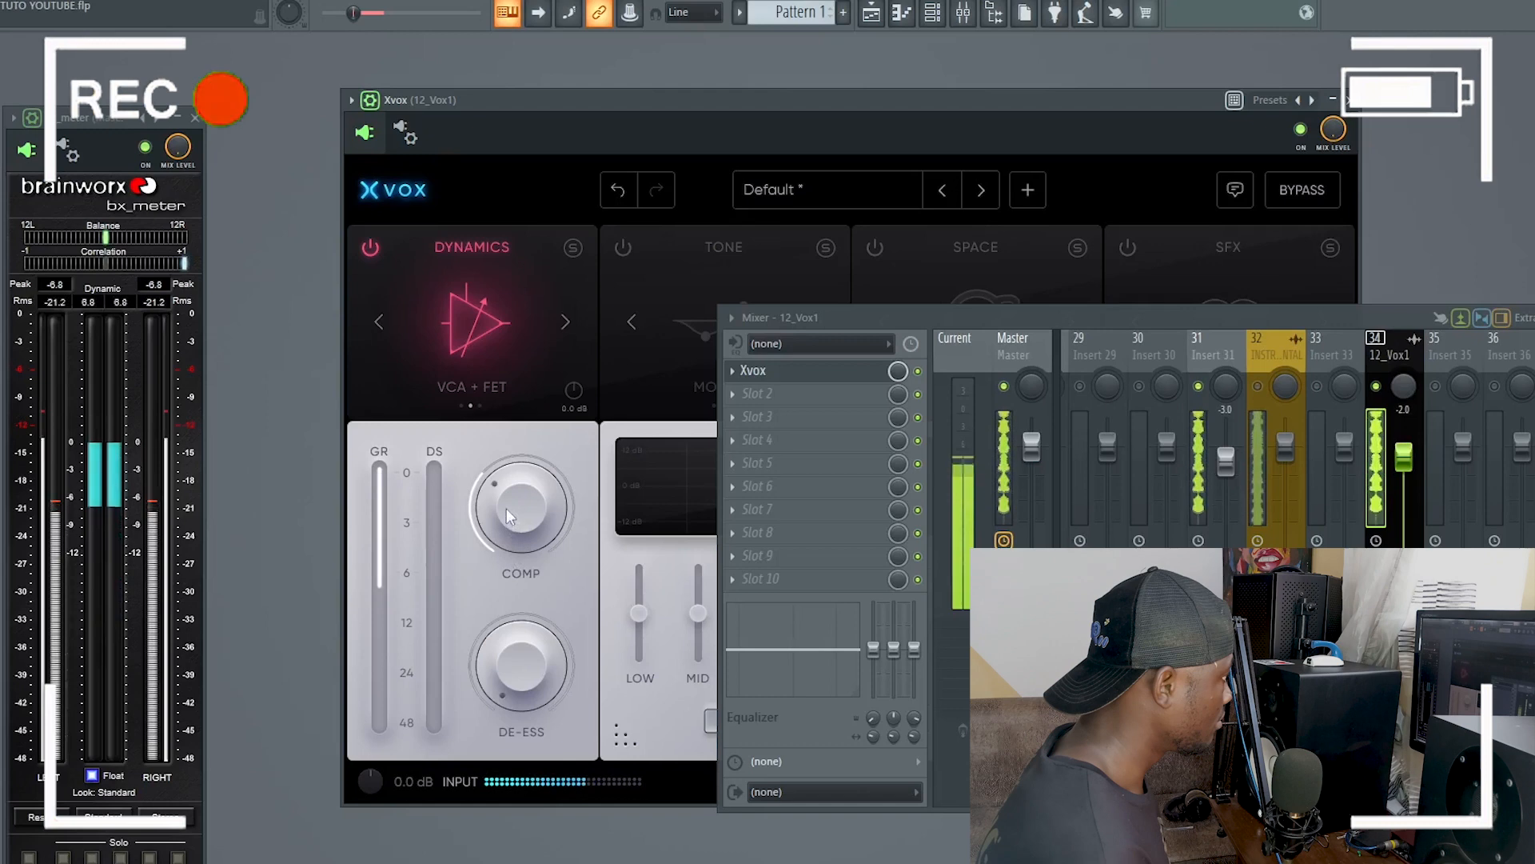
left_click(507, 524)
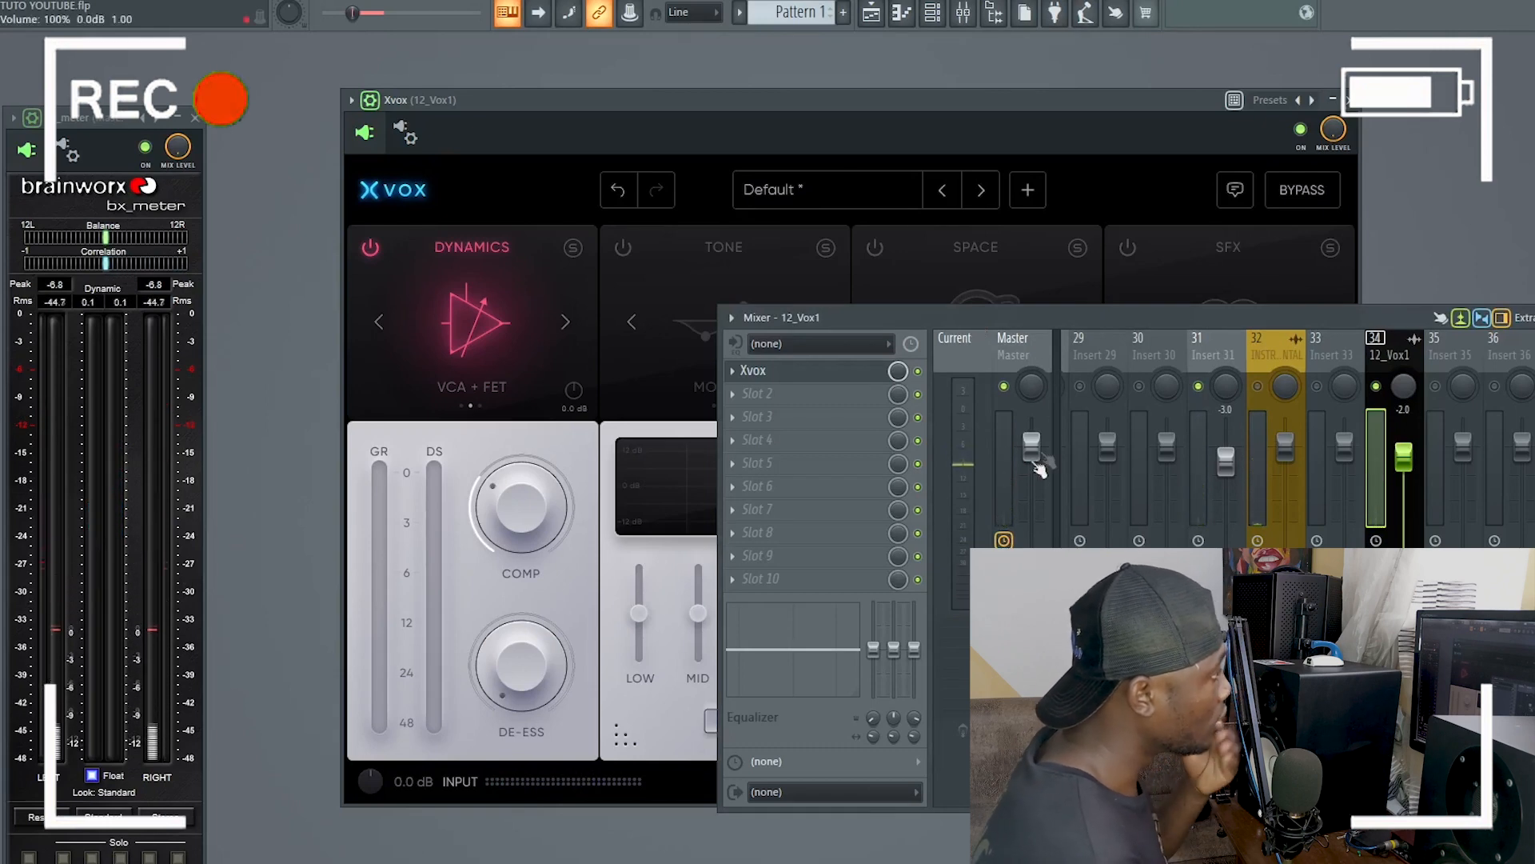
Rearrange the mixer and Xvox windows and lower the Dynamics module's output level to -4.2 dB.
left_click_drag(991, 320, 935, 436)
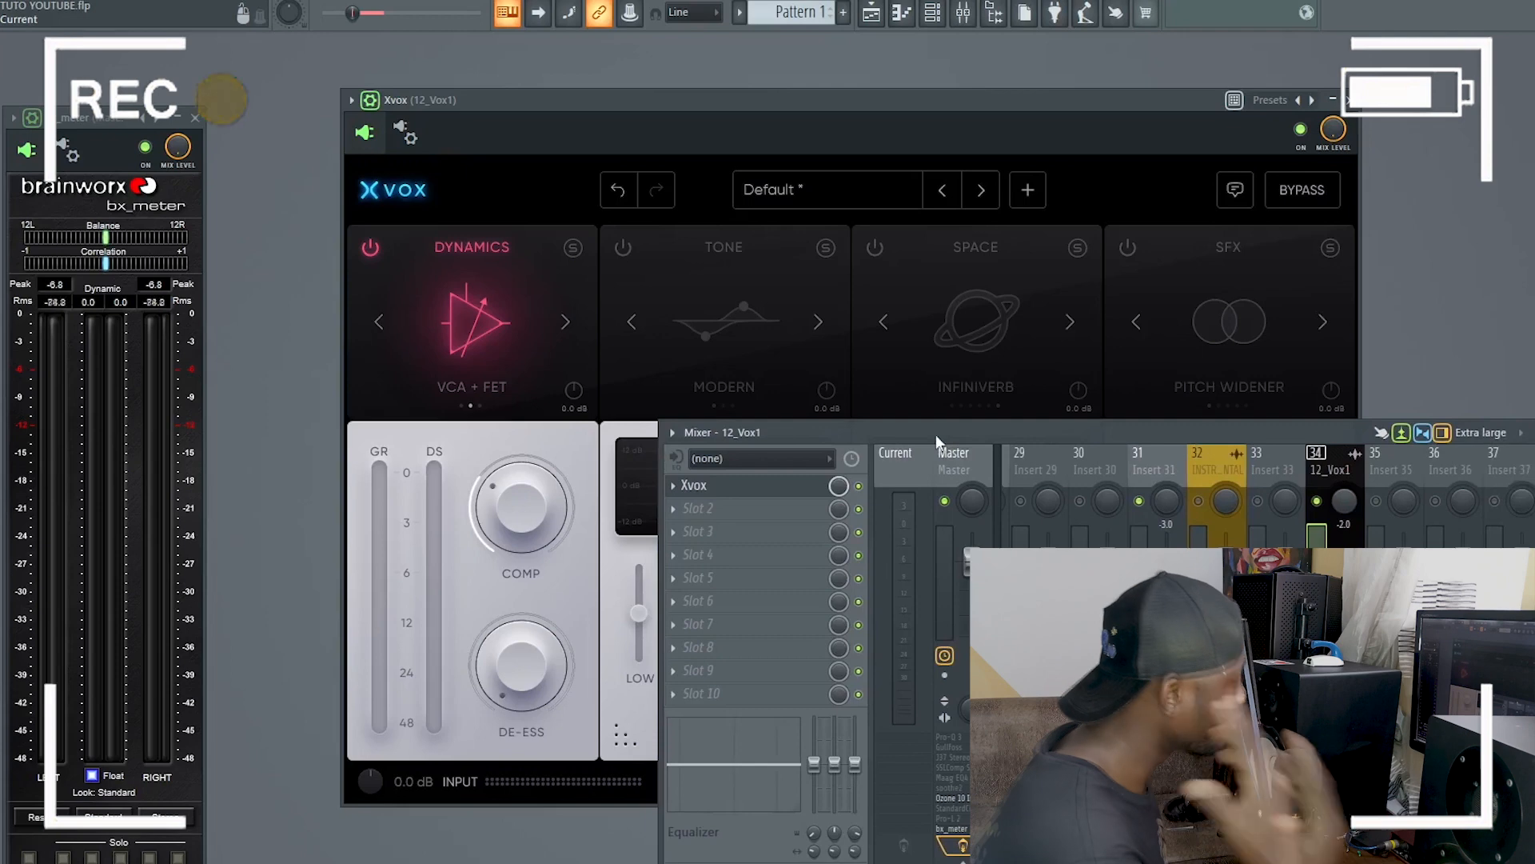
left_click_drag(718, 99, 734, 51)
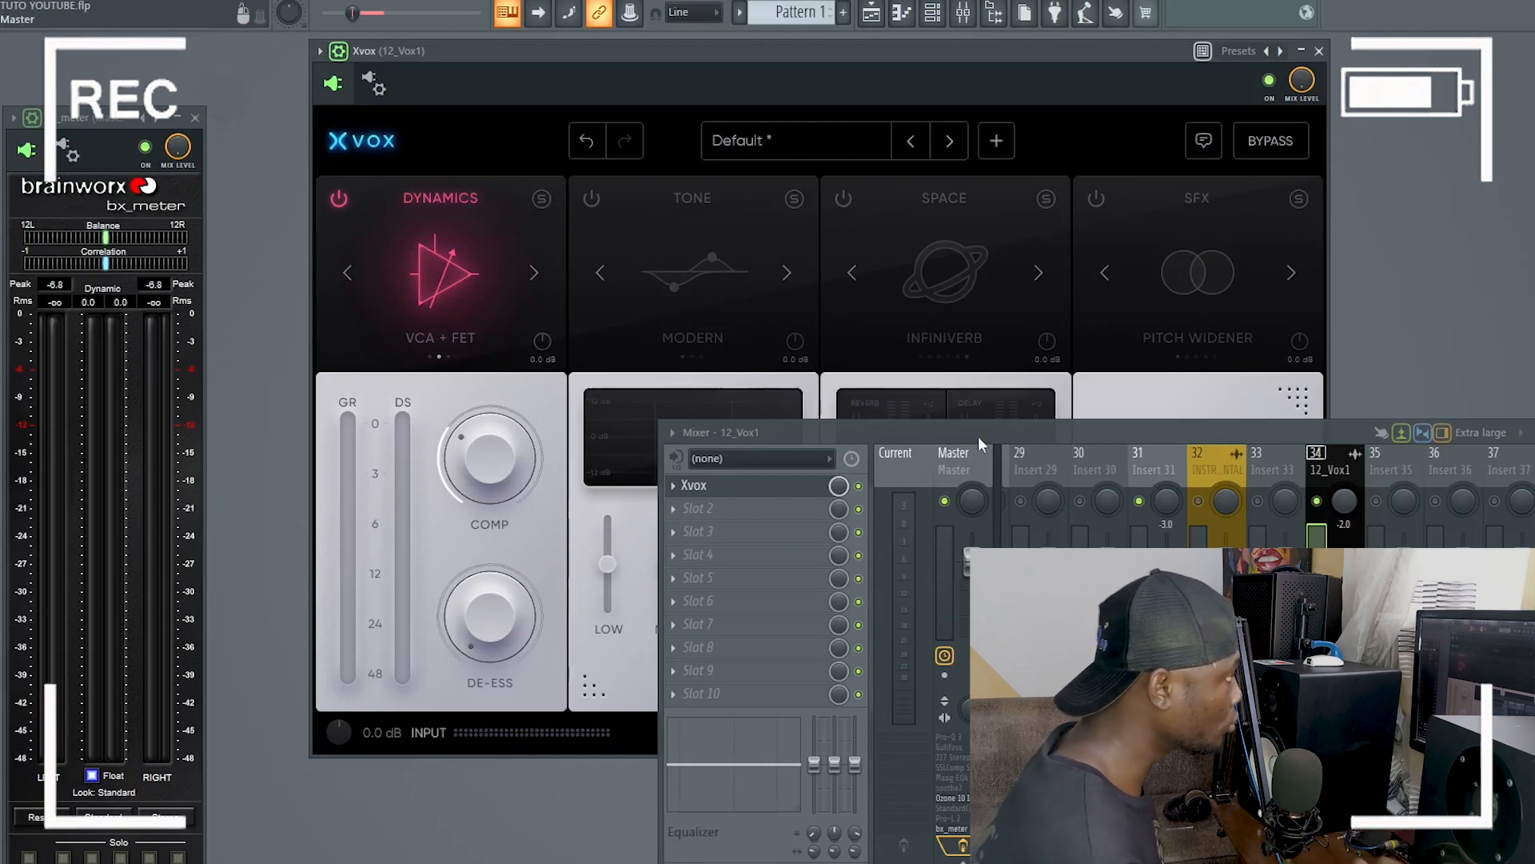
left_click_drag(541, 341, 531, 406)
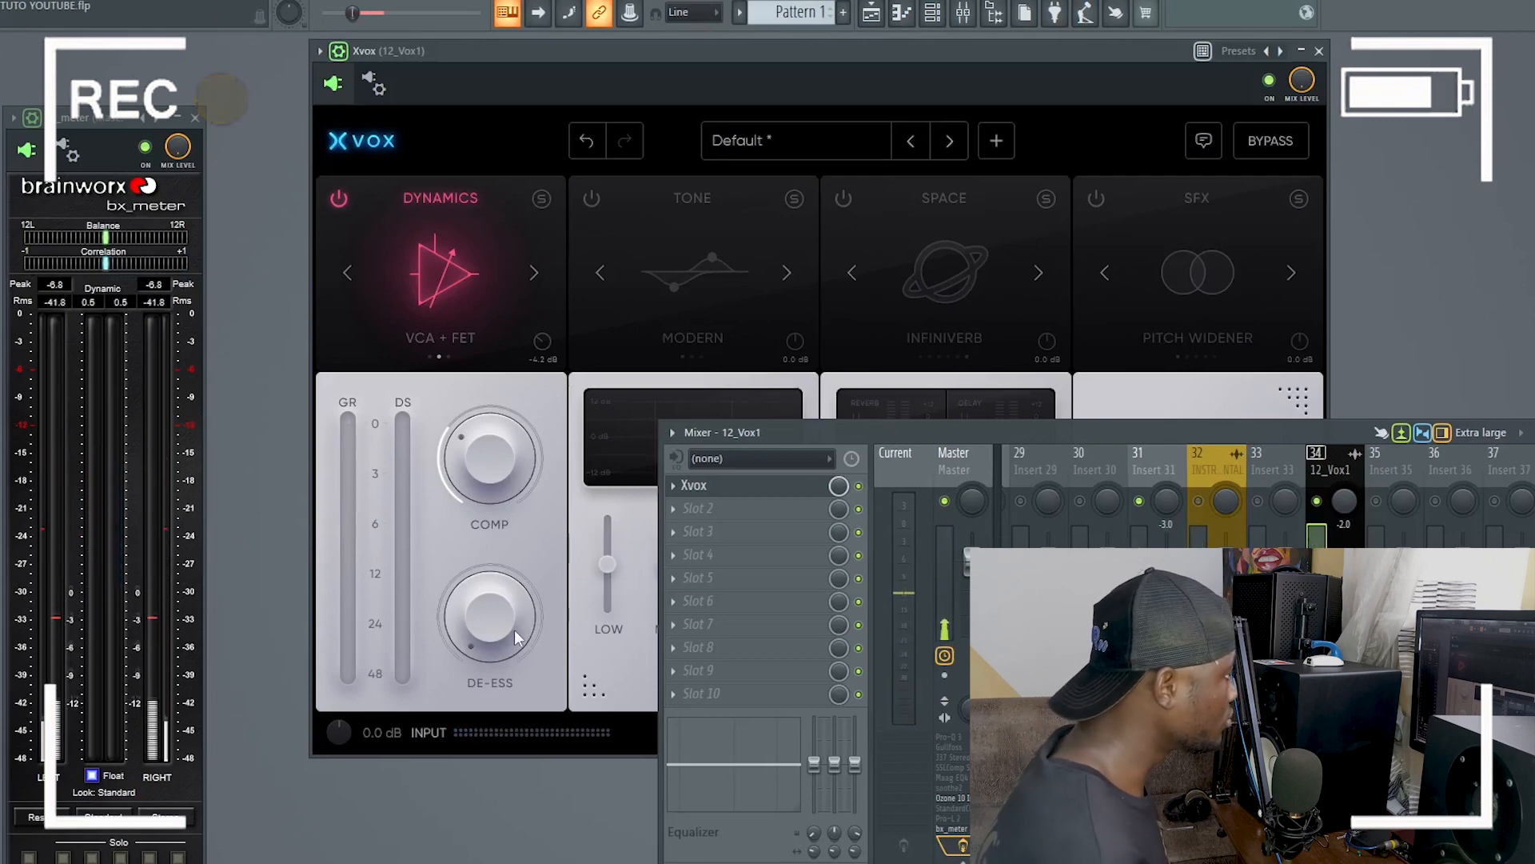
Raise the Dynamics de-esser to about 61%, adjusting it by ear while the vocal plays.
left_click_drag(481, 598, 480, 591)
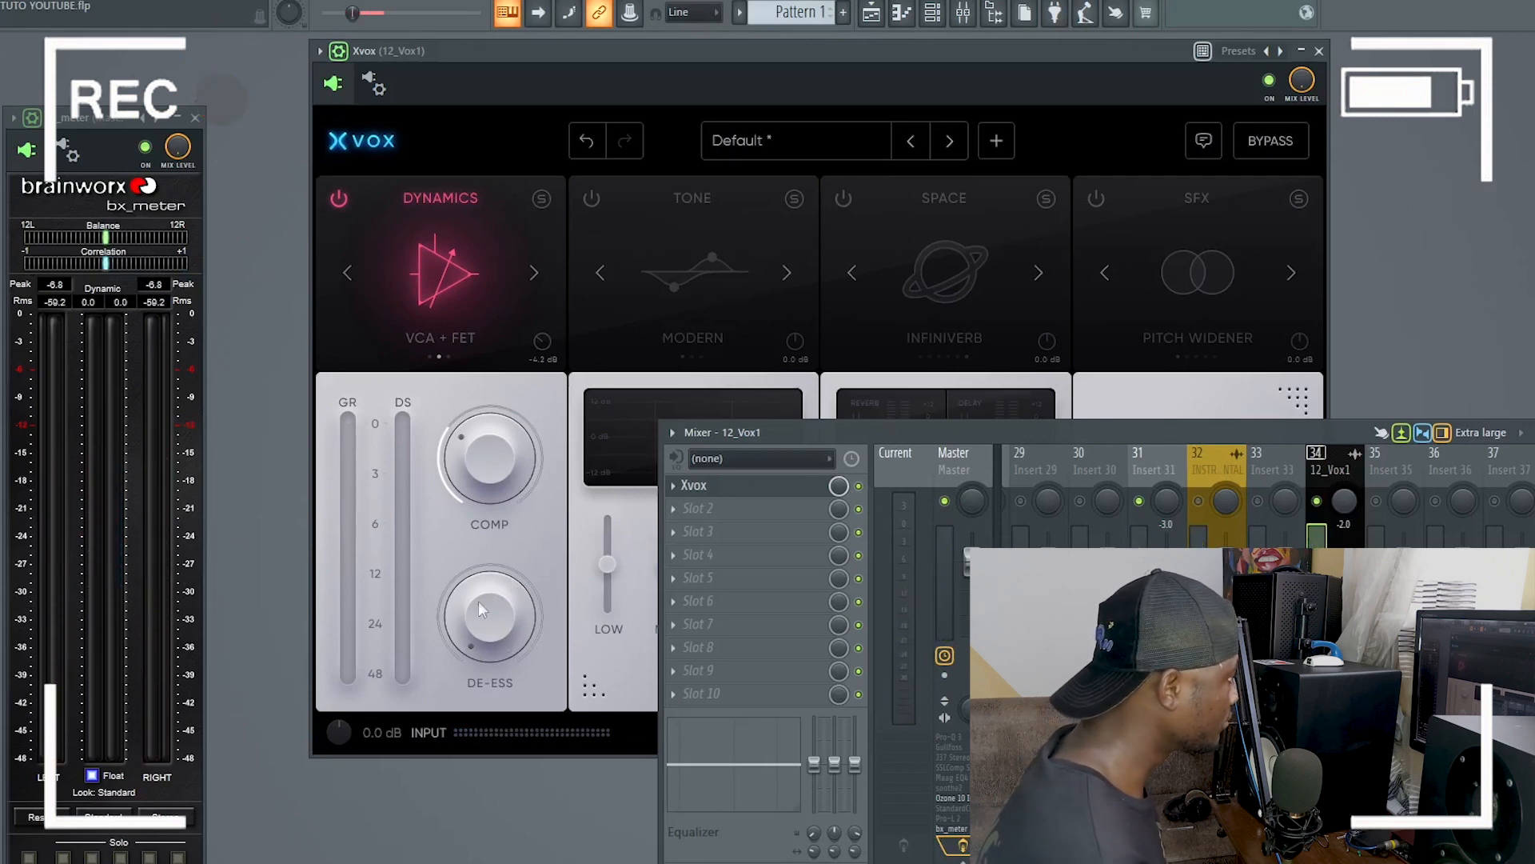
left_click_drag(486, 540, 505, 397)
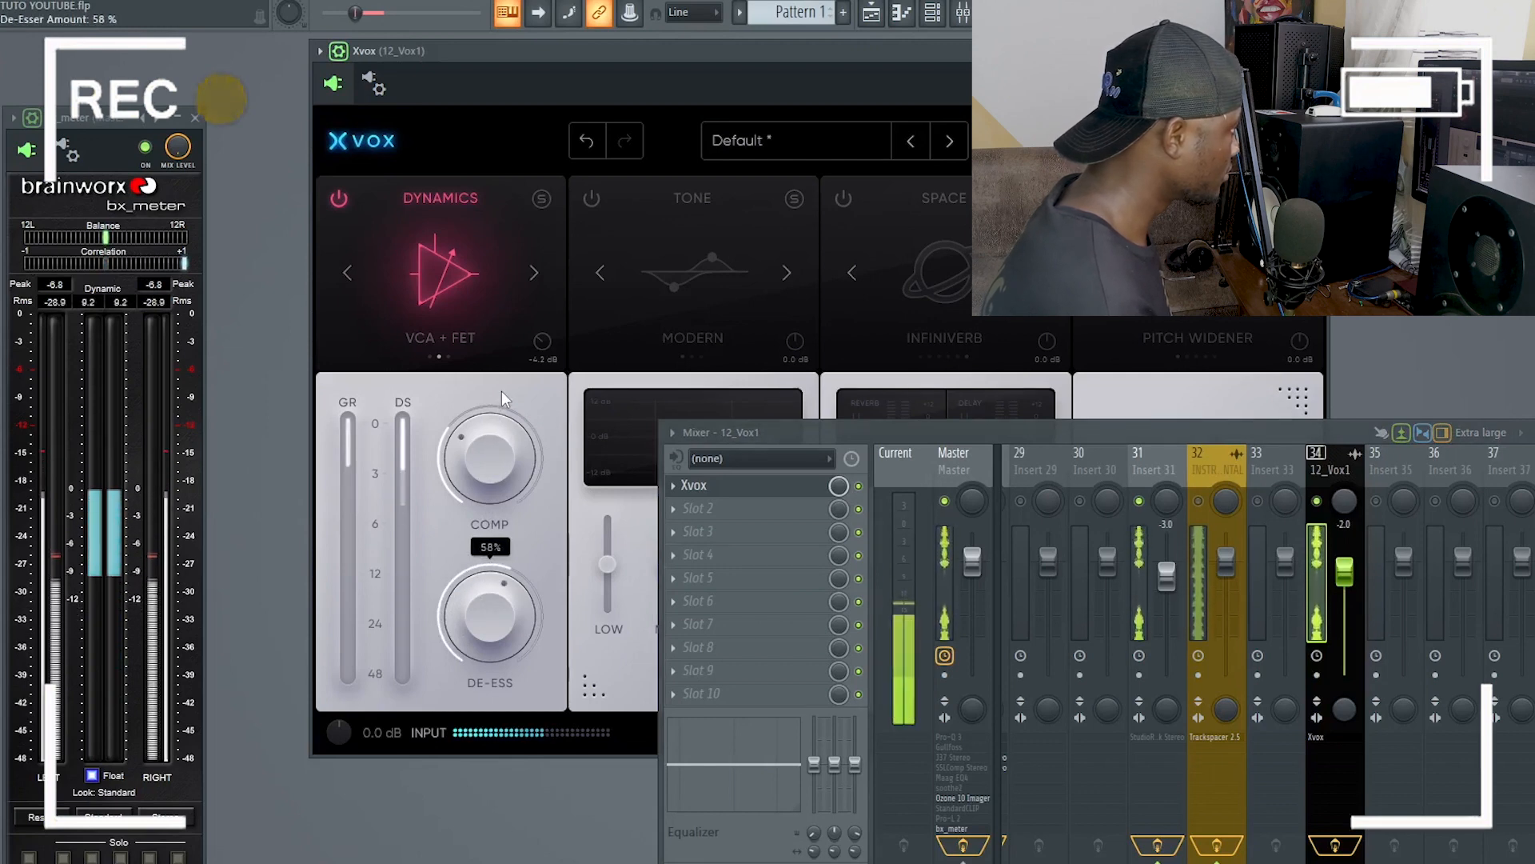
left_click_drag(501, 390, 501, 395)
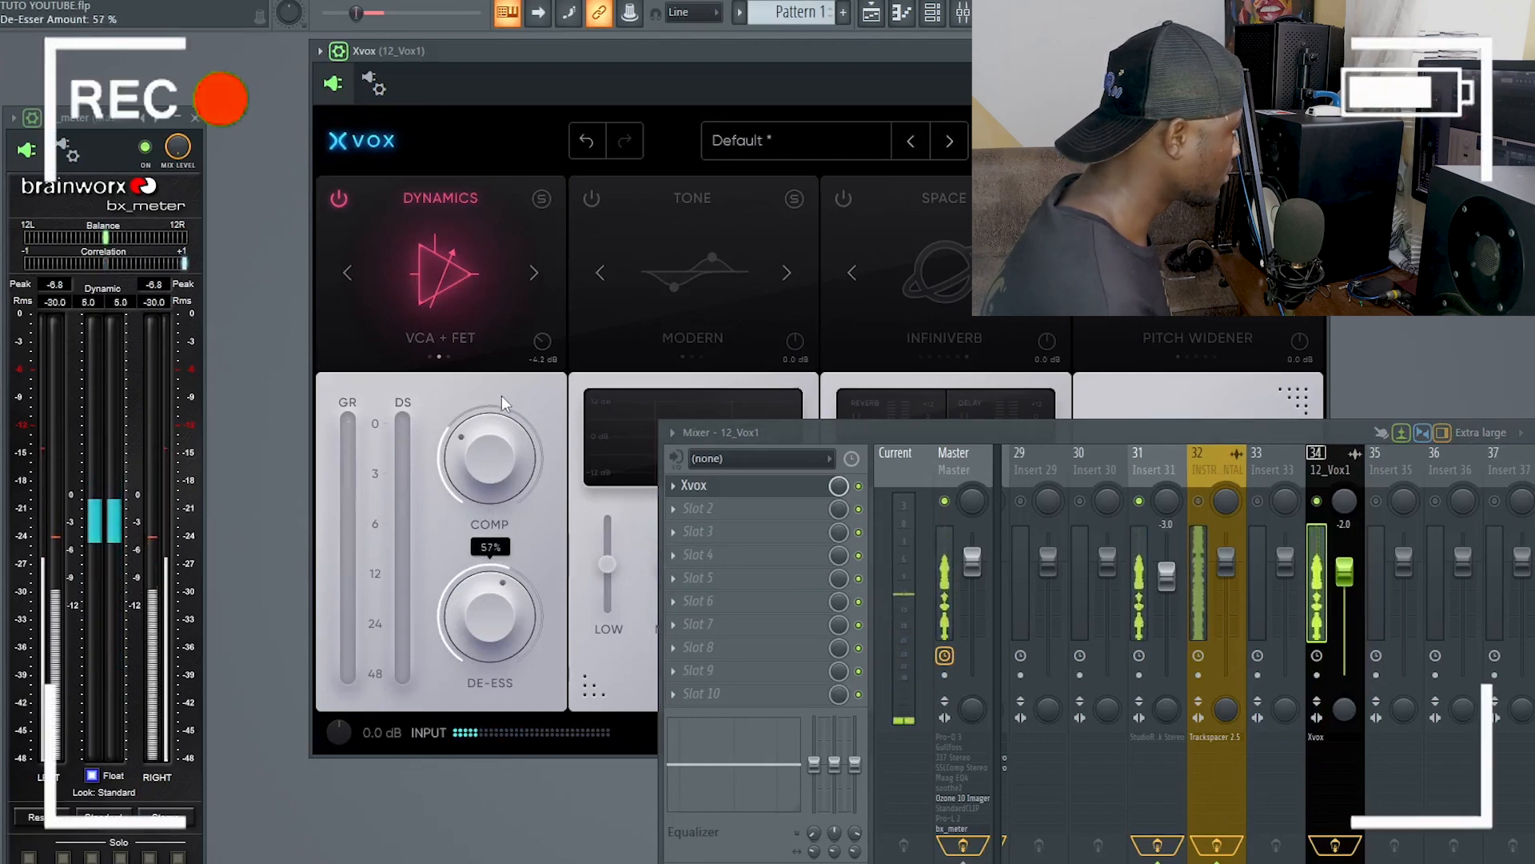
left_click_drag(501, 395, 506, 381)
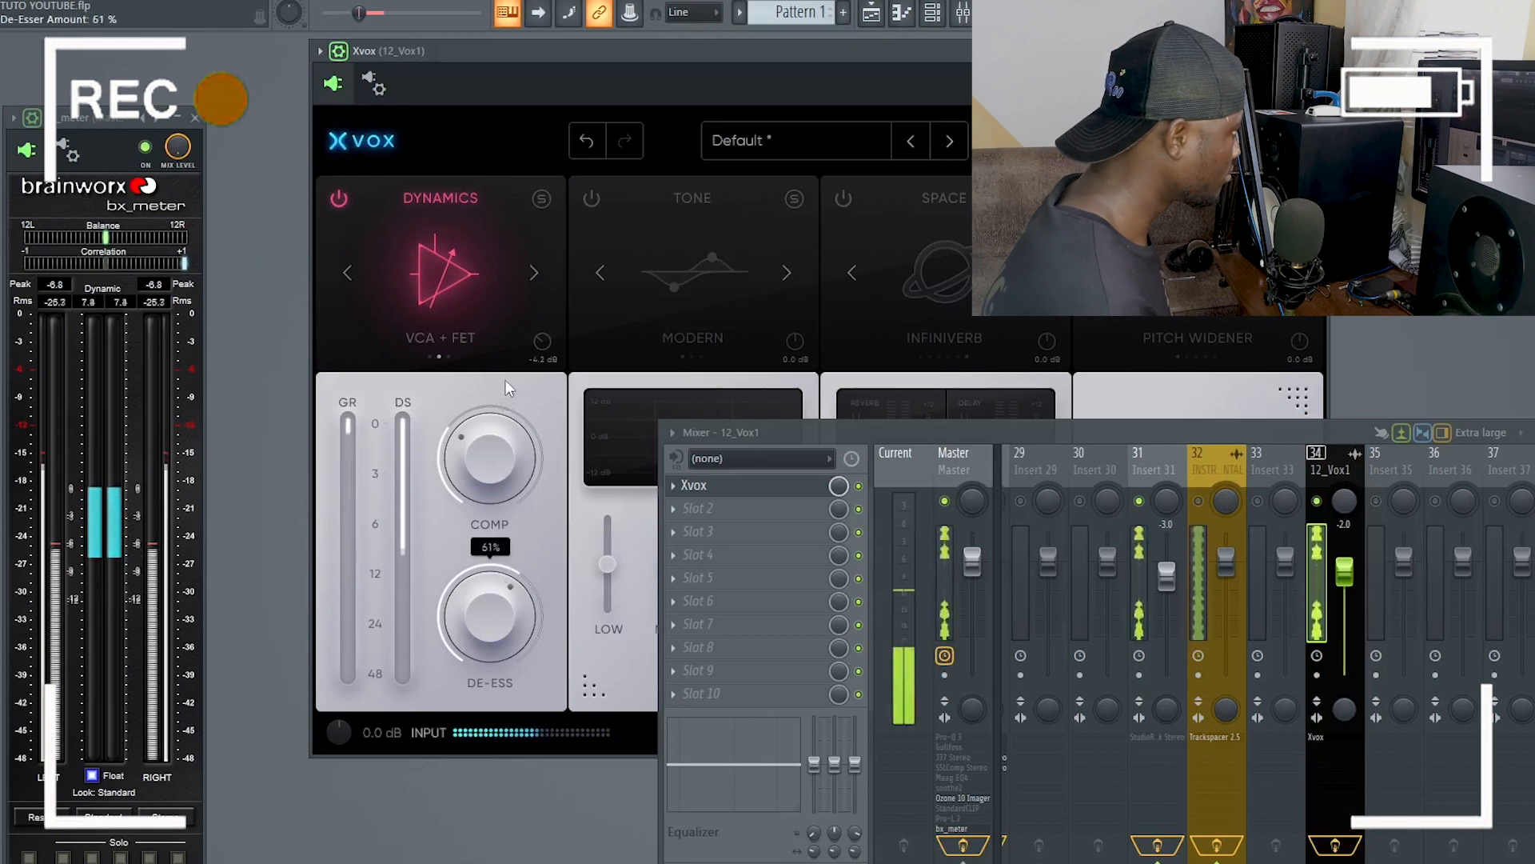
left_click_drag(507, 390, 505, 384)
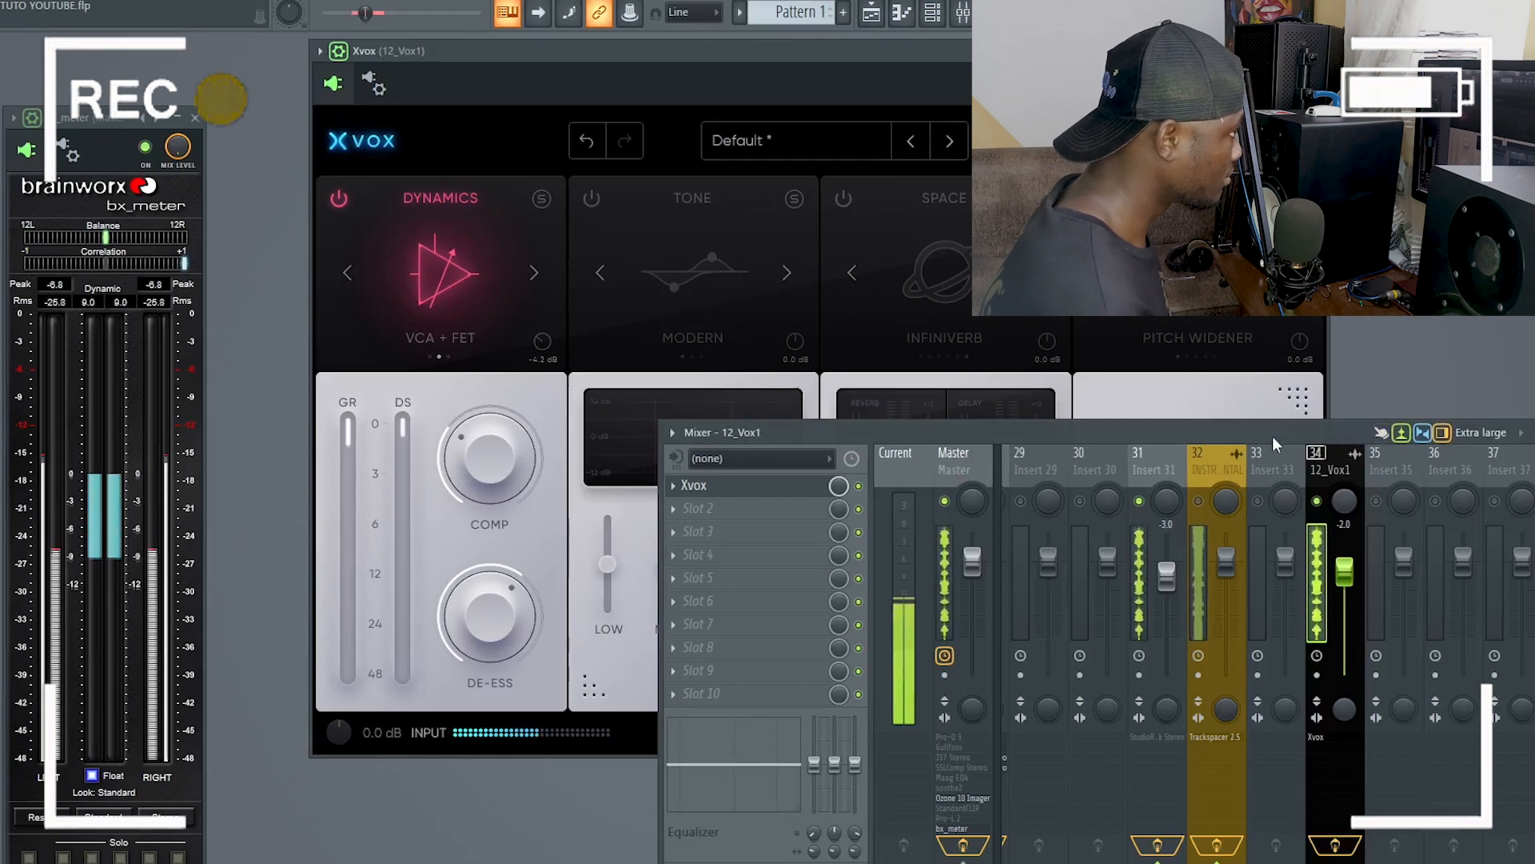
Move the mixer, narrow its window and close it.
left_click_drag(1271, 434, 1274, 406)
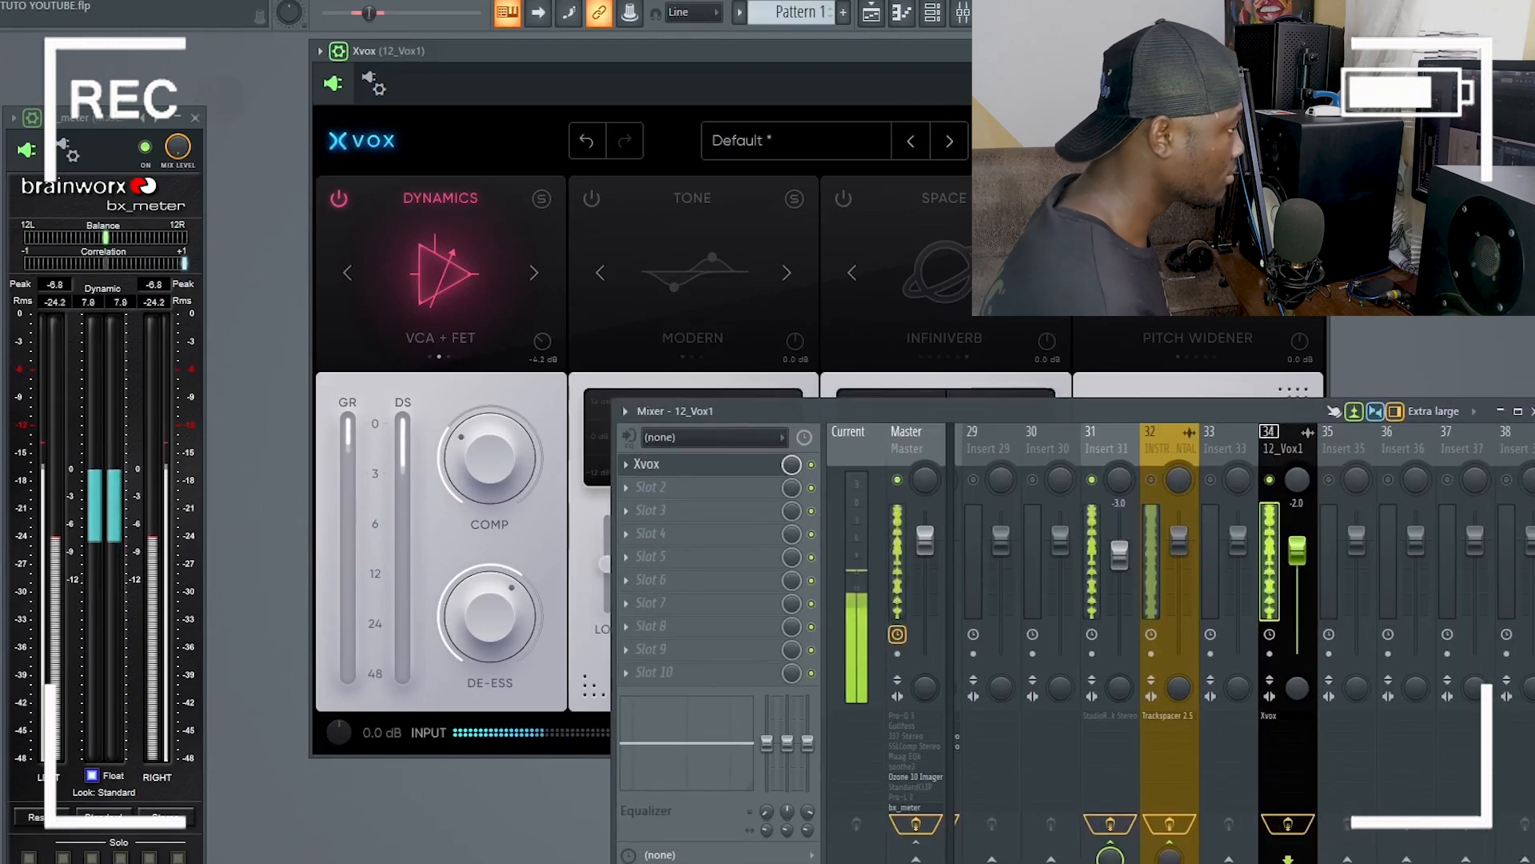
left_click_drag(1534, 462, 1155, 462)
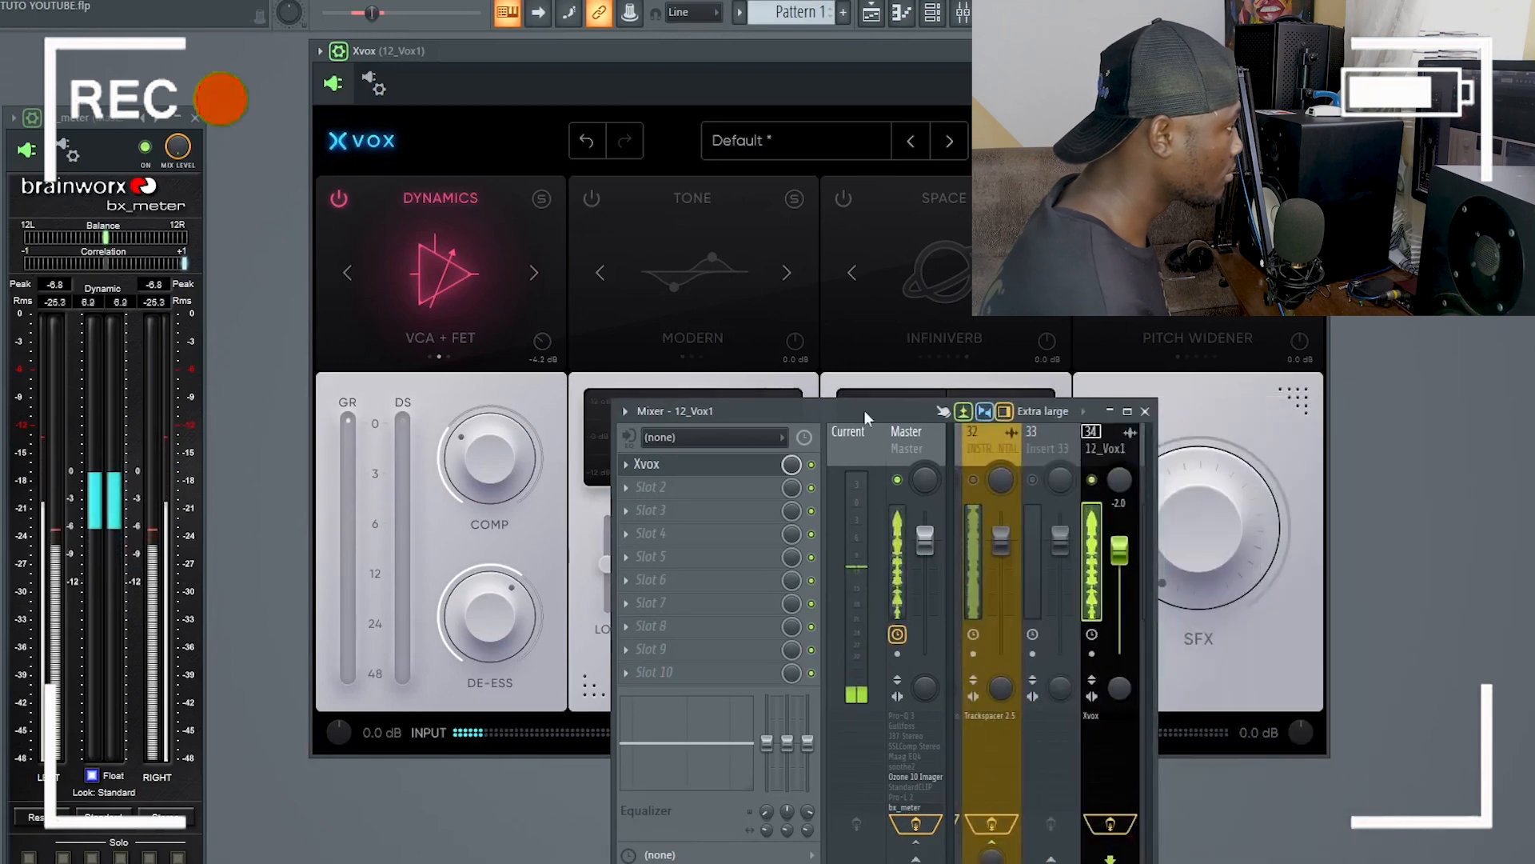
key("F9")
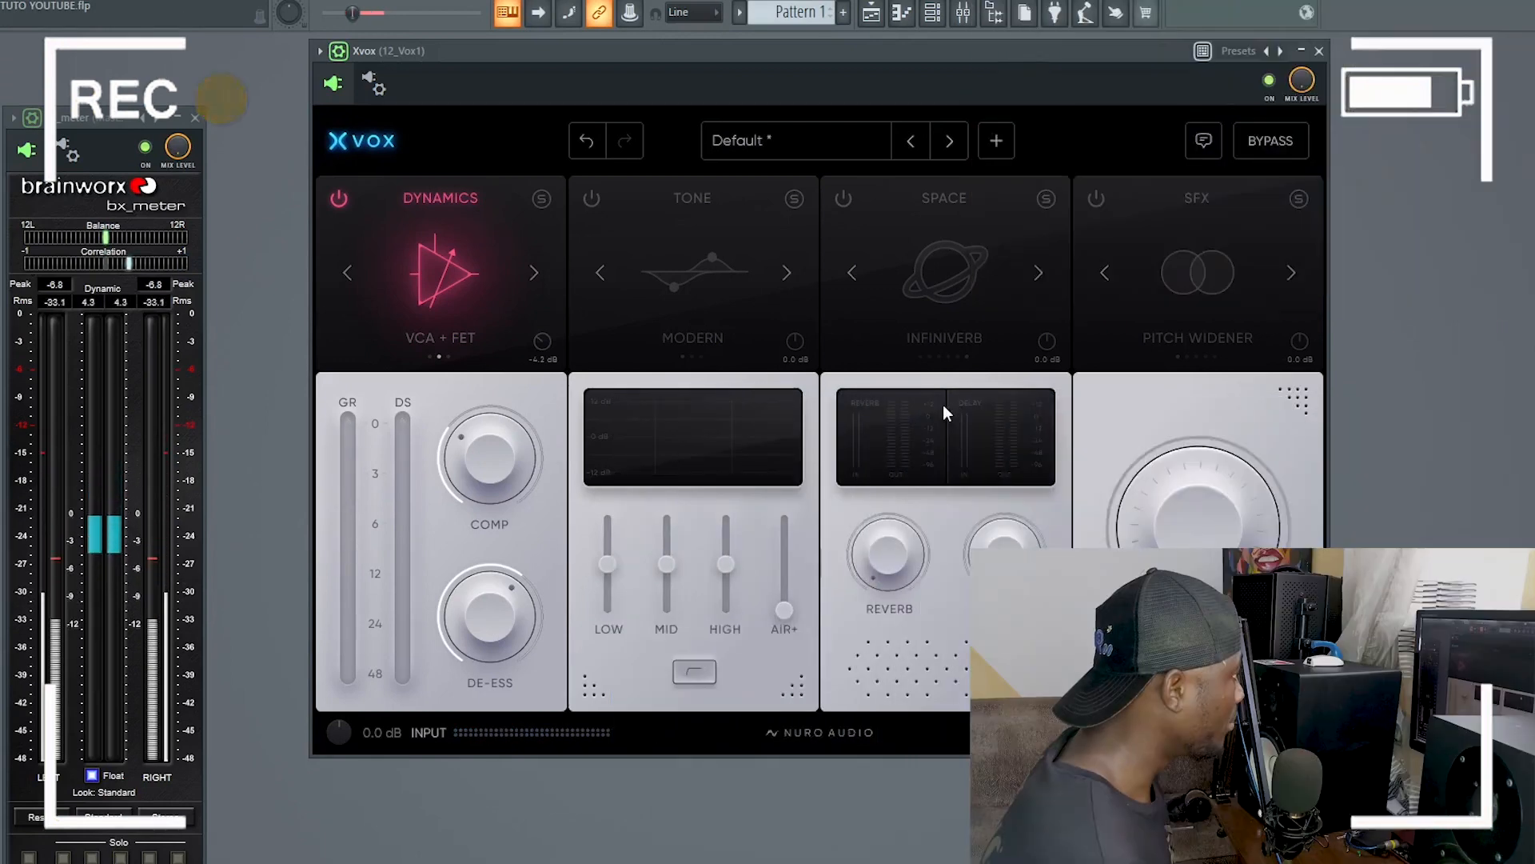
Turn on the Tone module with its high-pass filter and switch its mode to Vintage.
left_click(591, 200)
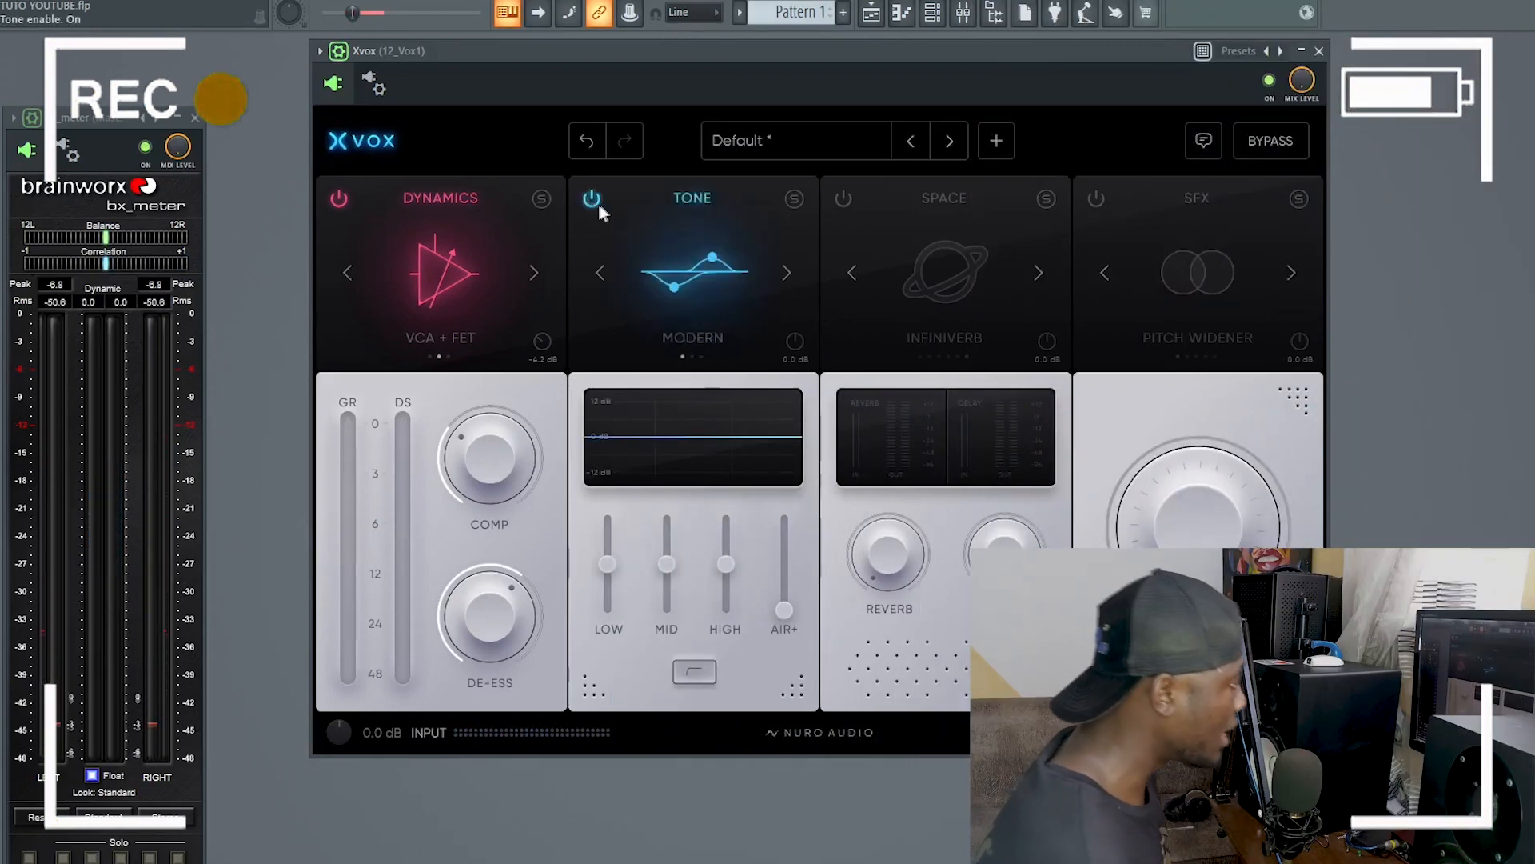
left_click(696, 674)
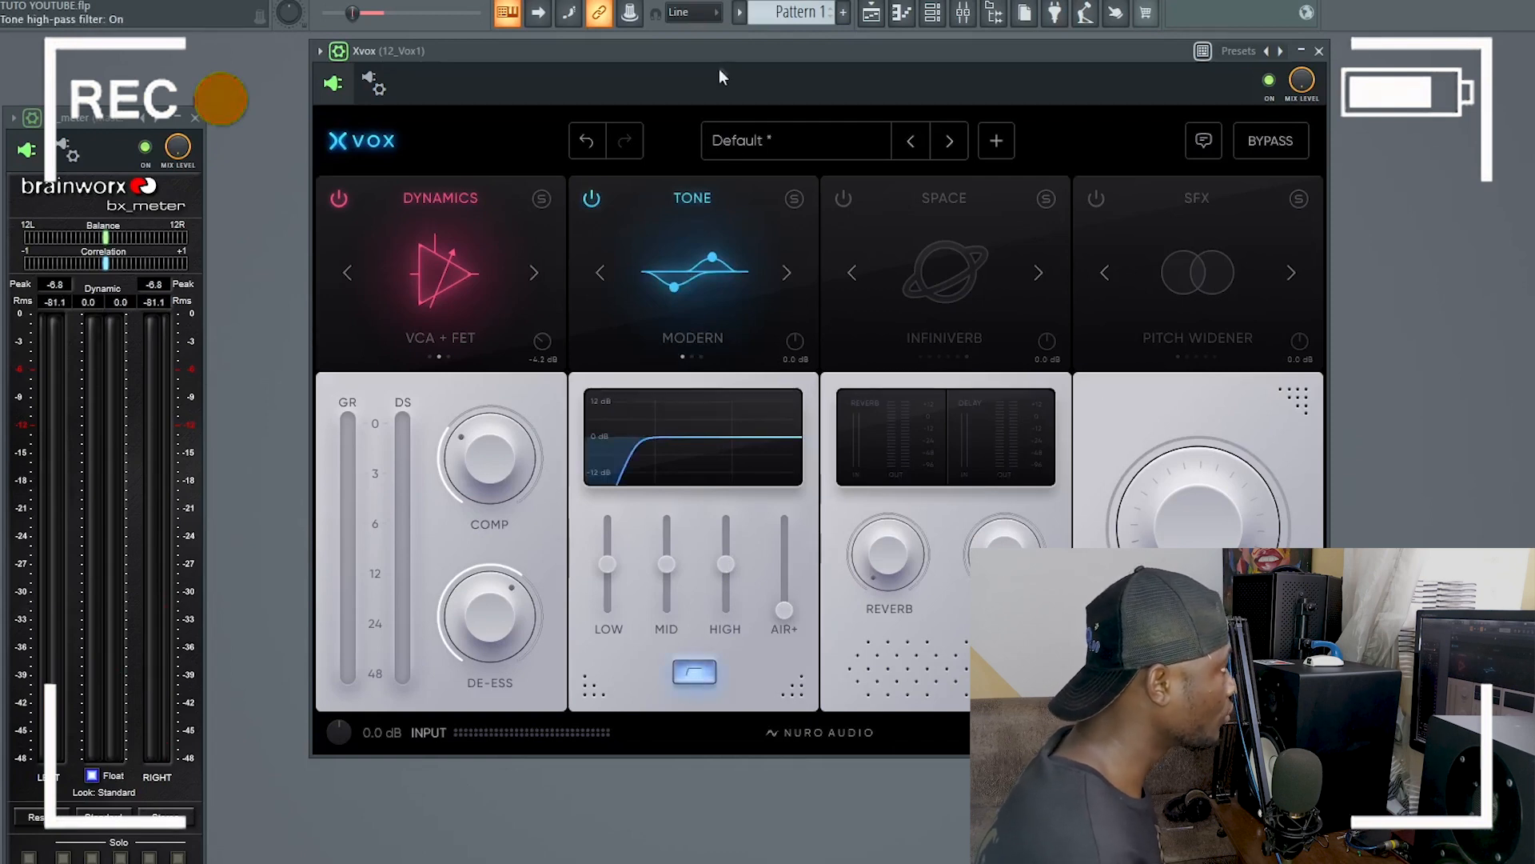
left_click(784, 270)
left_click(784, 271)
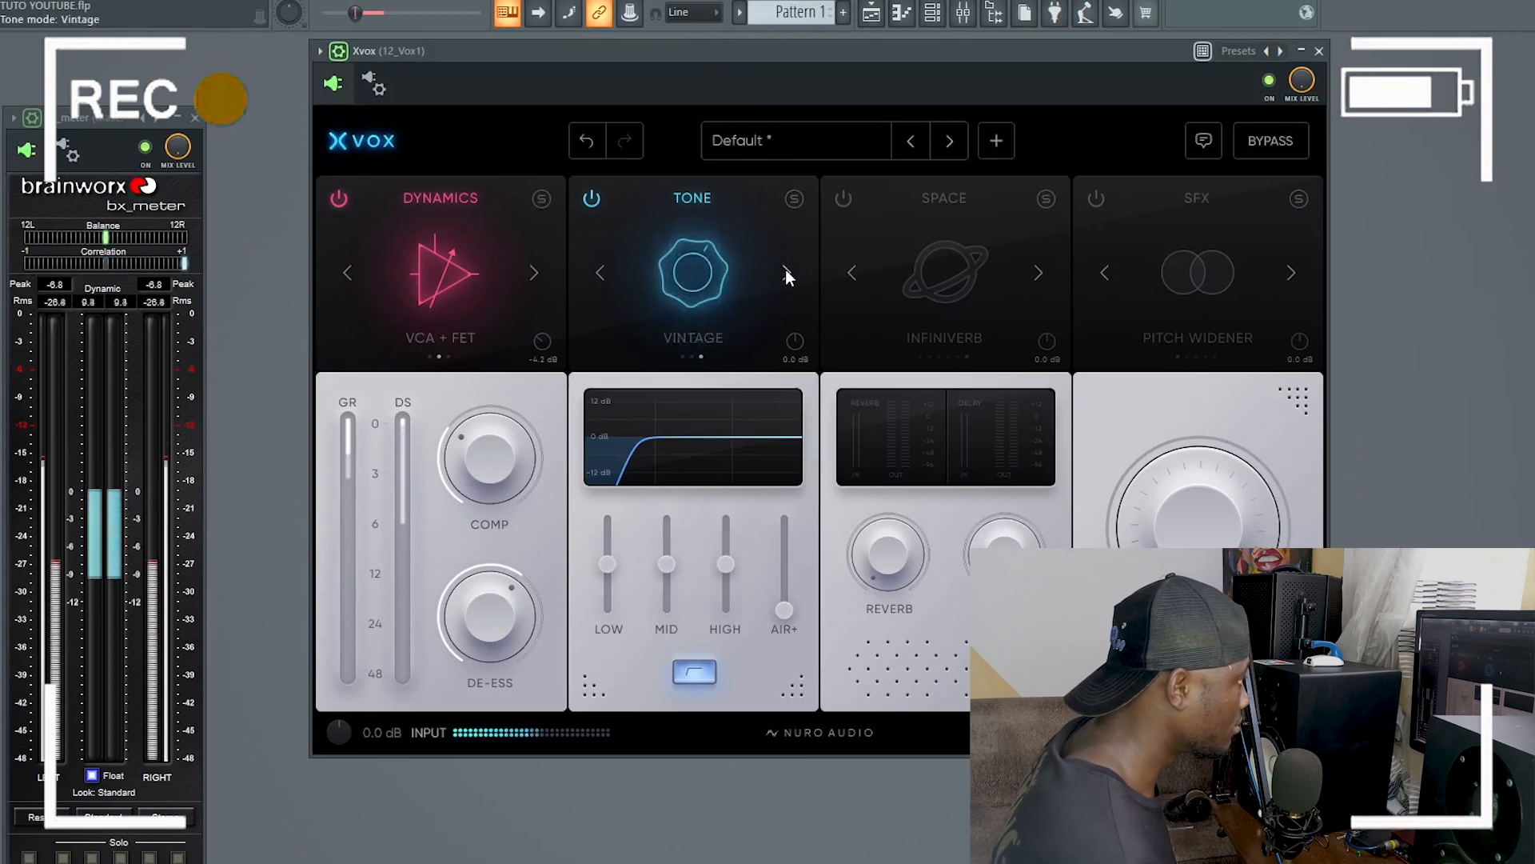
Shape the vocal's tone: cut Low to -29%, boost Mid and High slightly, and raise Air+ to 27%.
left_click_drag(606, 566, 608, 584)
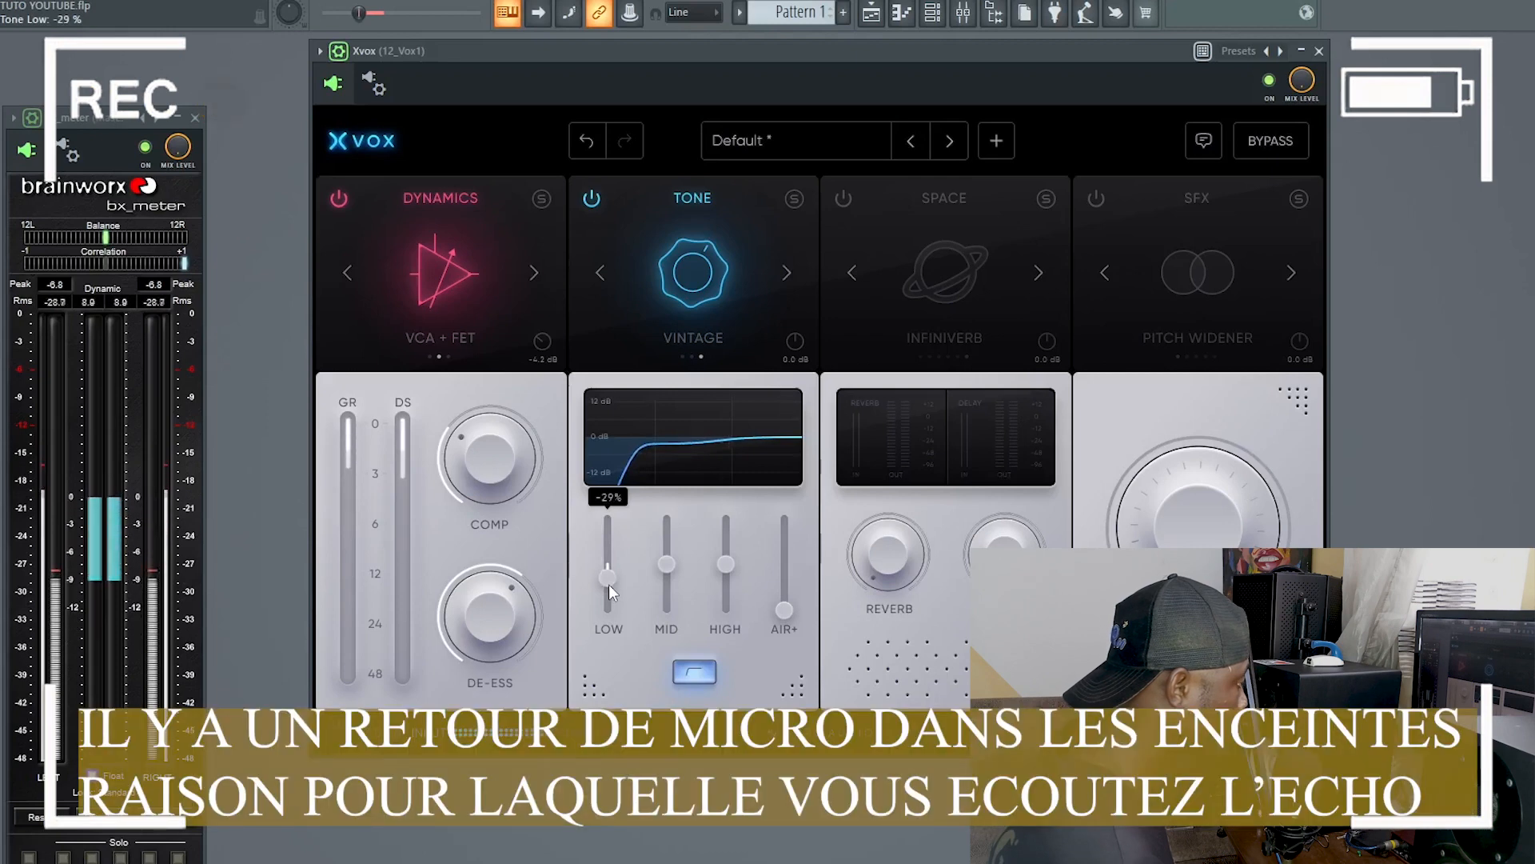
mouse_move(667, 565)
left_mouse_down()
mouse_move(673, 547)
mouse_move(727, 560)
mouse_move(727, 518)
mouse_move(668, 547)
mouse_move(663, 592)
left_mouse_up()
double_click(668, 583)
left_click_drag(726, 520, 664, 558)
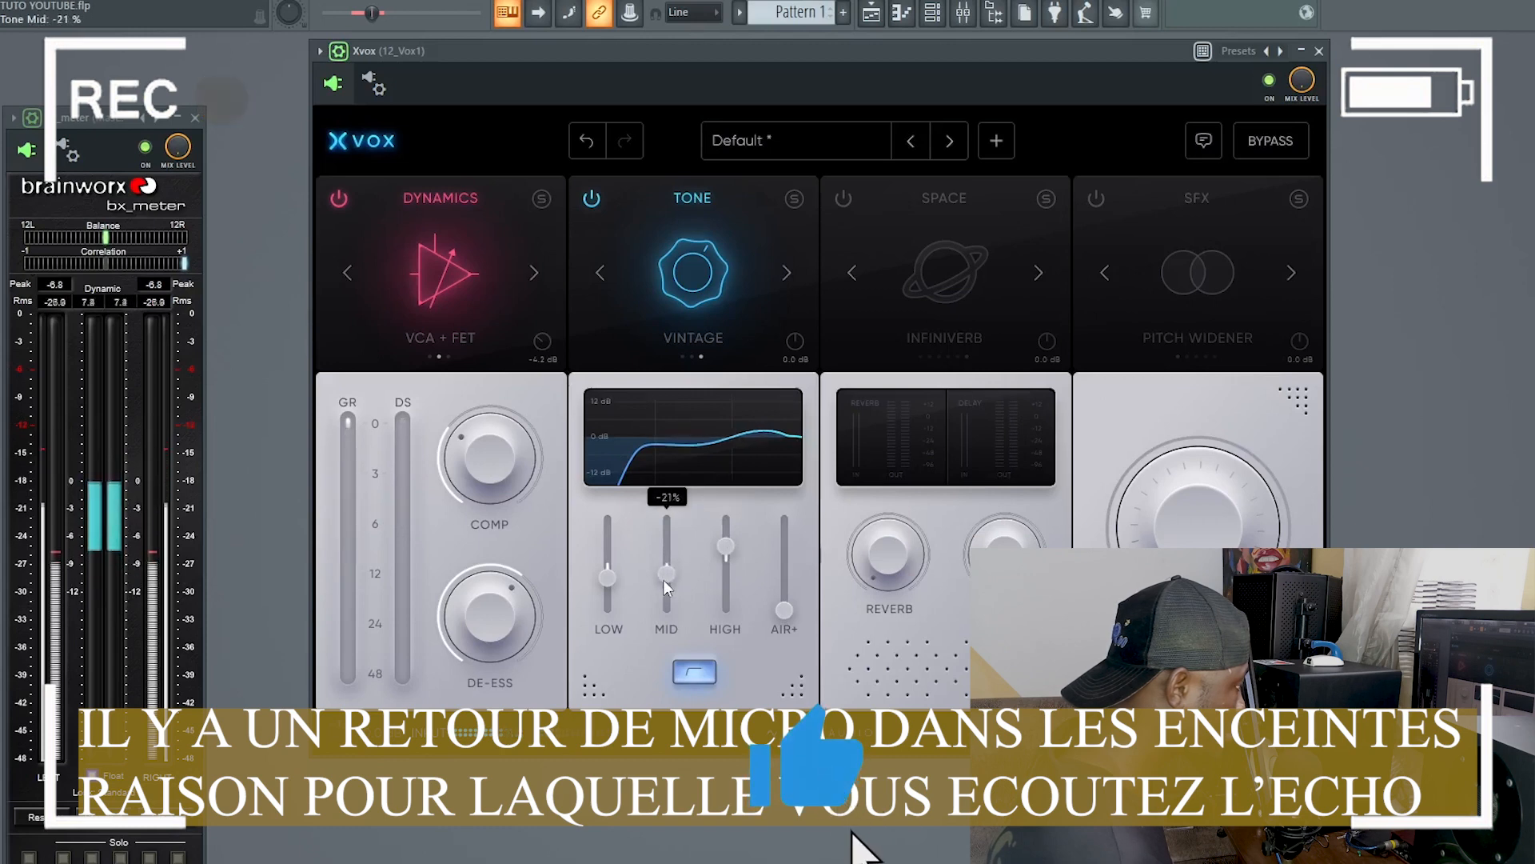
left_click_drag(783, 609, 785, 601)
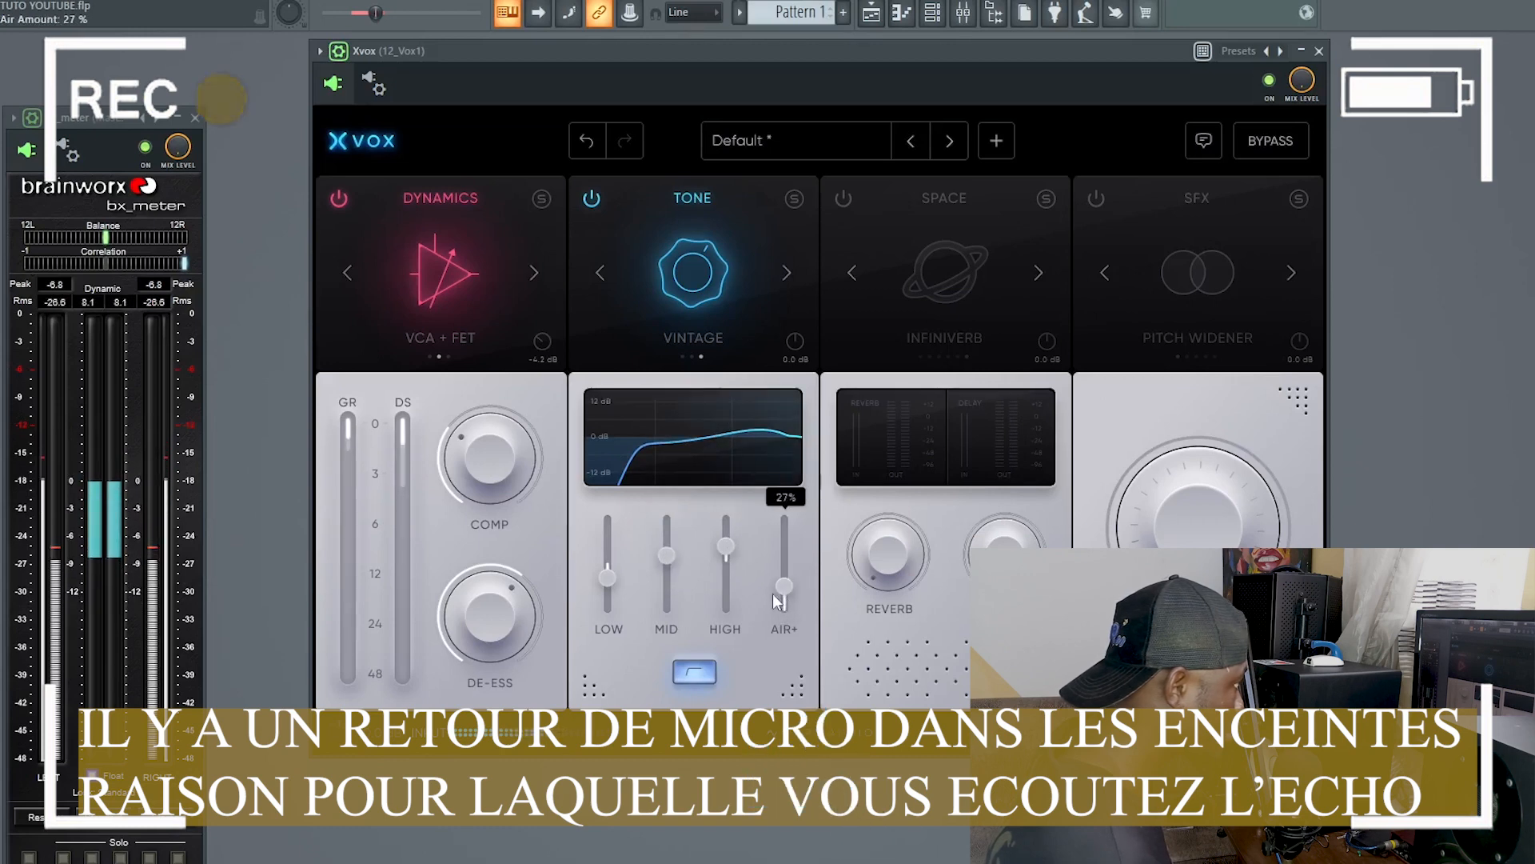
Set the Dynamics de-esser to 50%, lower Air+ slightly and return the Tone Mid band to 0%.
left_click_drag(540, 605, 478, 654)
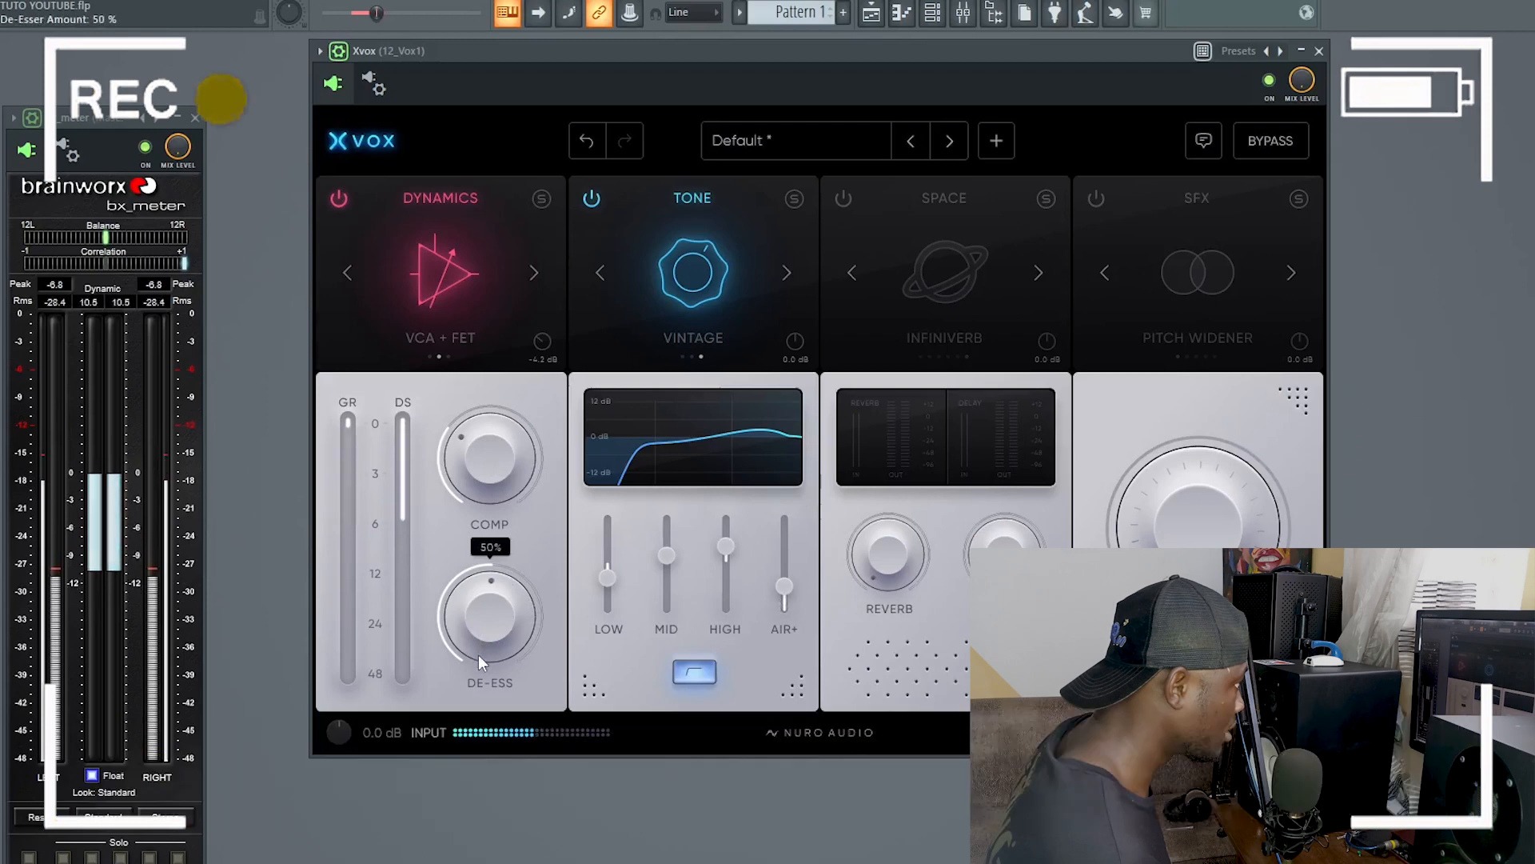
left_click_drag(790, 592, 785, 602)
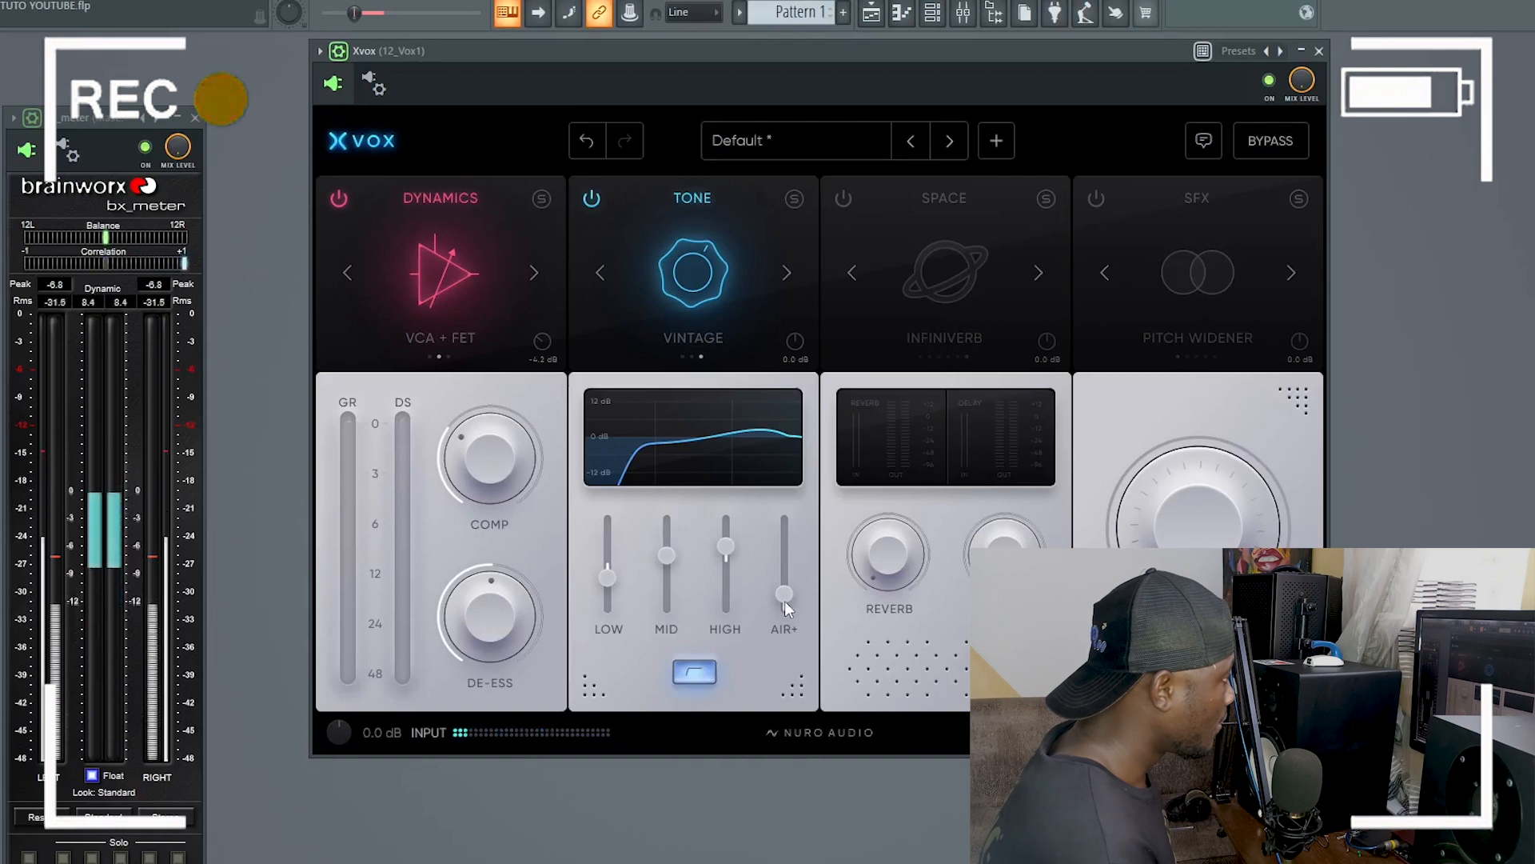
left_click_drag(667, 559, 666, 568)
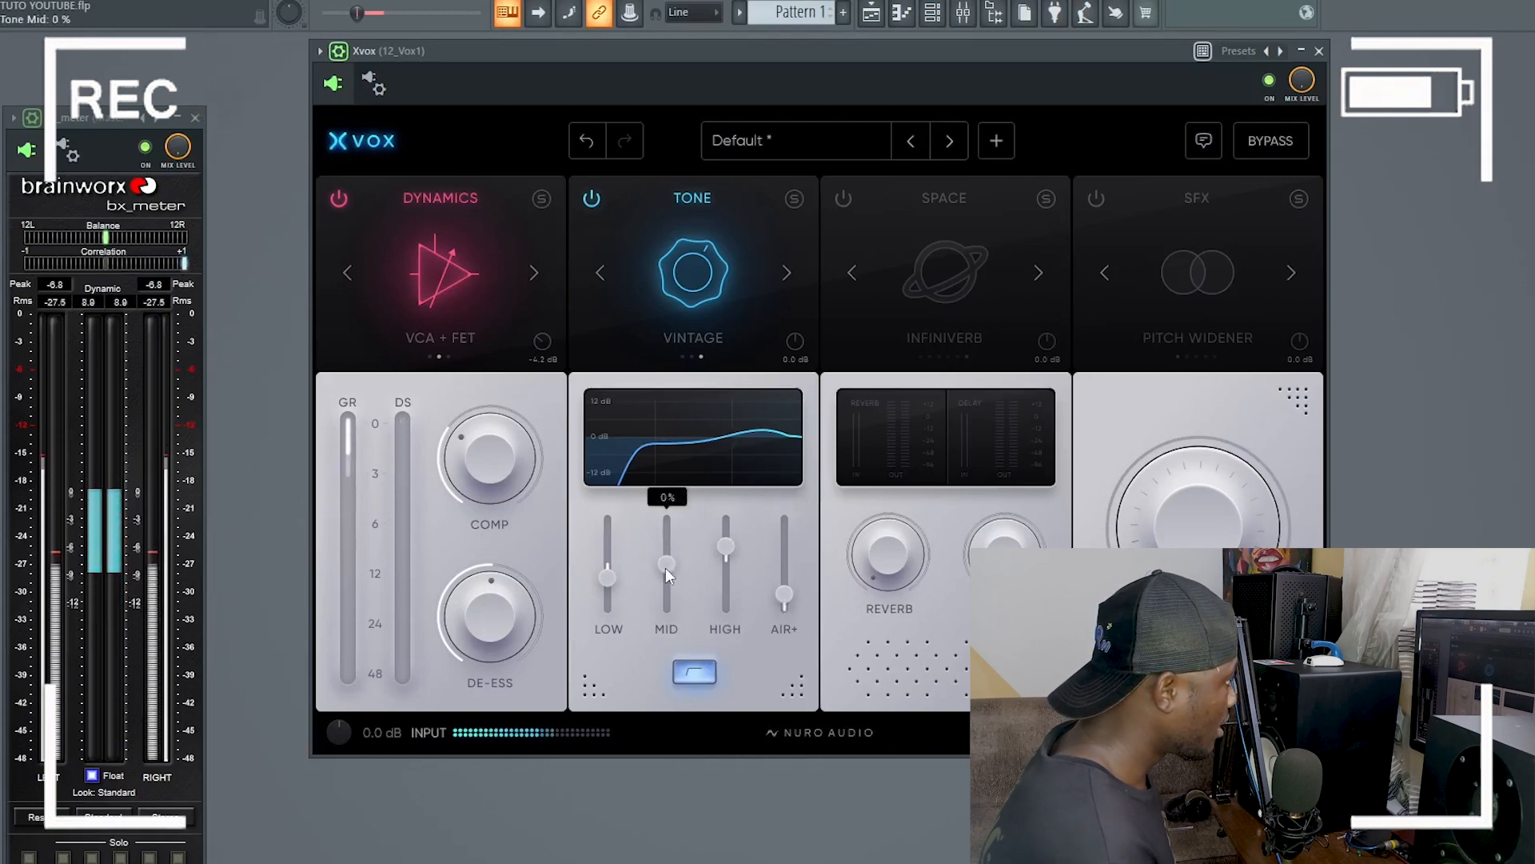
Compare the Clear and Vintage Tone modes, keep Vintage, and set the Low band to -4%.
left_click_drag(893, 66, 902, 100)
left_click(792, 305)
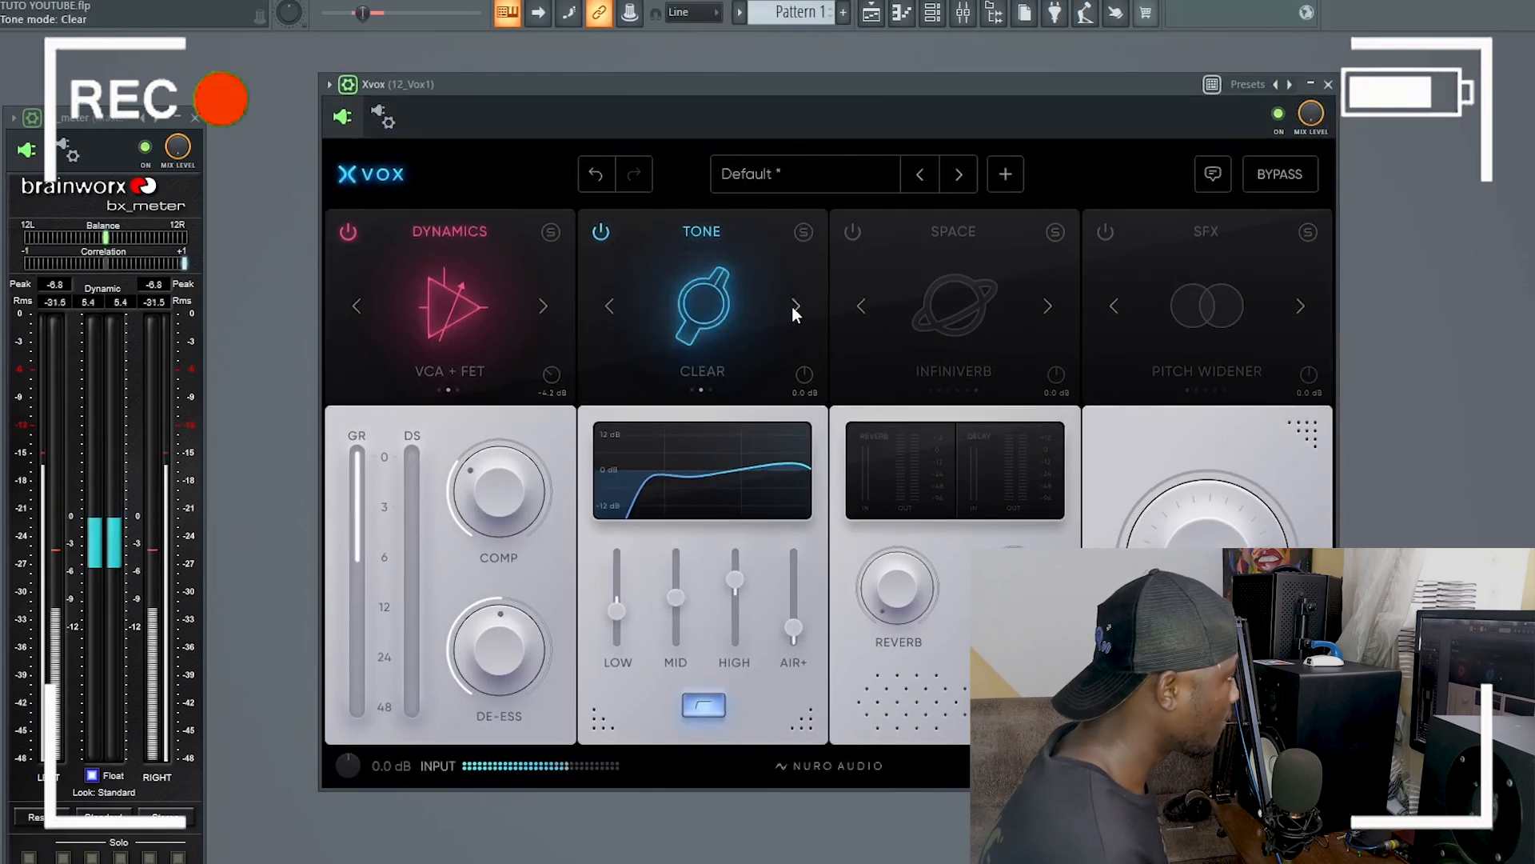
left_click(792, 307)
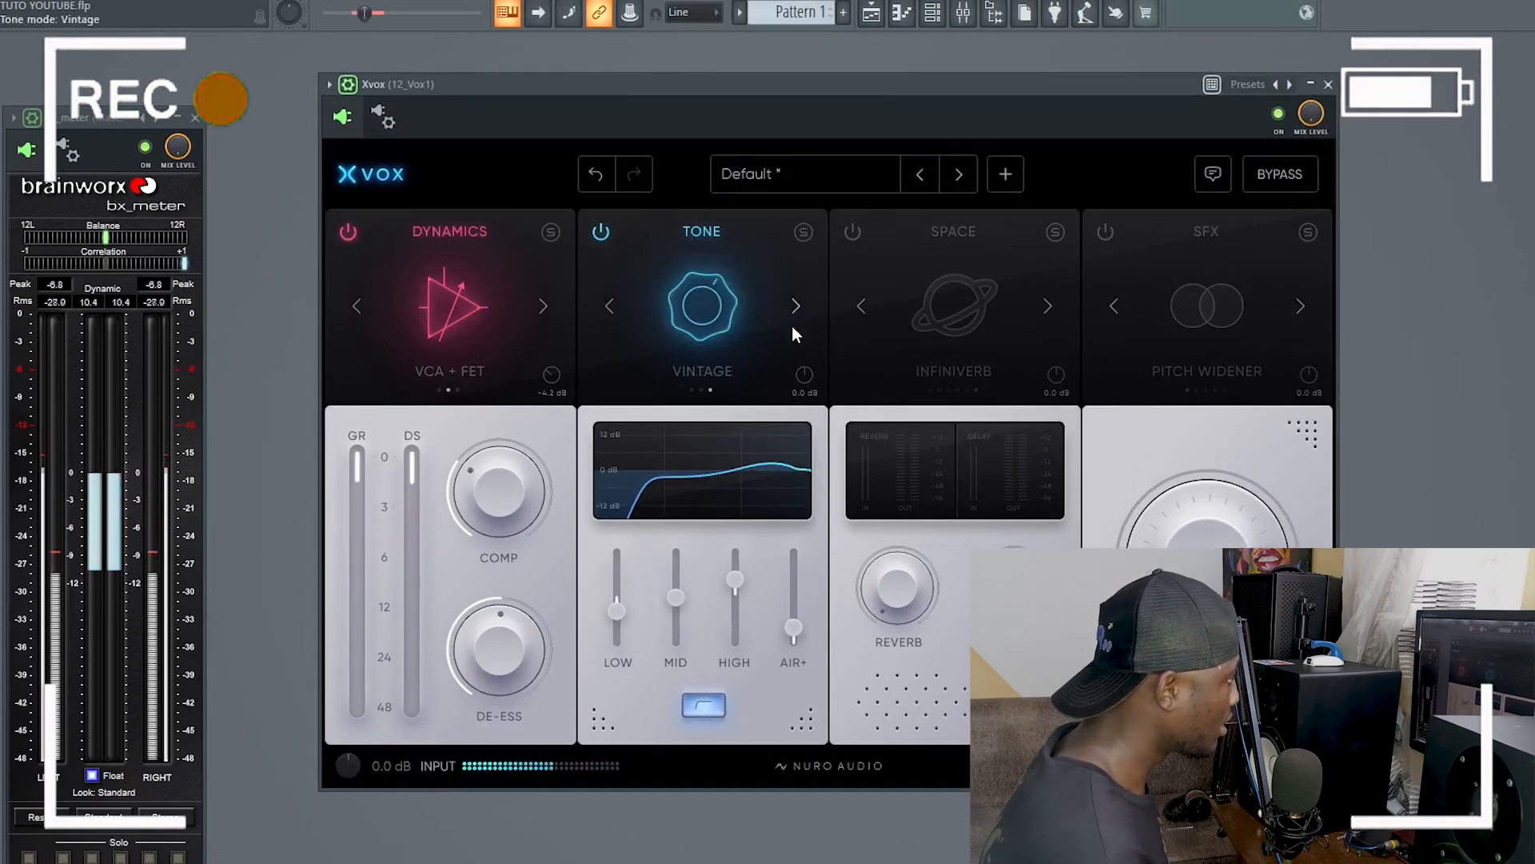
left_click(622, 609)
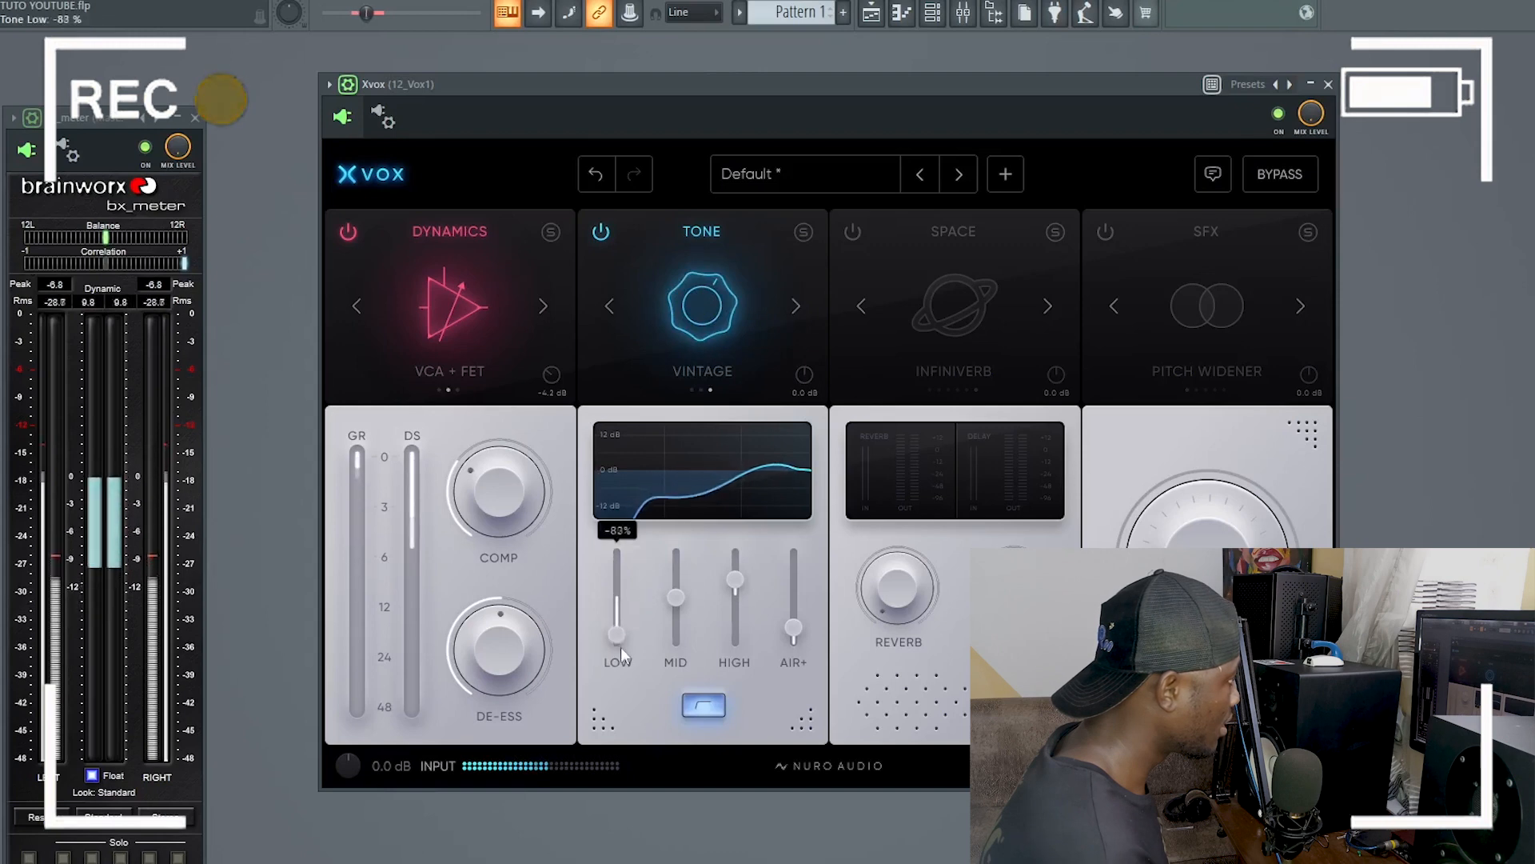
mouse_move(623, 627)
left_mouse_down()
mouse_move(636, 521)
mouse_move(635, 603)
left_mouse_up()
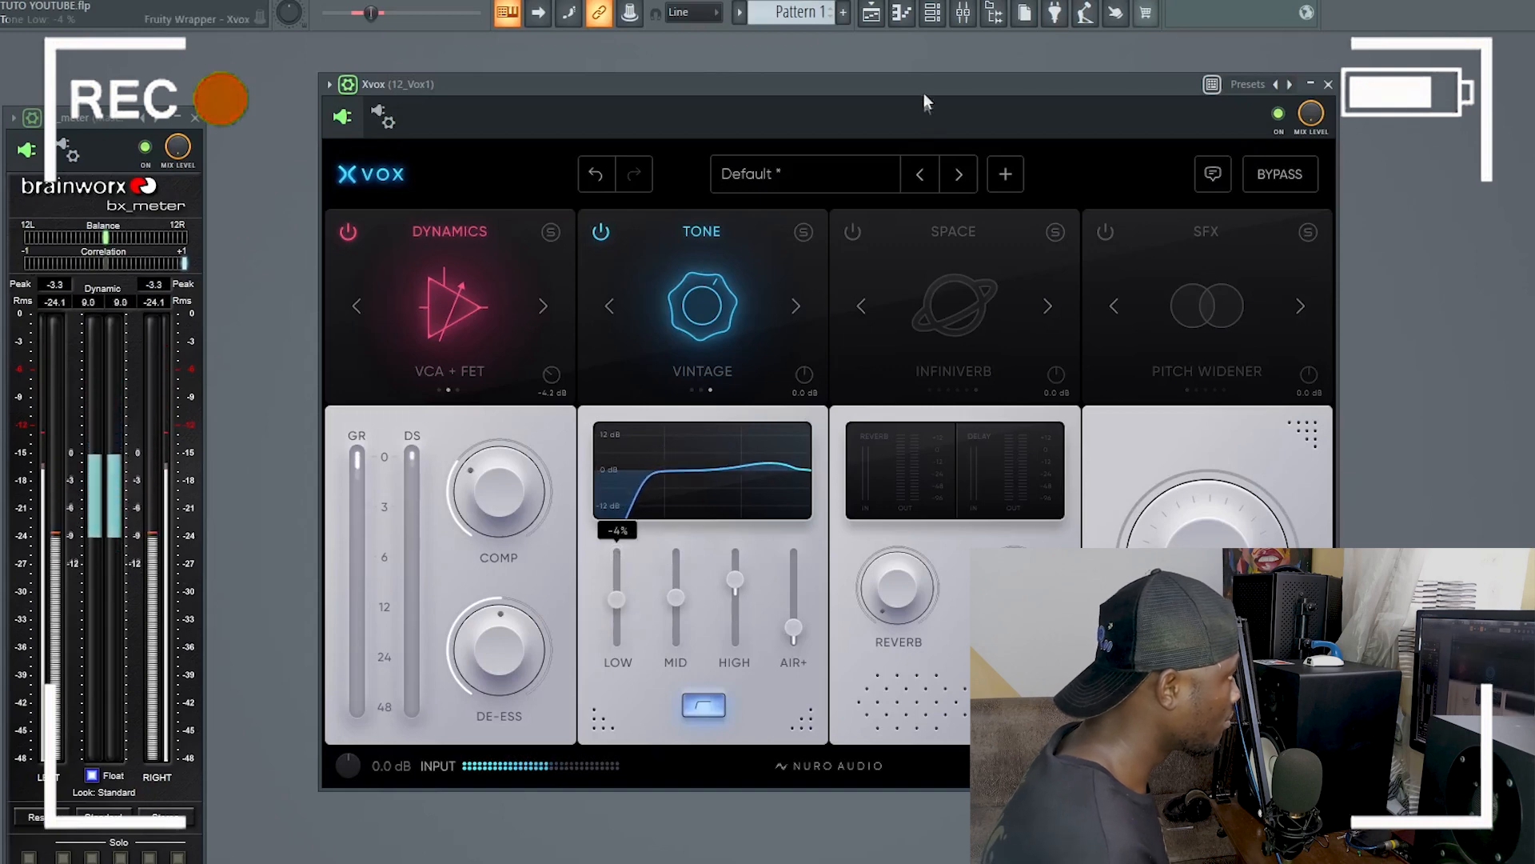
Turn on the Space module, set its mode to Room and add a small amount of reverb.
left_click_drag(924, 88, 928, 30)
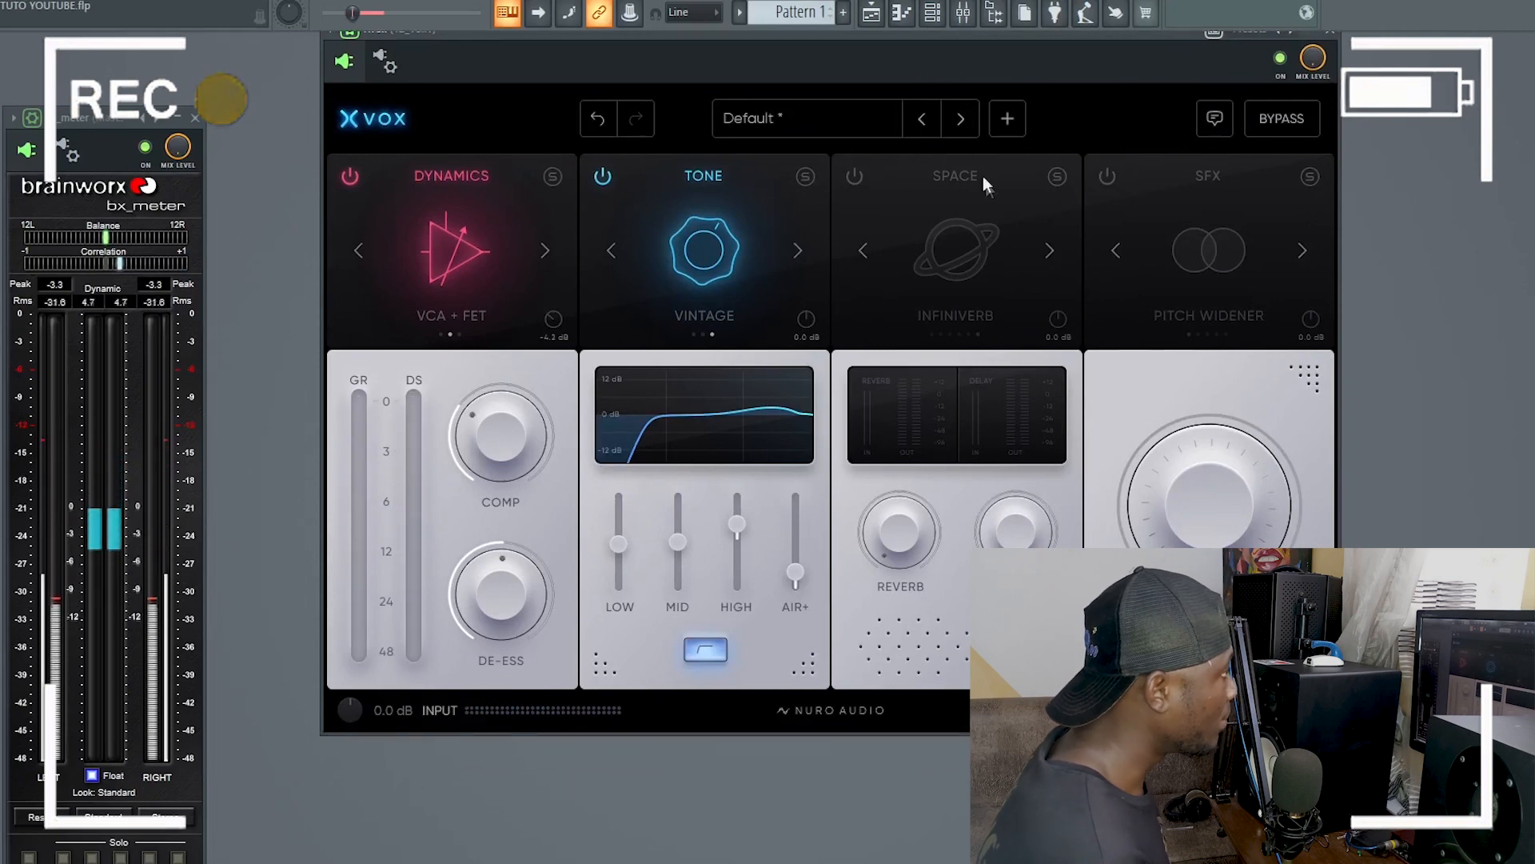
left_click(853, 176)
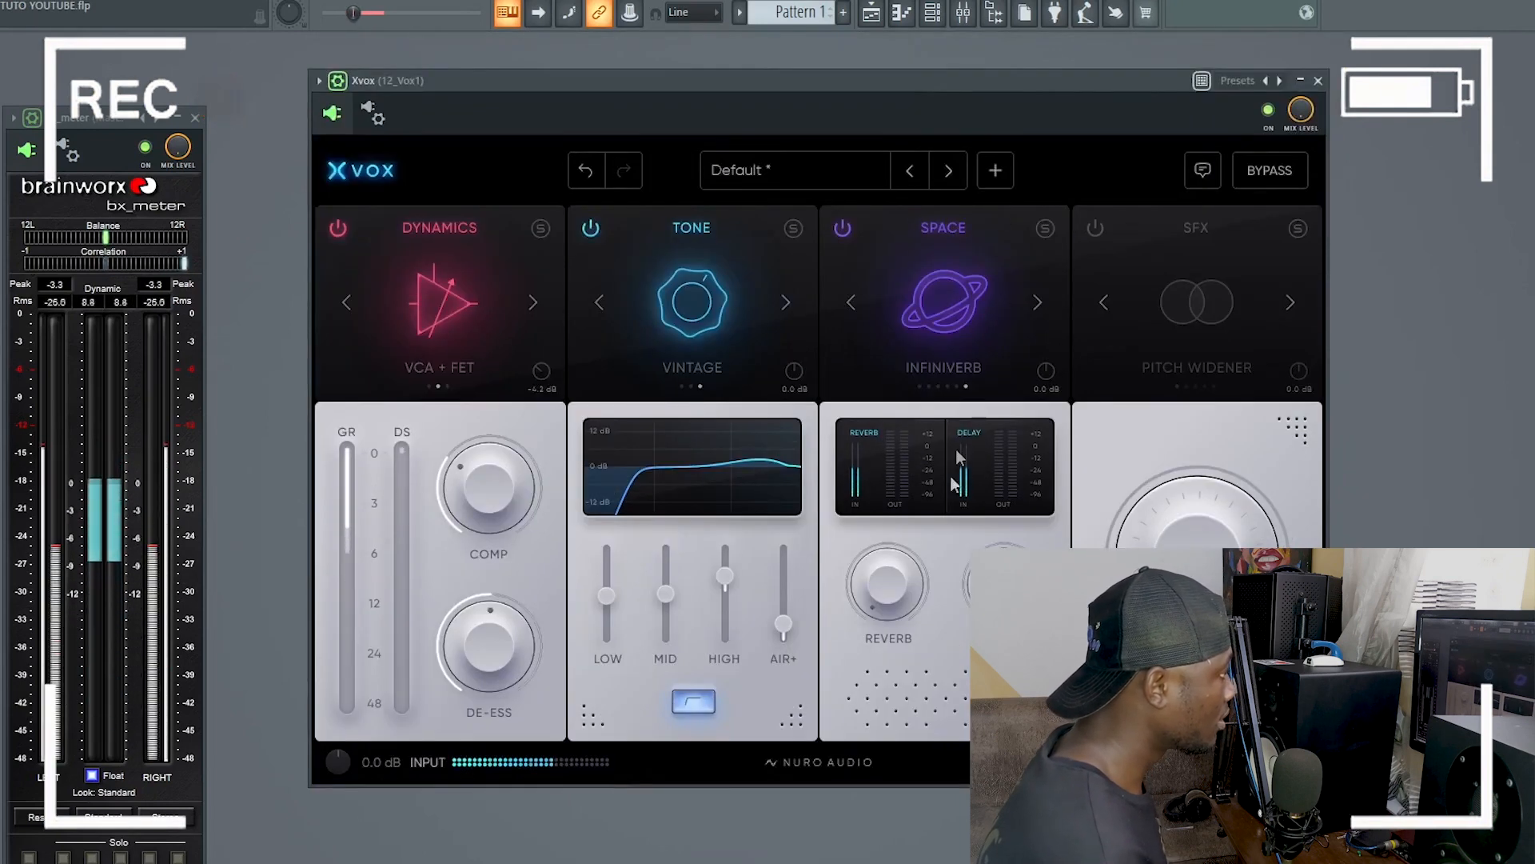
mouse_move(890, 544)
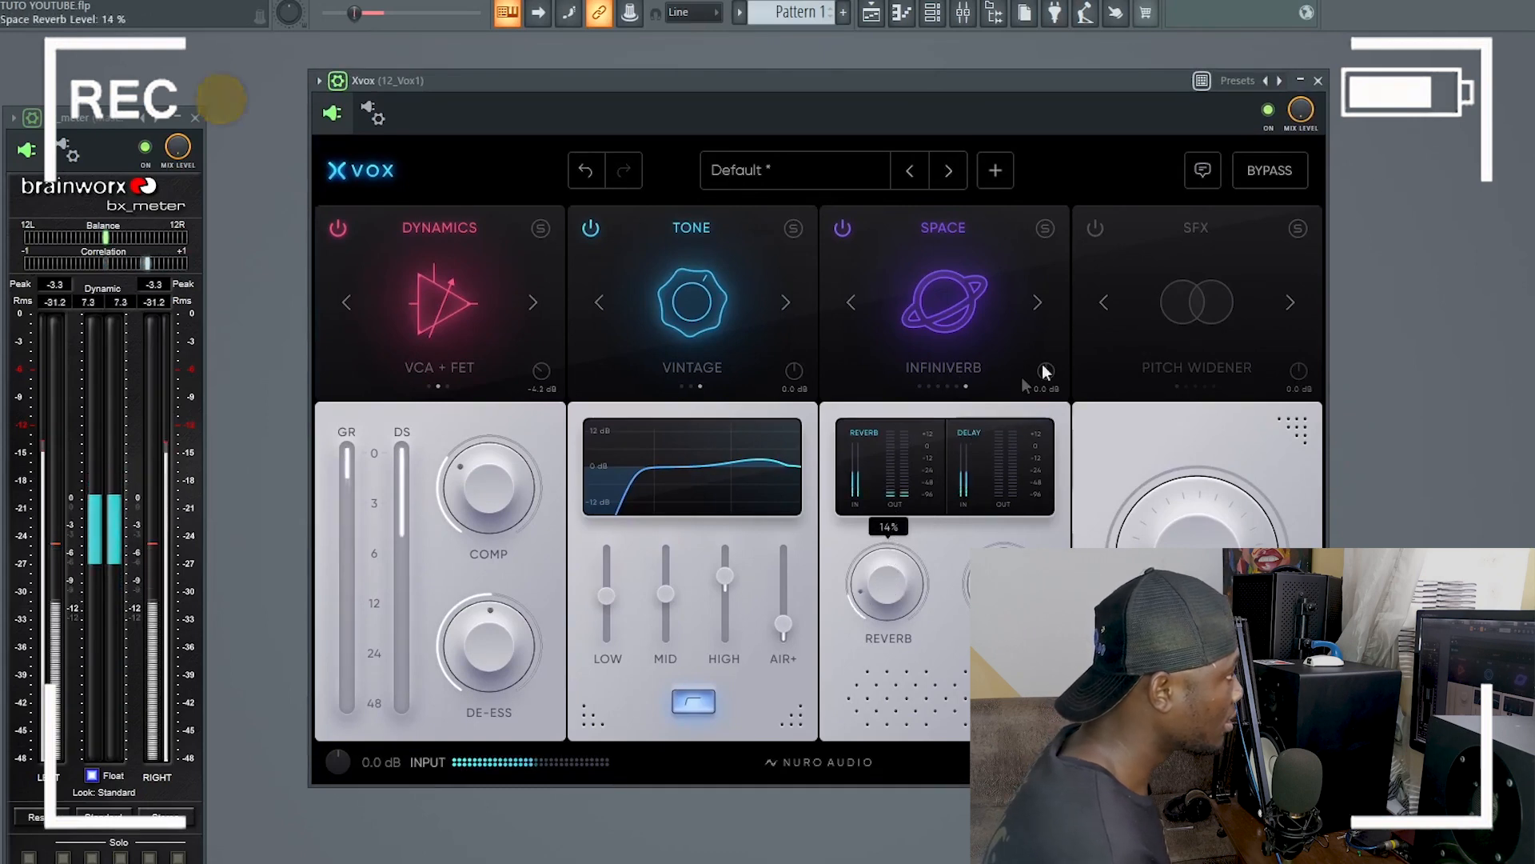
left_click(1036, 304)
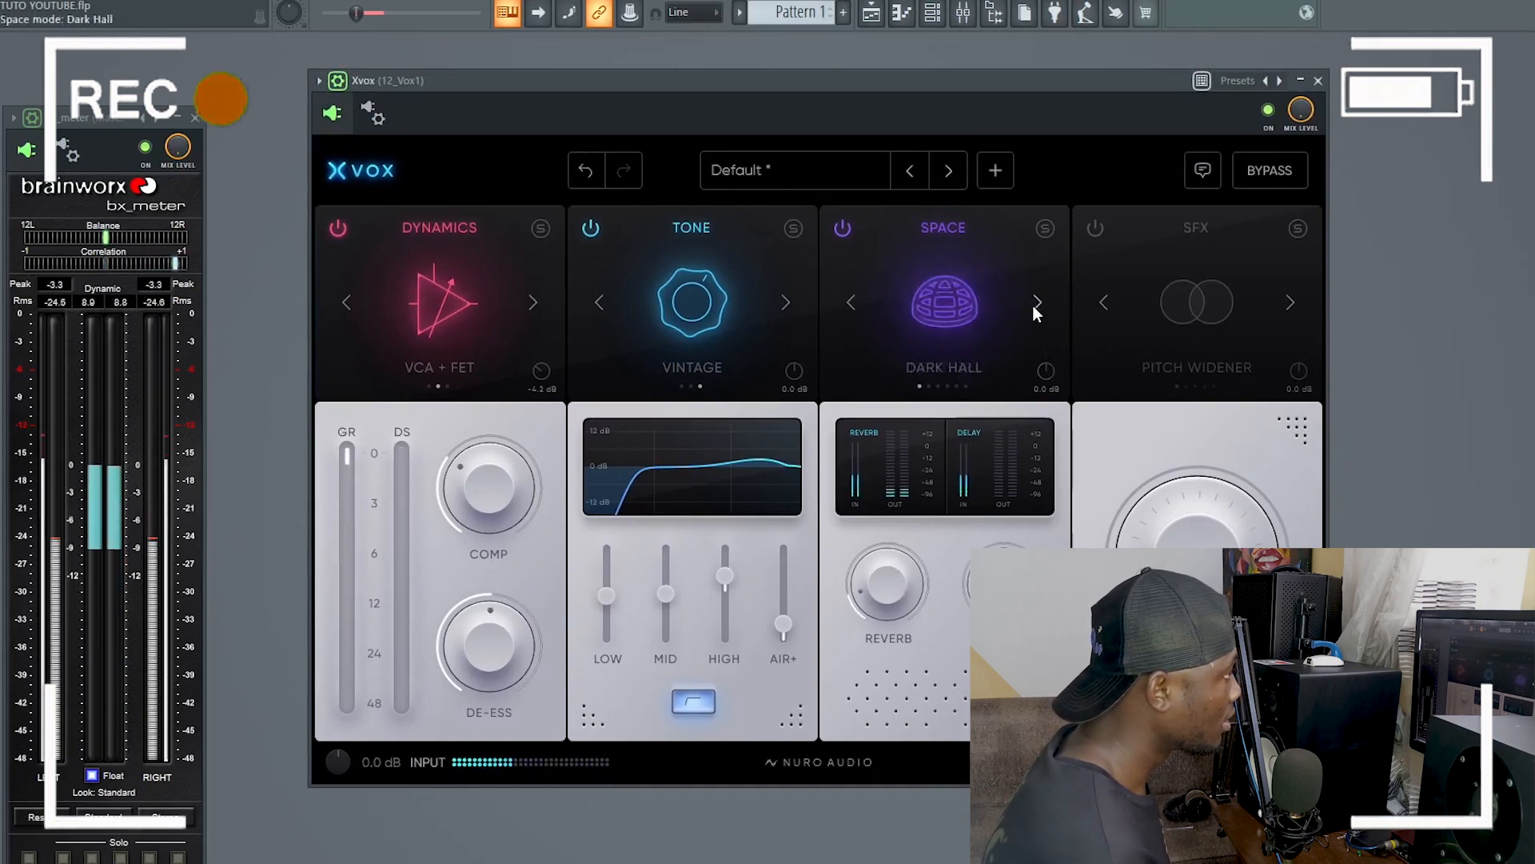
left_click_drag(889, 584, 891, 503)
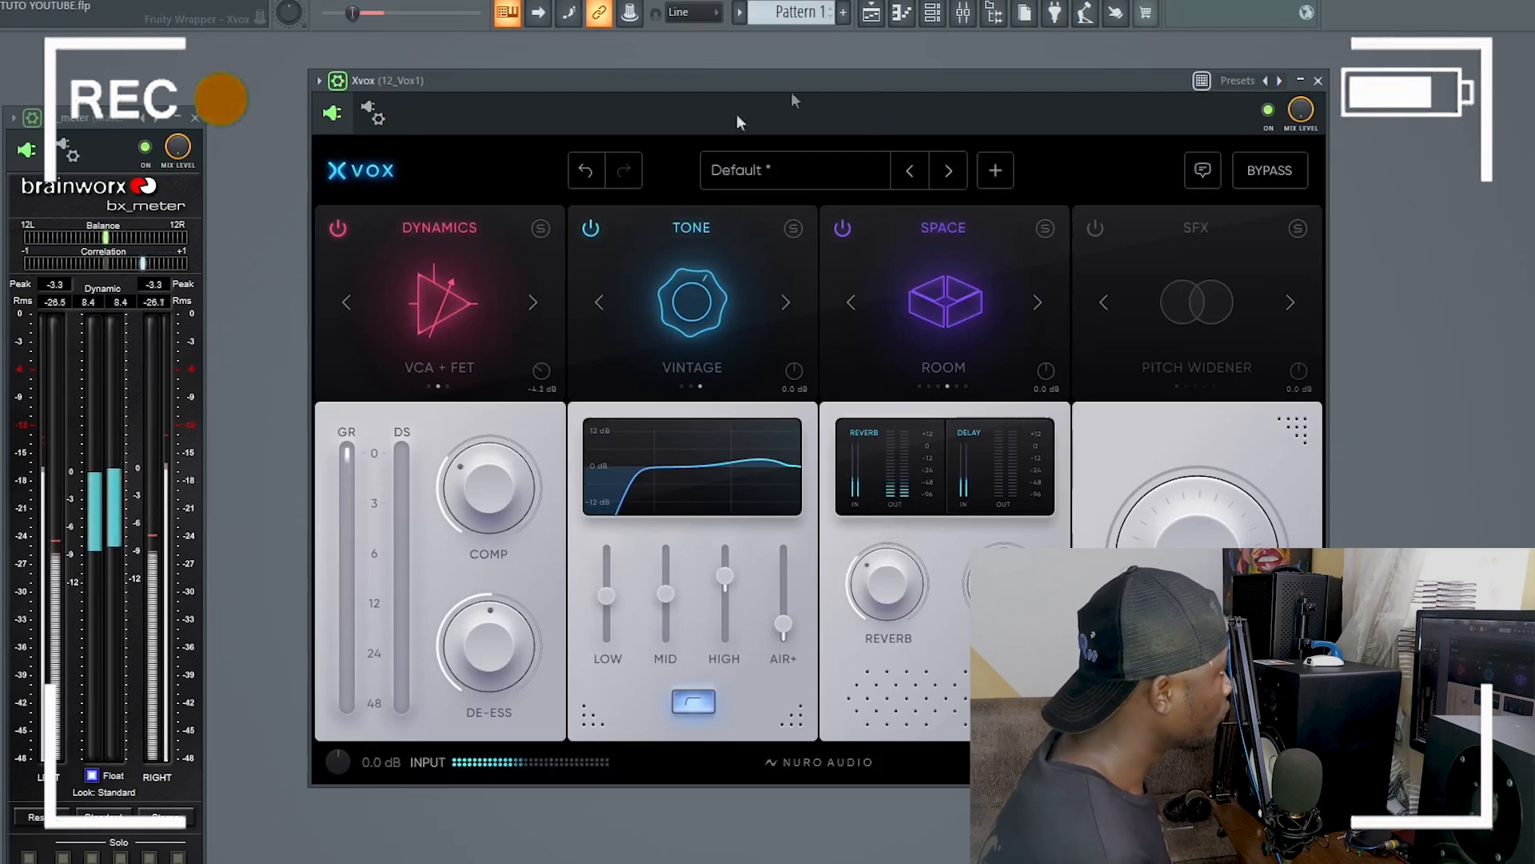
Isolate the Space module by turning off Tone and Dynamics, and raise its reverb to 60%.
left_click(592, 230)
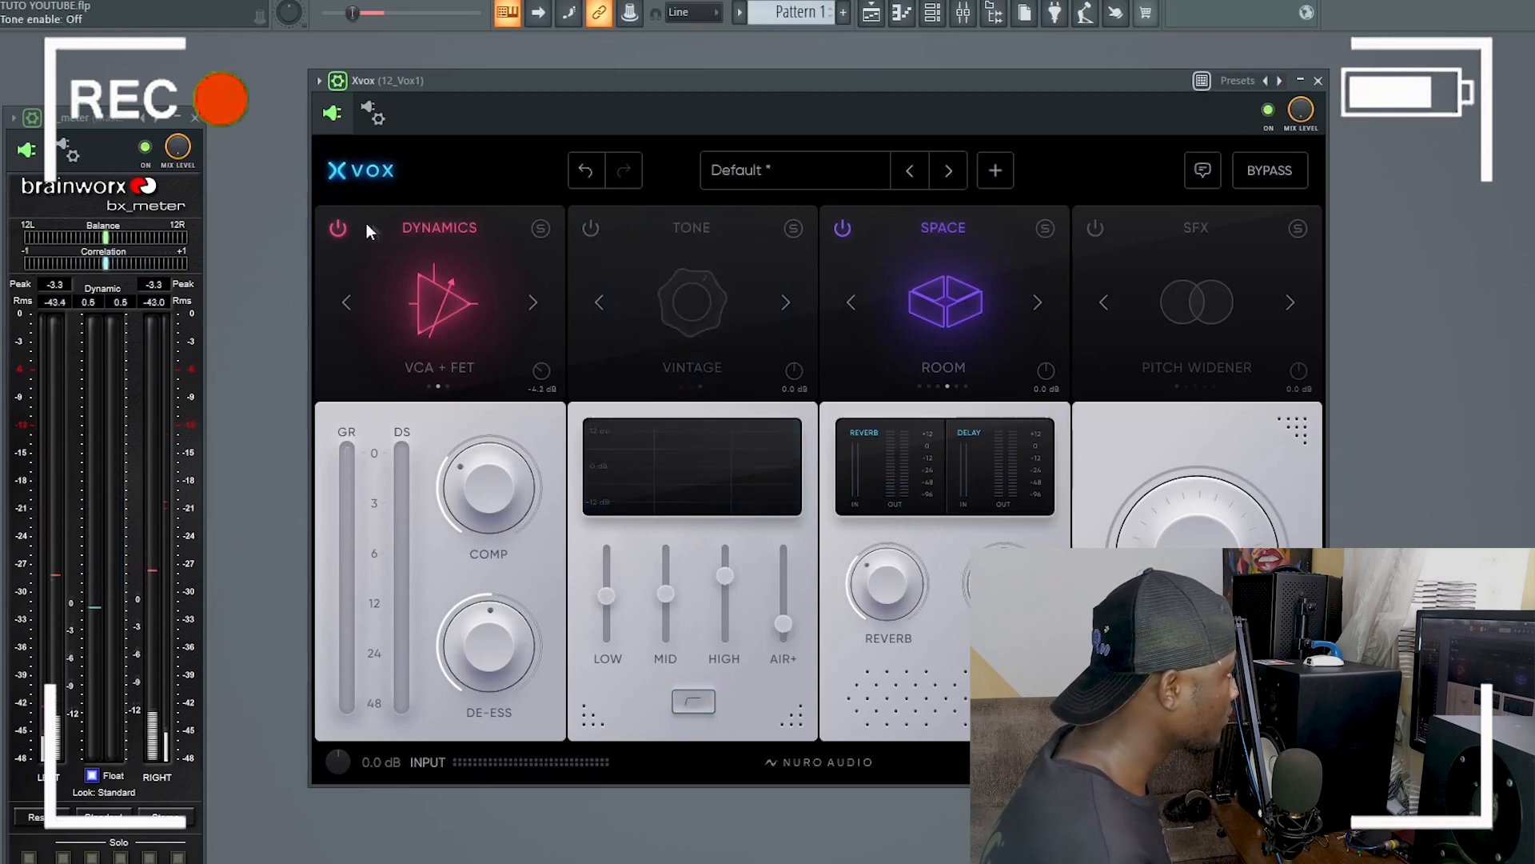
left_click(338, 229)
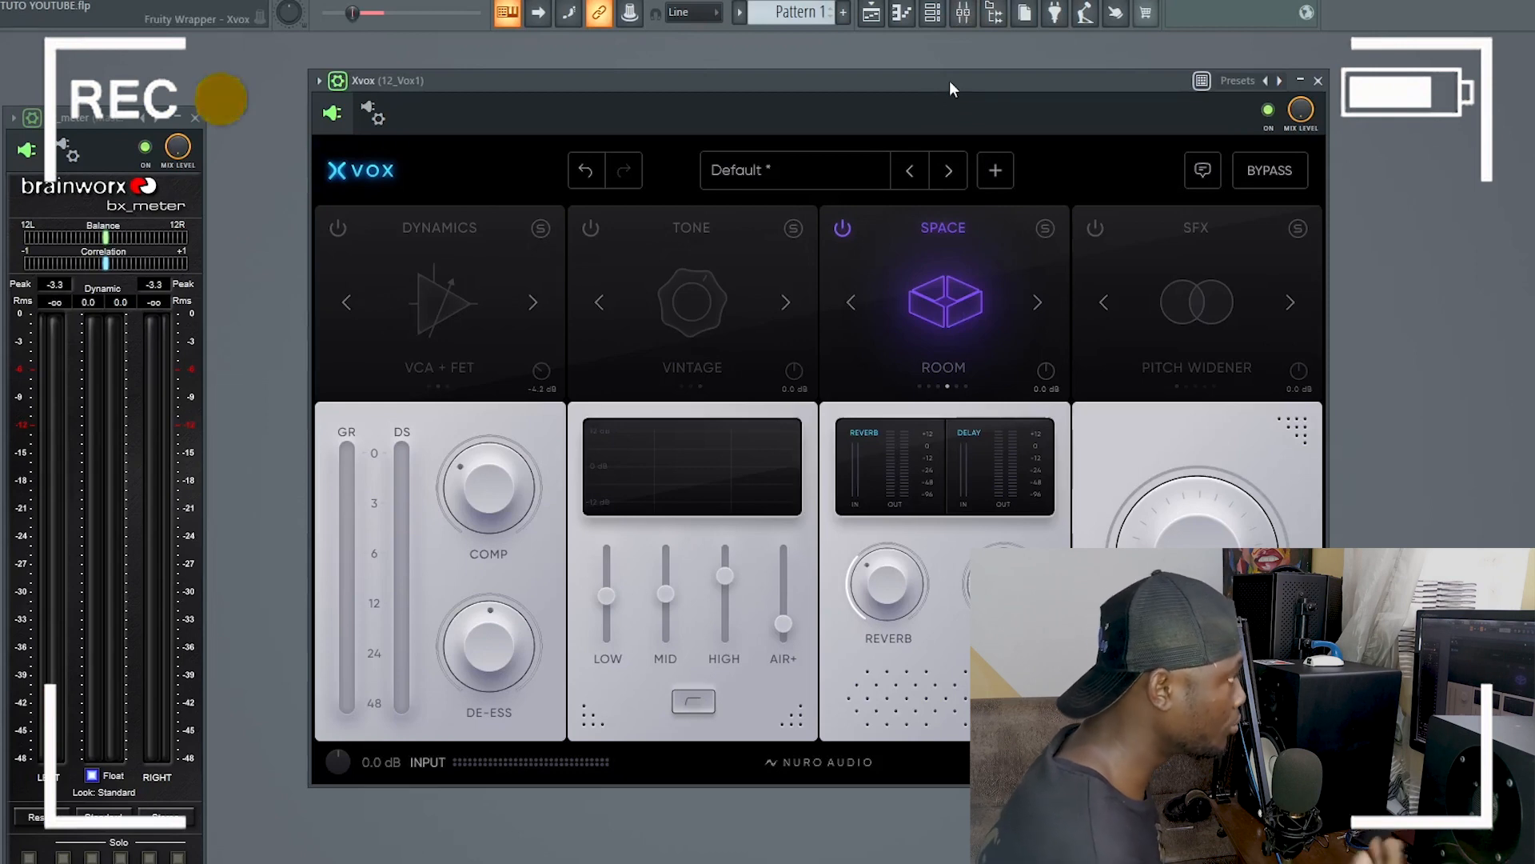
left_click_drag(896, 551, 889, 460)
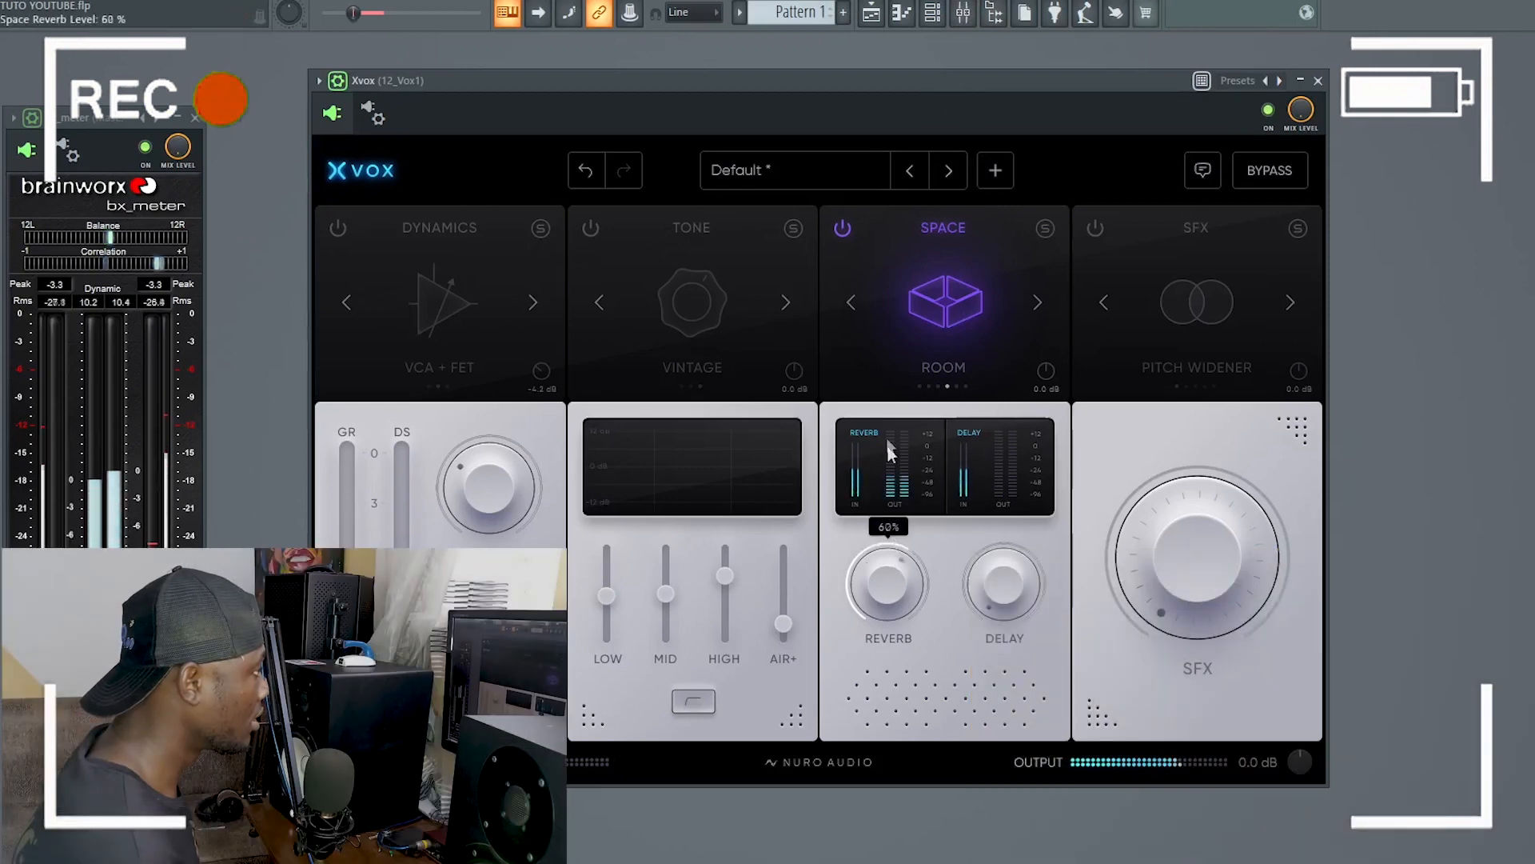
Lower the Space reverb to 18% against the instrumental, and mute the instrumental track in the mixer.
left_click(964, 13)
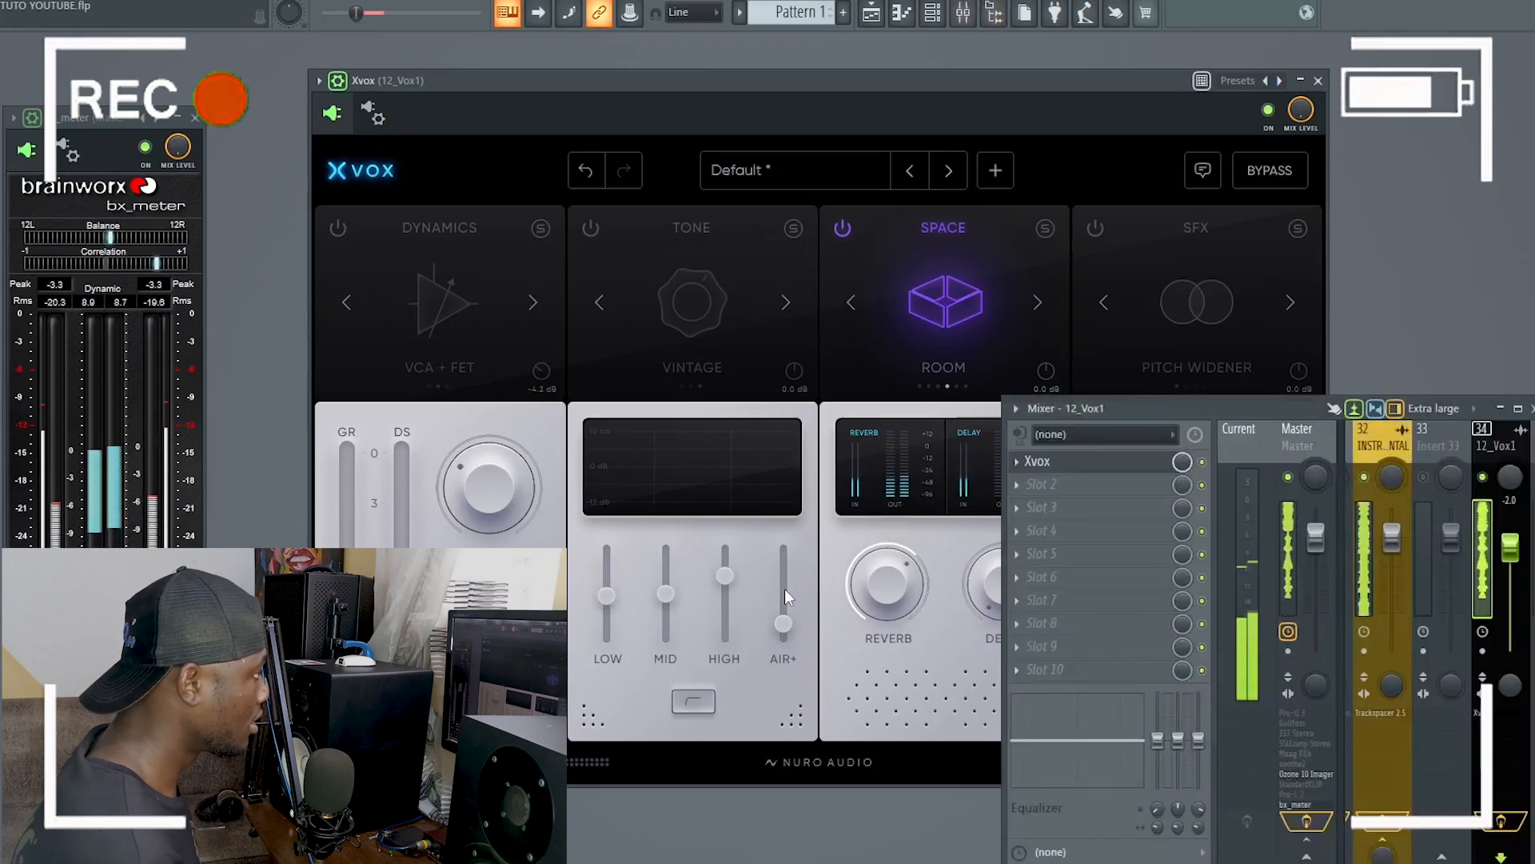
left_click_drag(876, 582, 881, 780)
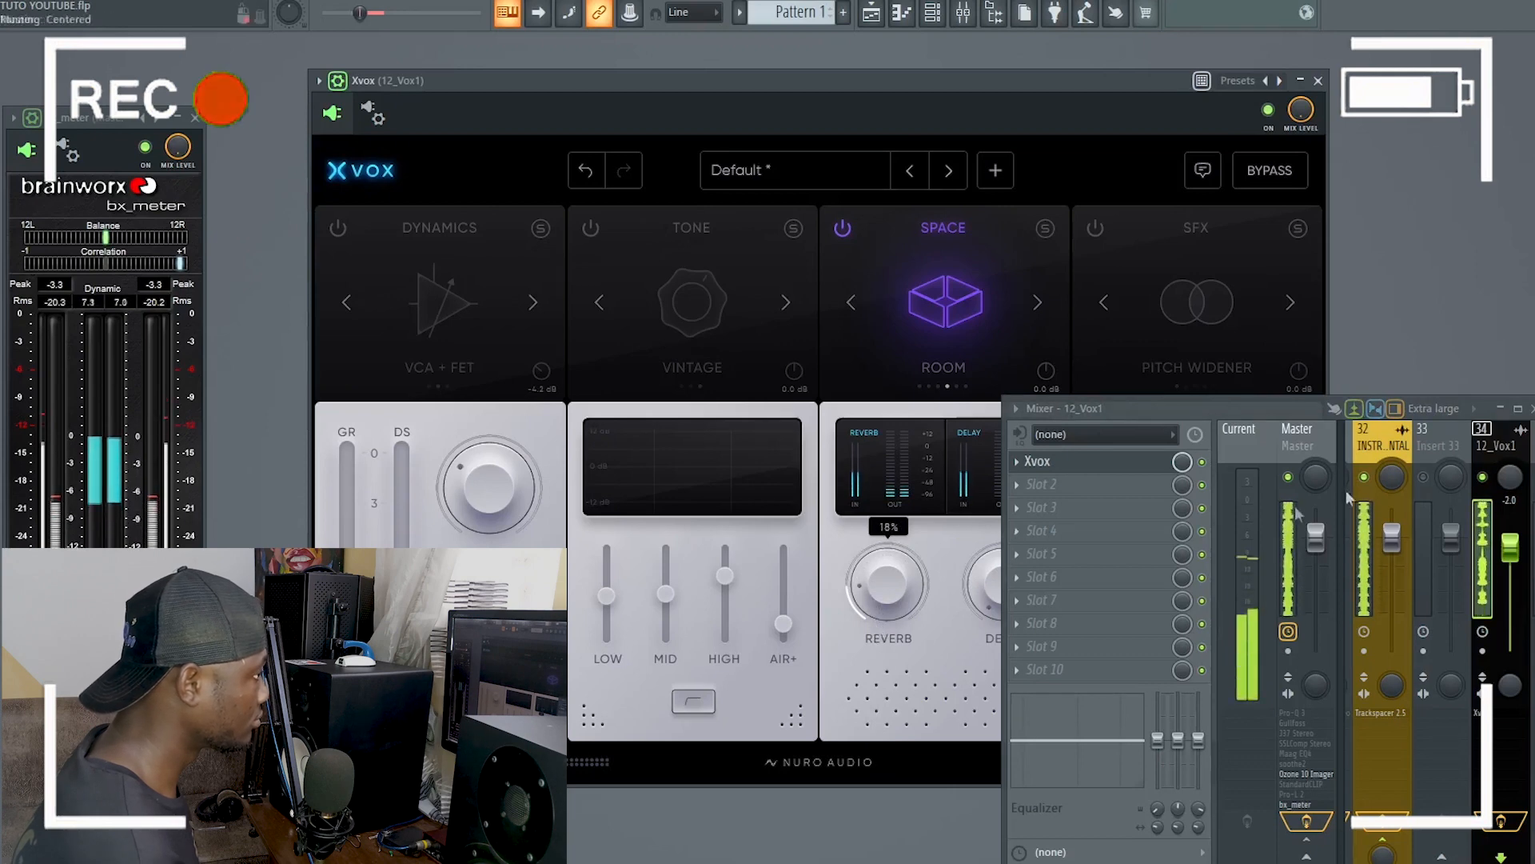
left_click(1367, 478)
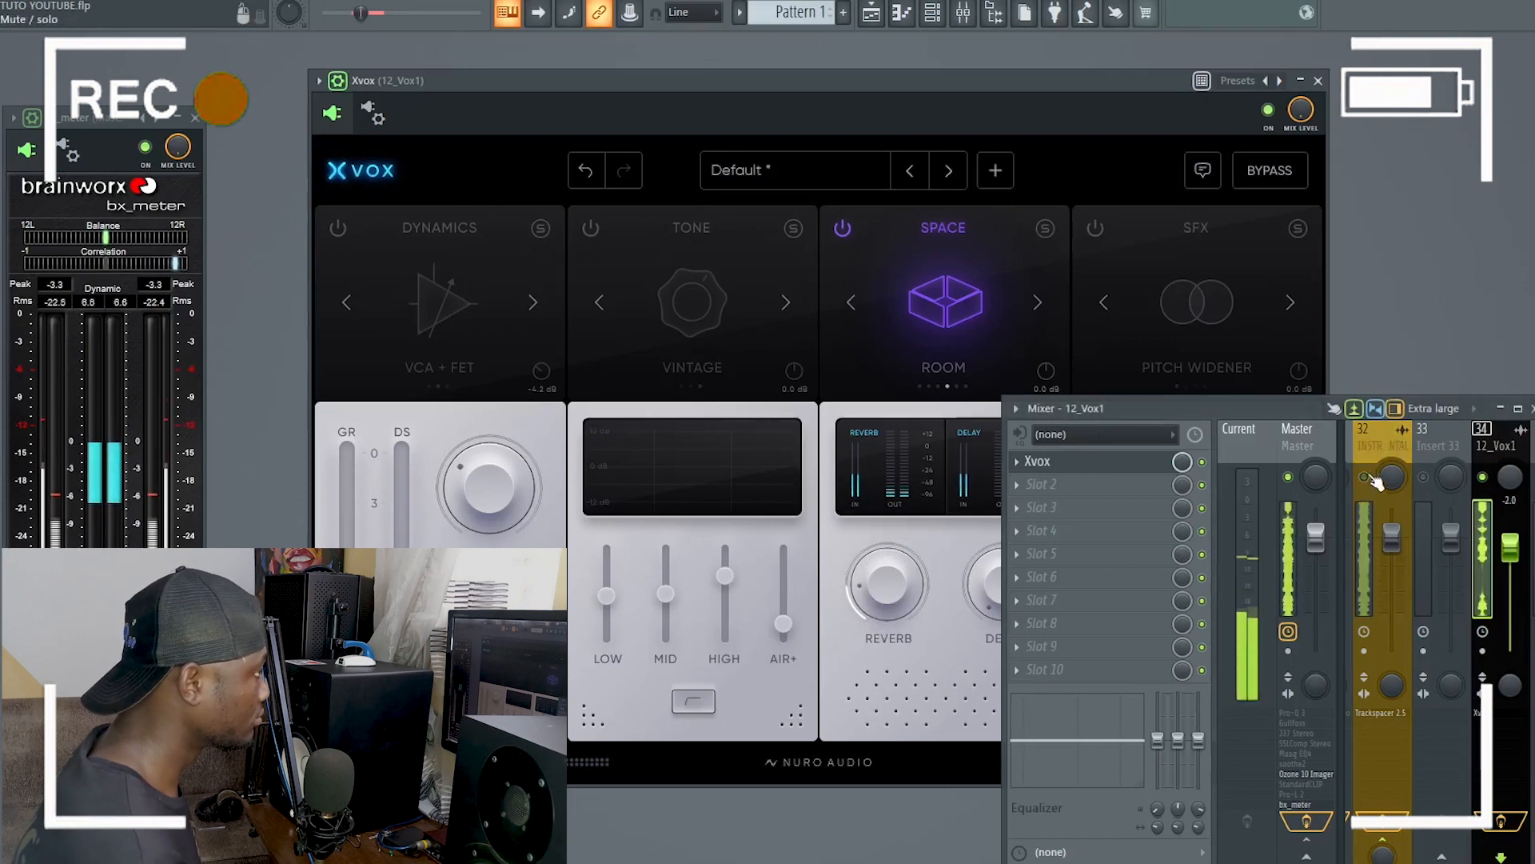
Set the Space delay to about 18%, unmuting the instrumental to judge it, and close the mixer.
left_click_drag(1063, 408, 1075, 630)
left_click_drag(1003, 587, 993, 499)
left_click(1377, 700)
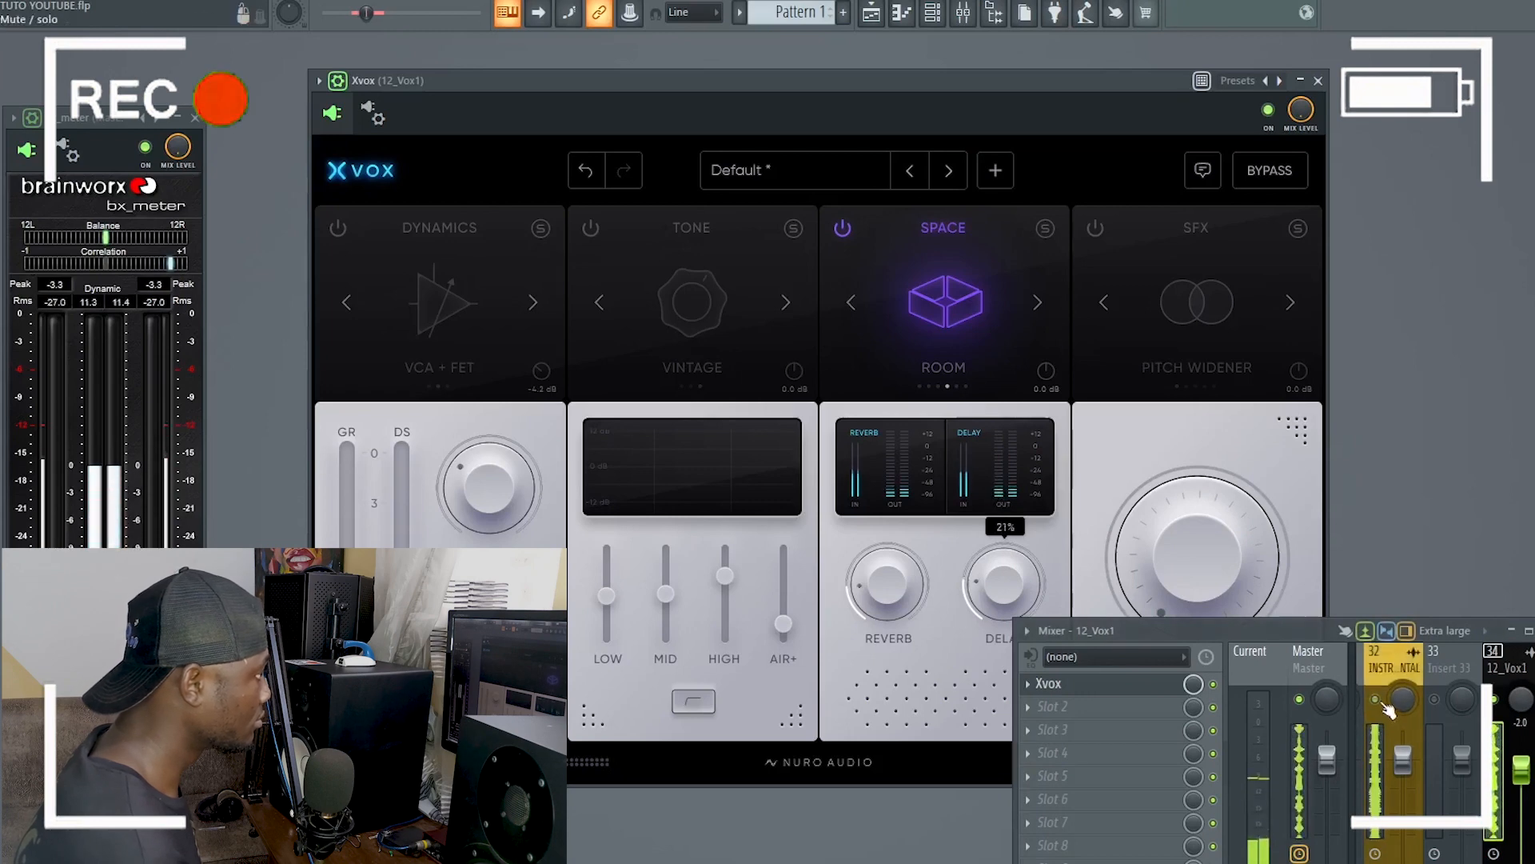
mouse_move(1006, 605)
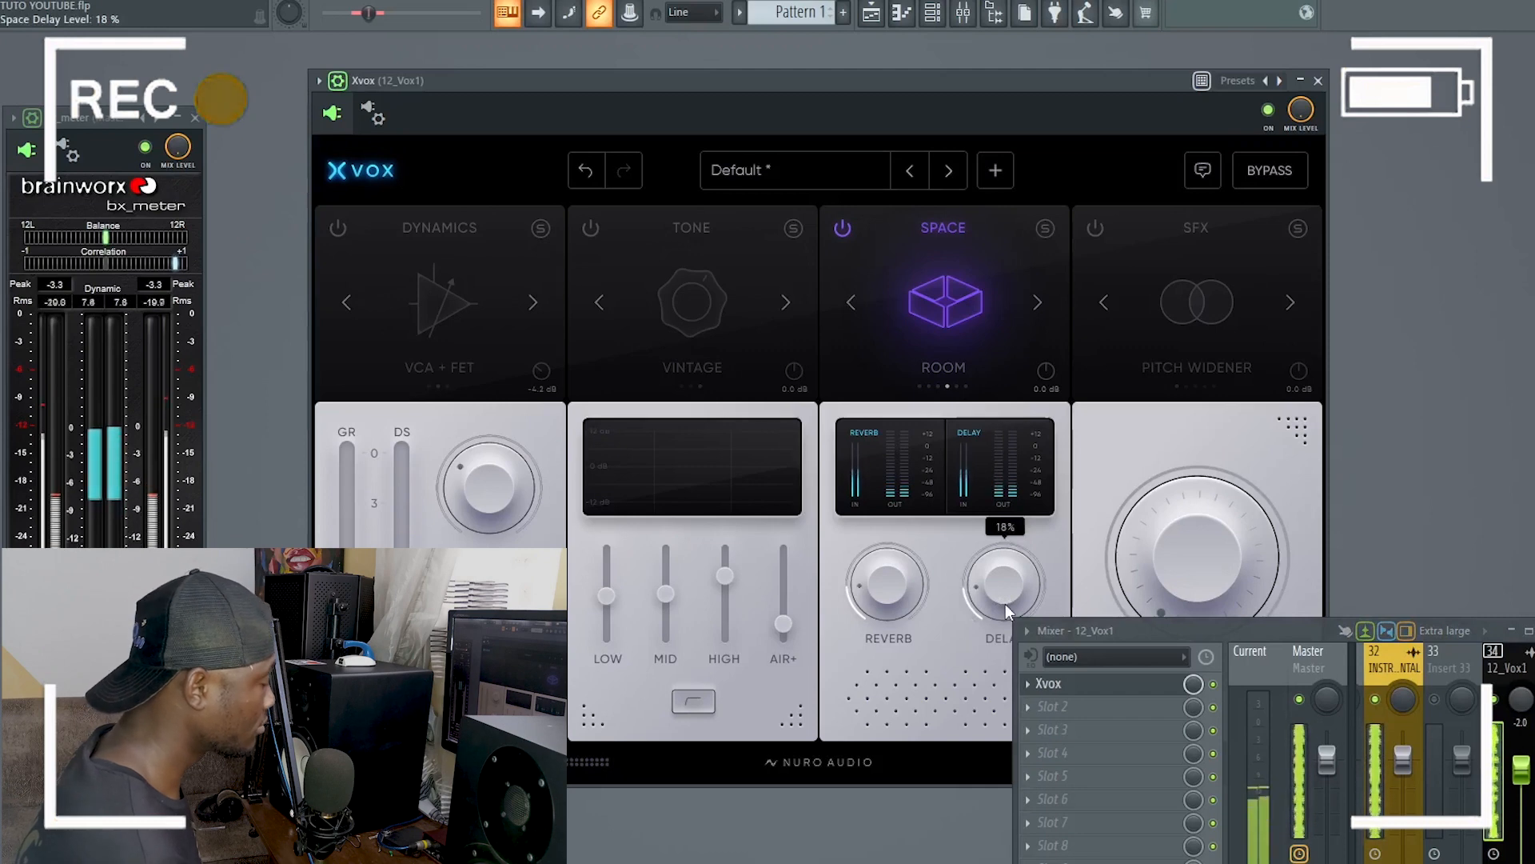
scroll(1006, 604, "down", 1)
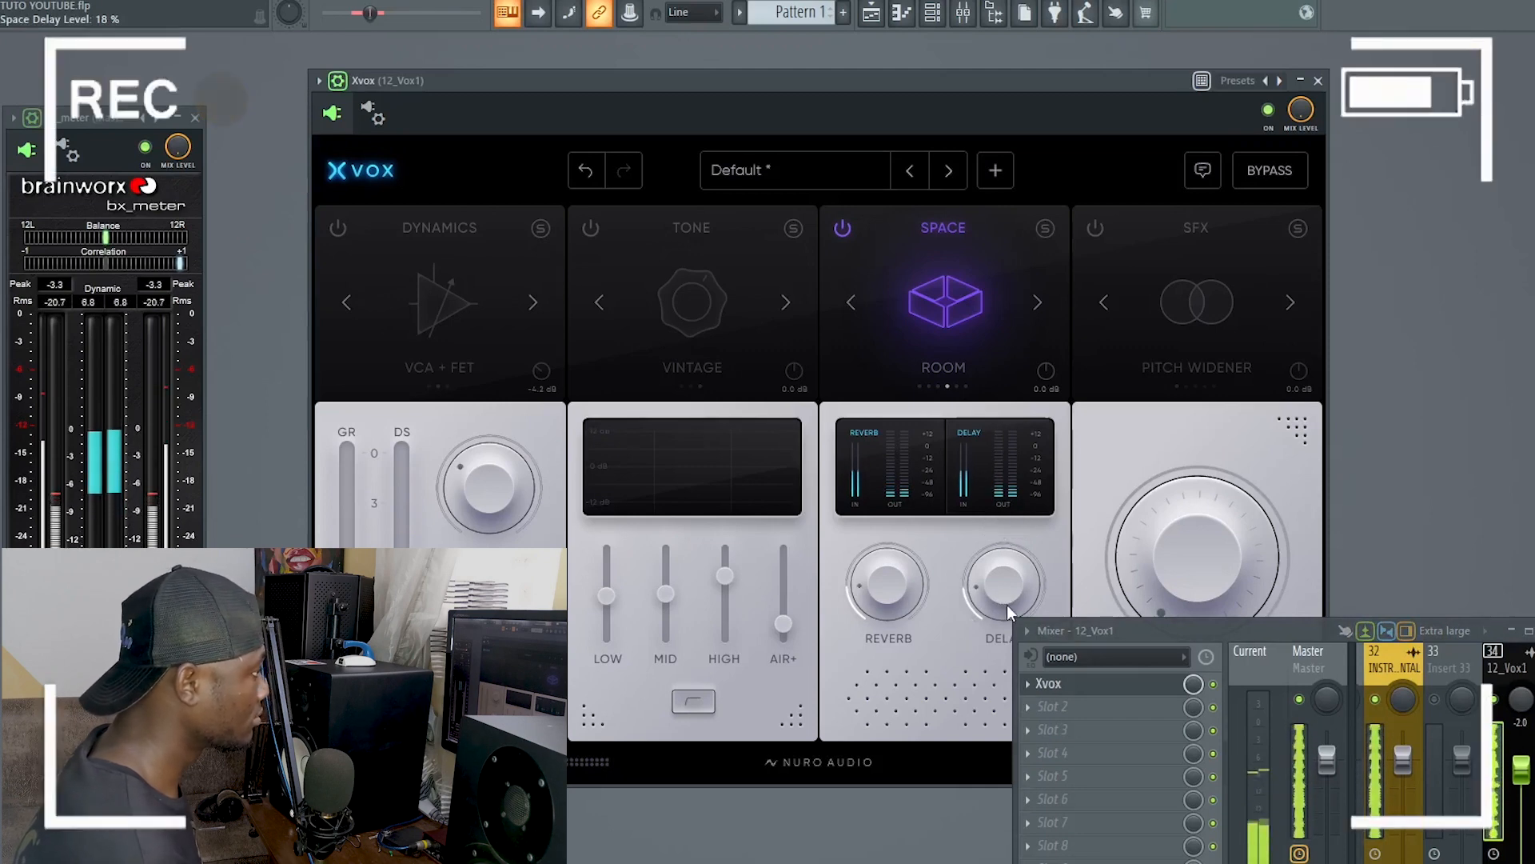
scroll(1001, 590, "down", 1)
left_click_drag(1178, 629, 1141, 391)
left_click(1471, 393)
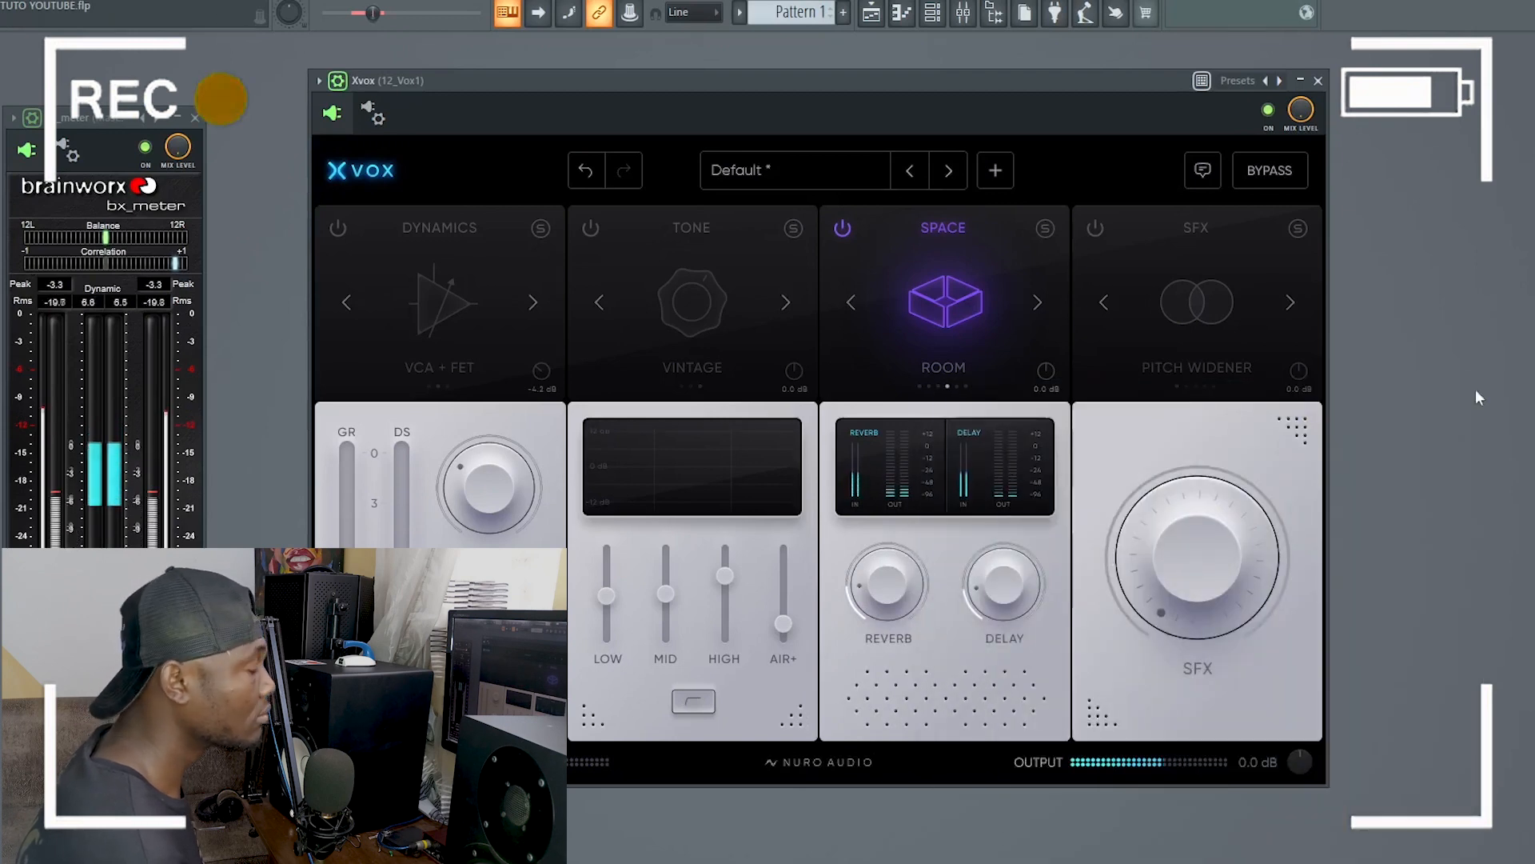
Turn Tone and Dynamics back on, reduce the Space reverb slightly and lower the delay to 12%.
left_click(592, 229)
left_click(341, 230)
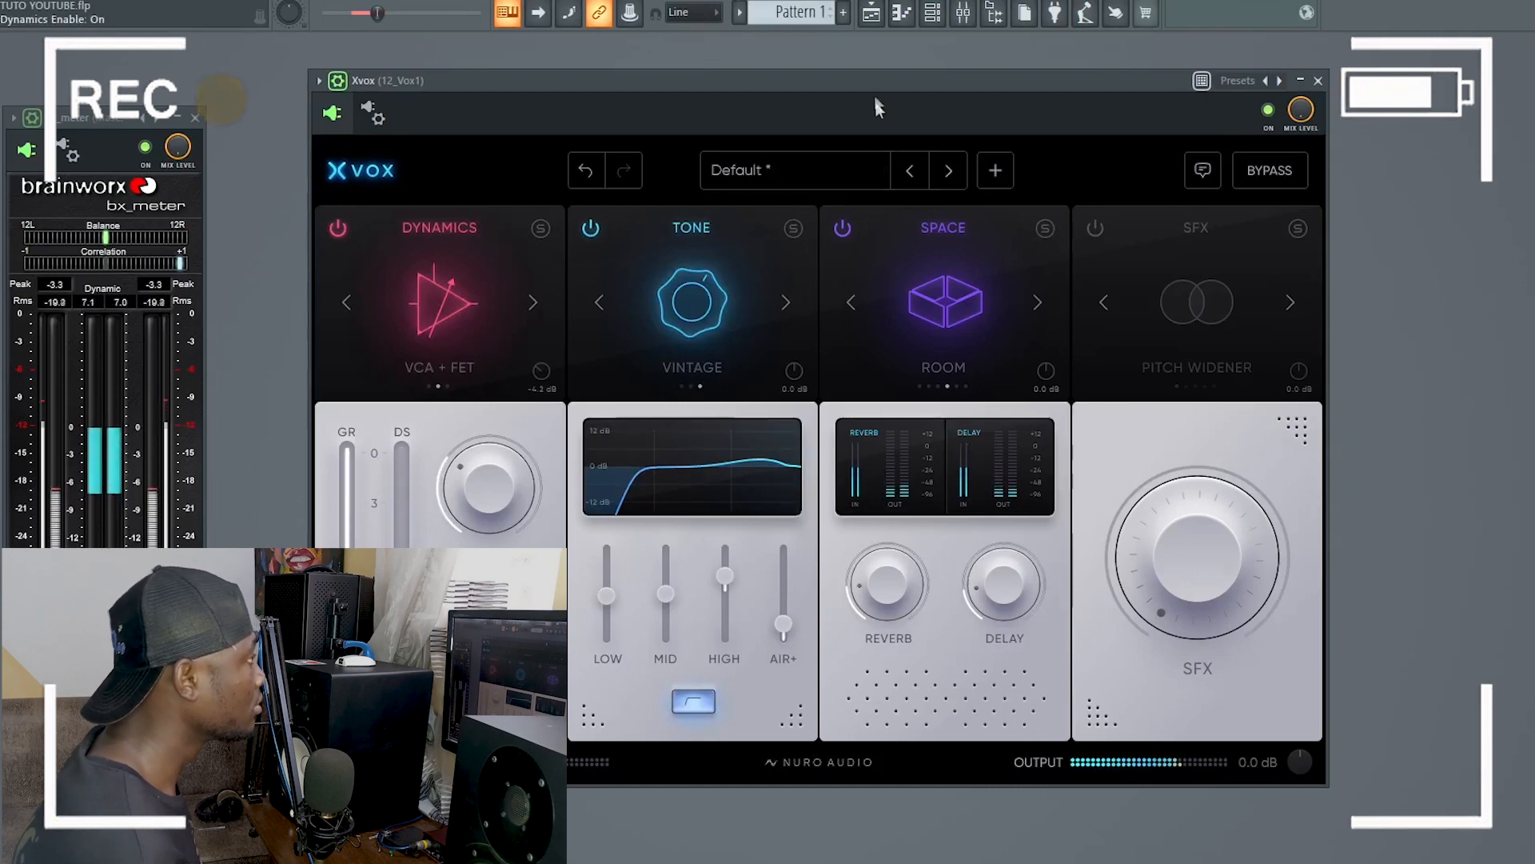
left_click_drag(873, 79, 839, 54)
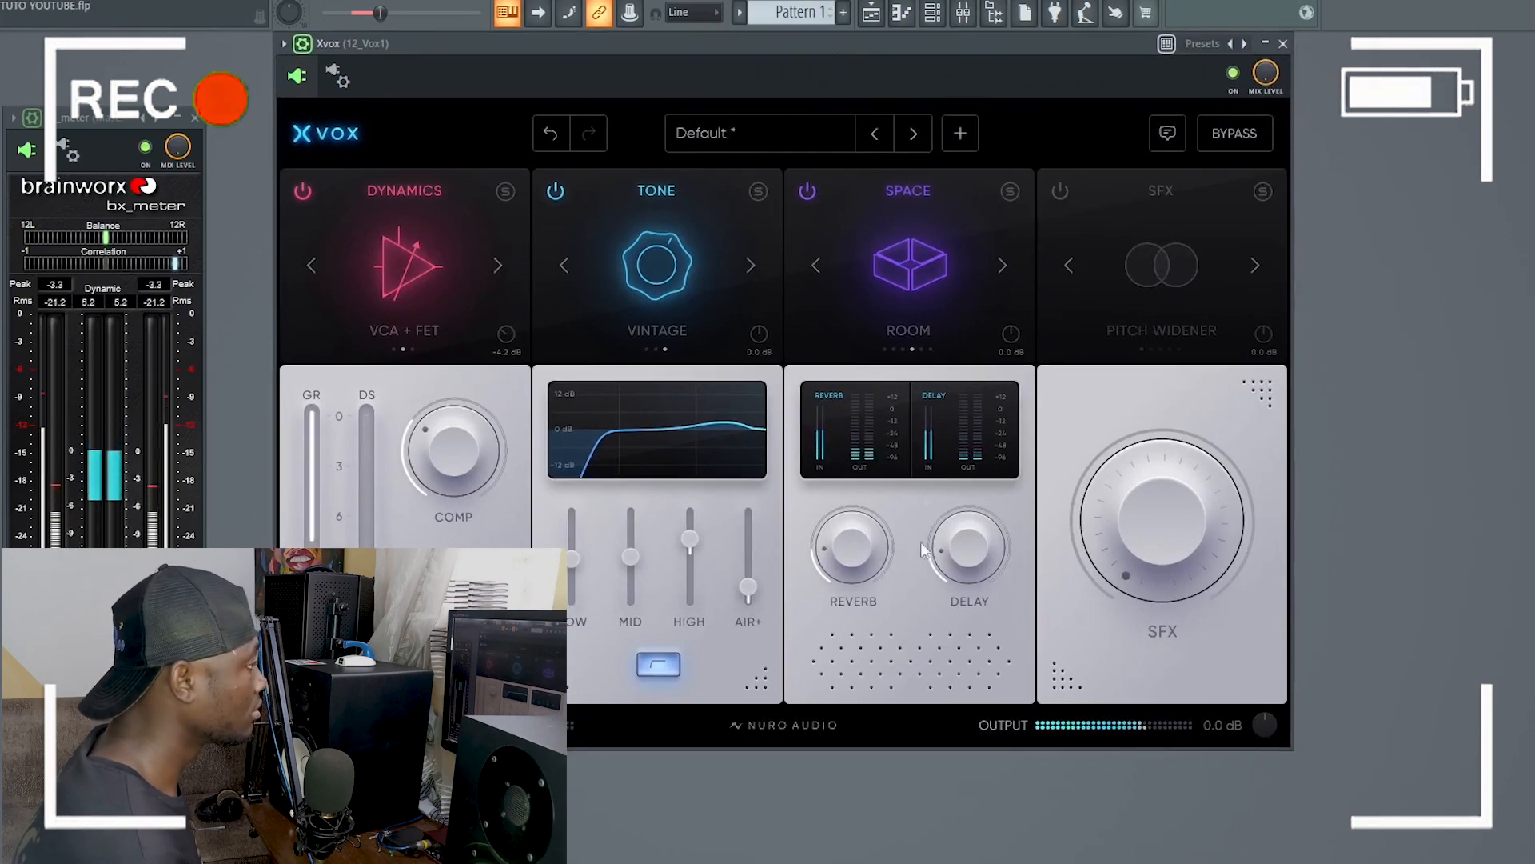
mouse_move(954, 576)
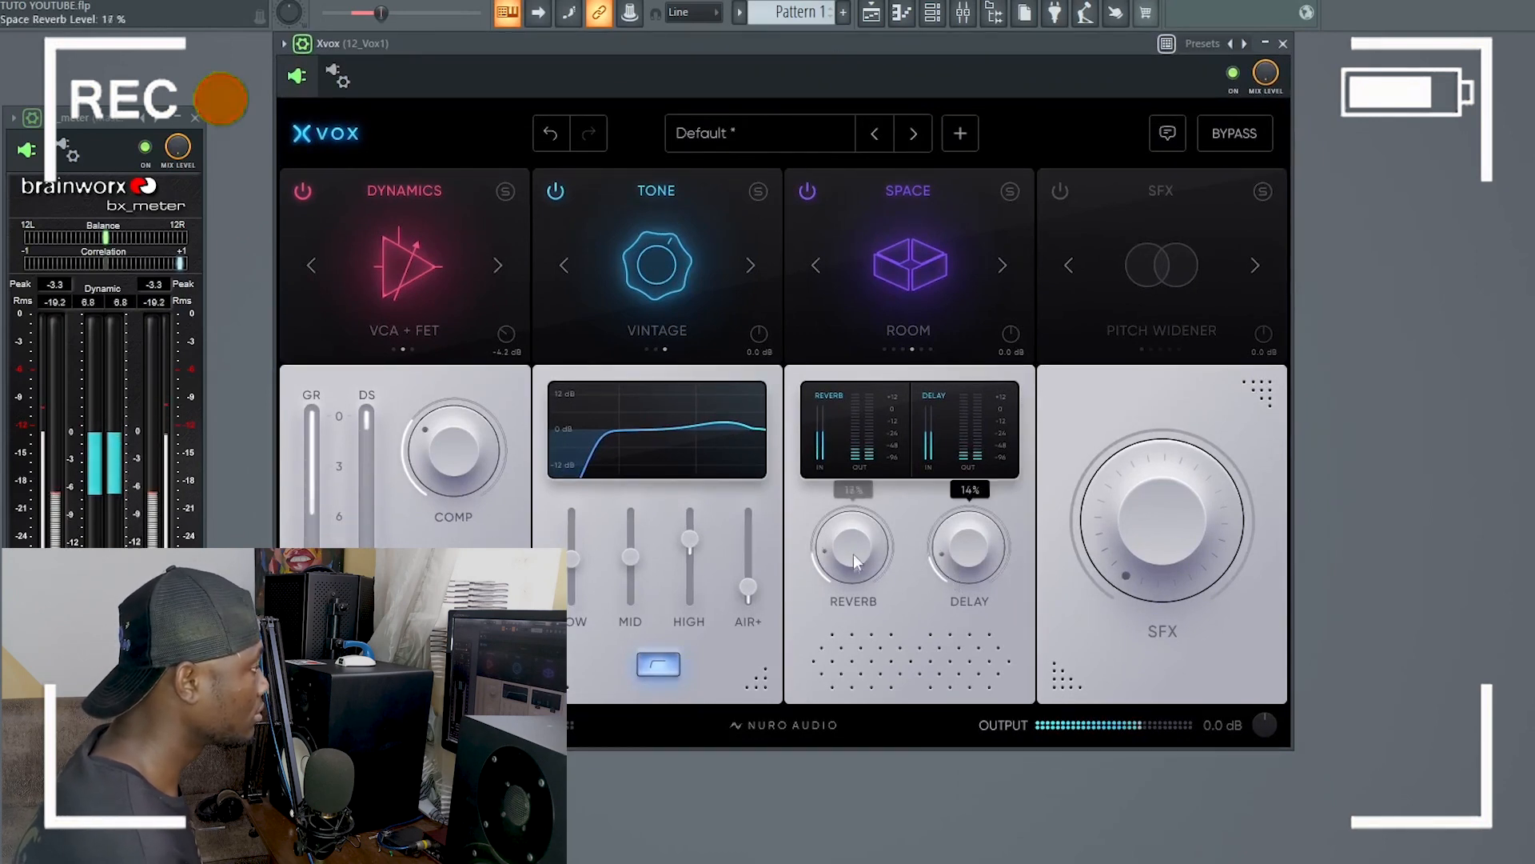
scroll(946, 568, "down", 2)
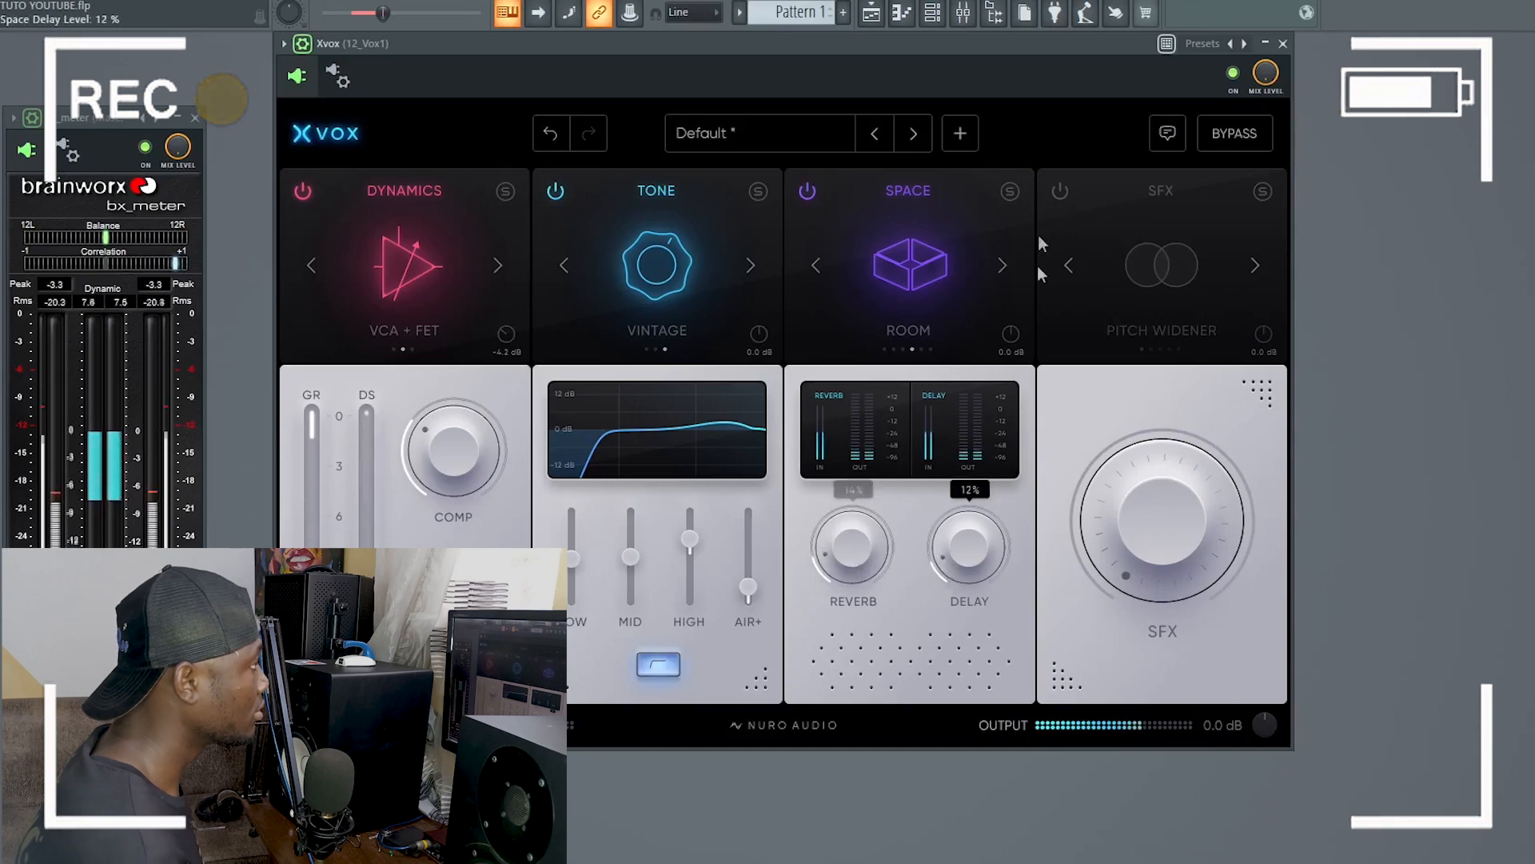
Turn on SFX with Space, Tone and Dynamics switched off, and mute the instrumental track in the mixer.
left_click(1061, 192)
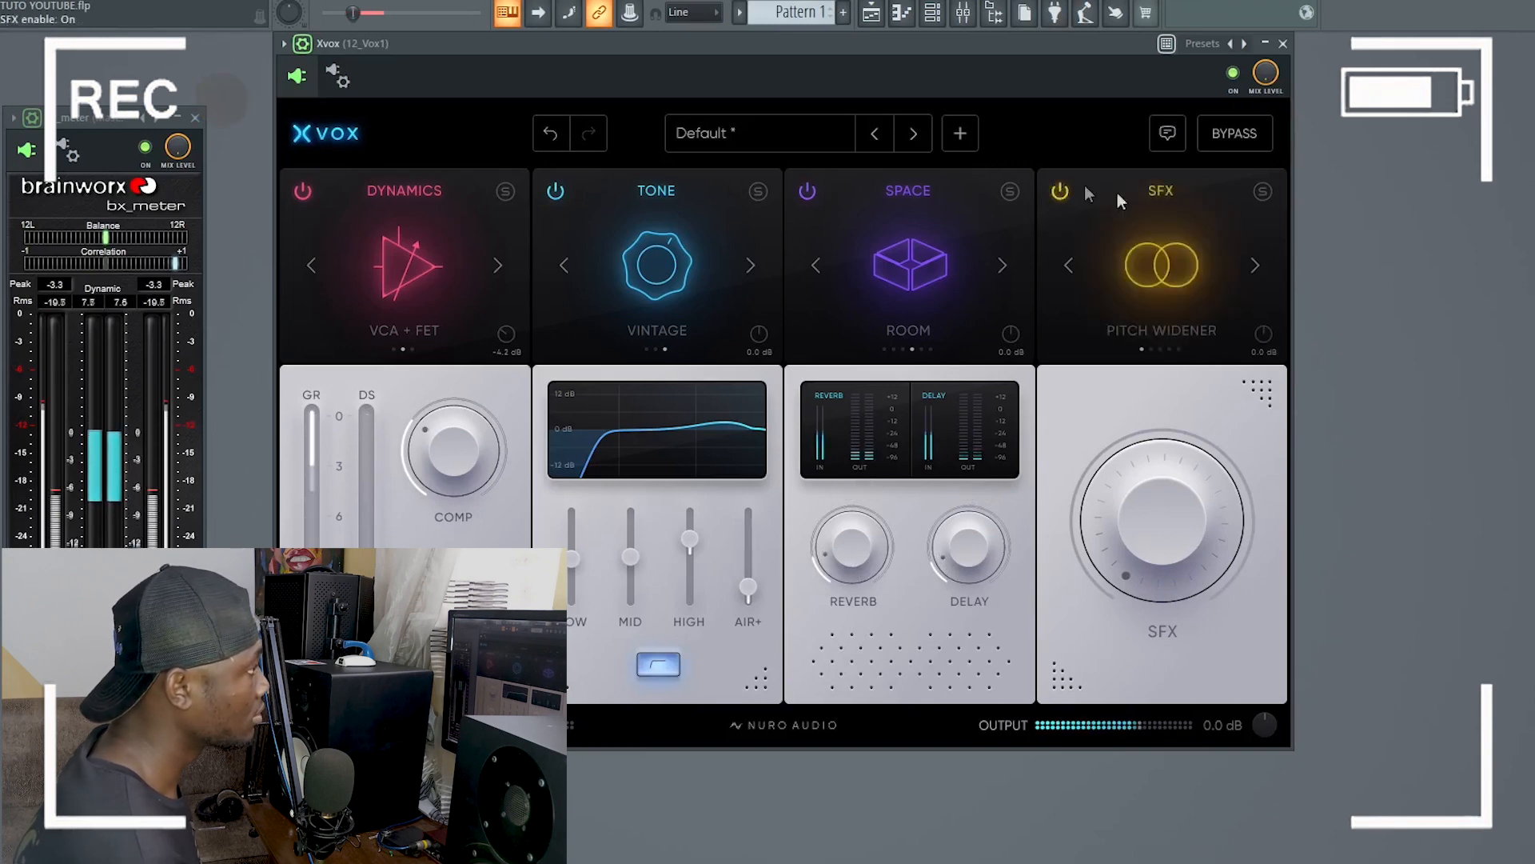
left_click(807, 191)
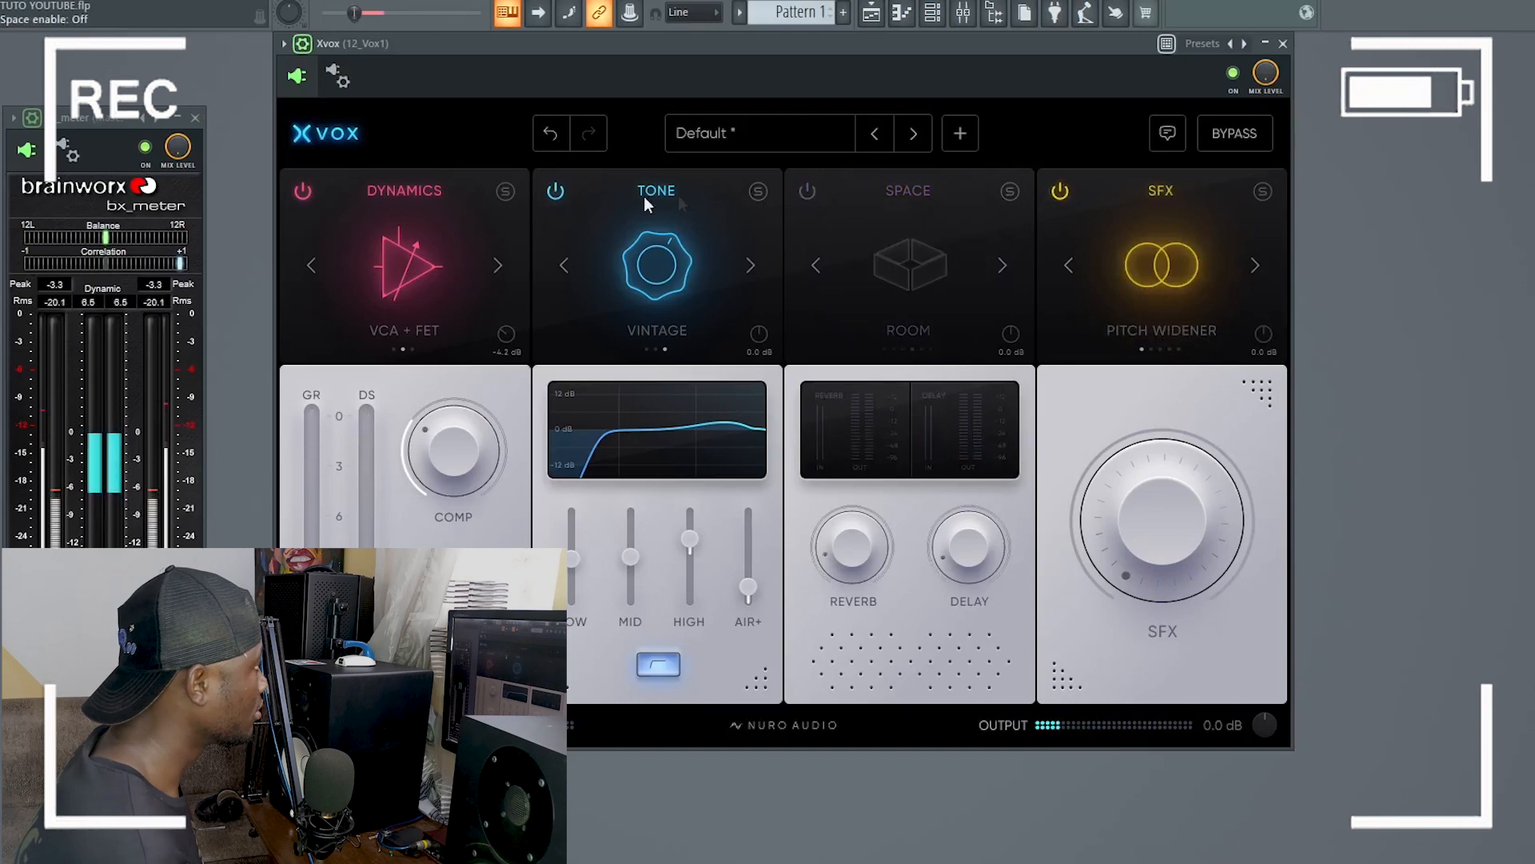
left_click(556, 191)
left_click(303, 191)
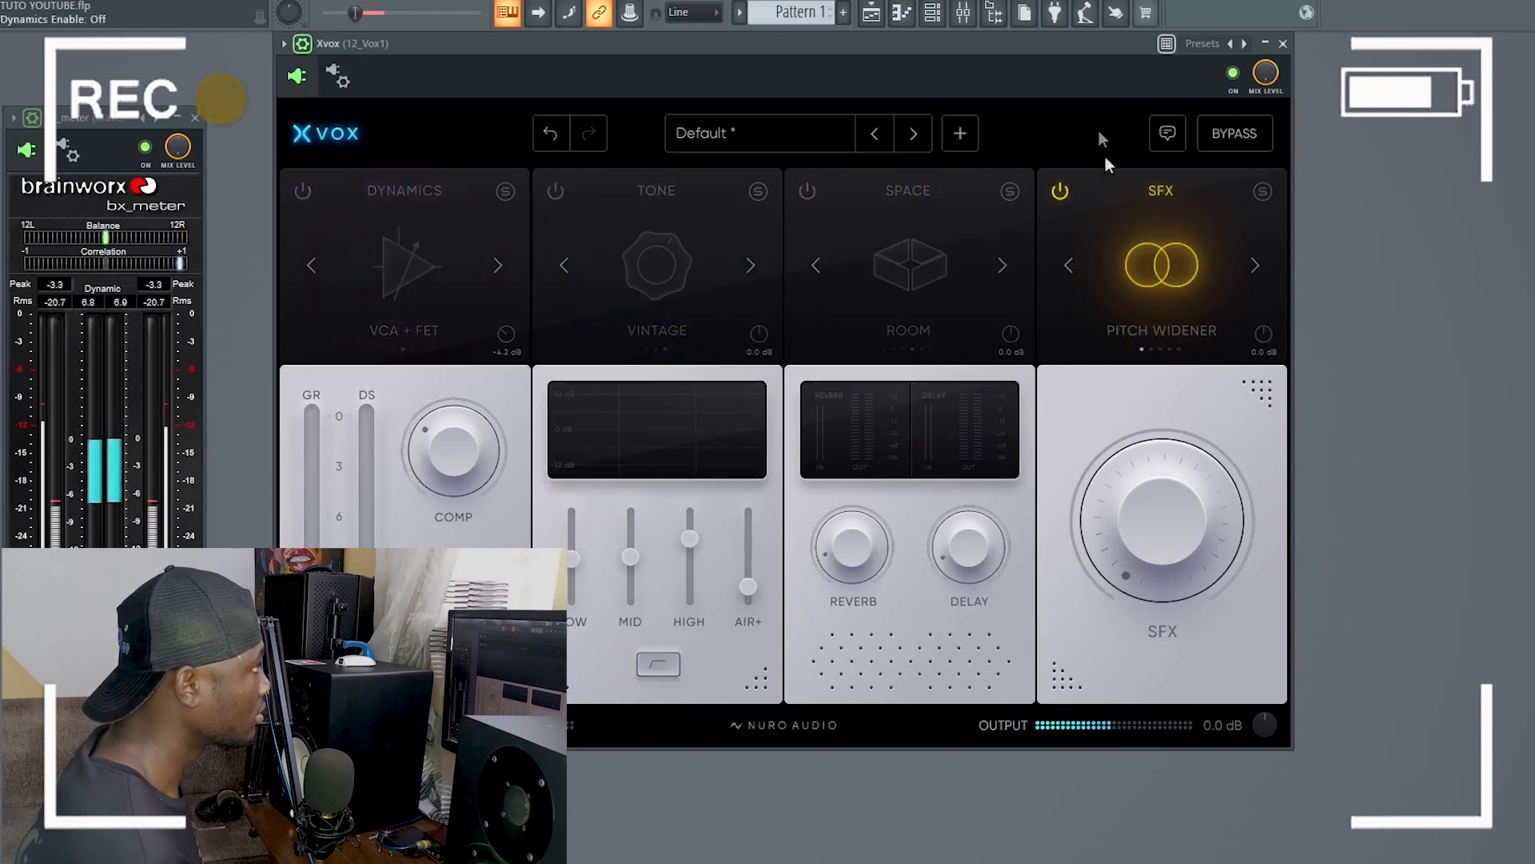
left_click(964, 12)
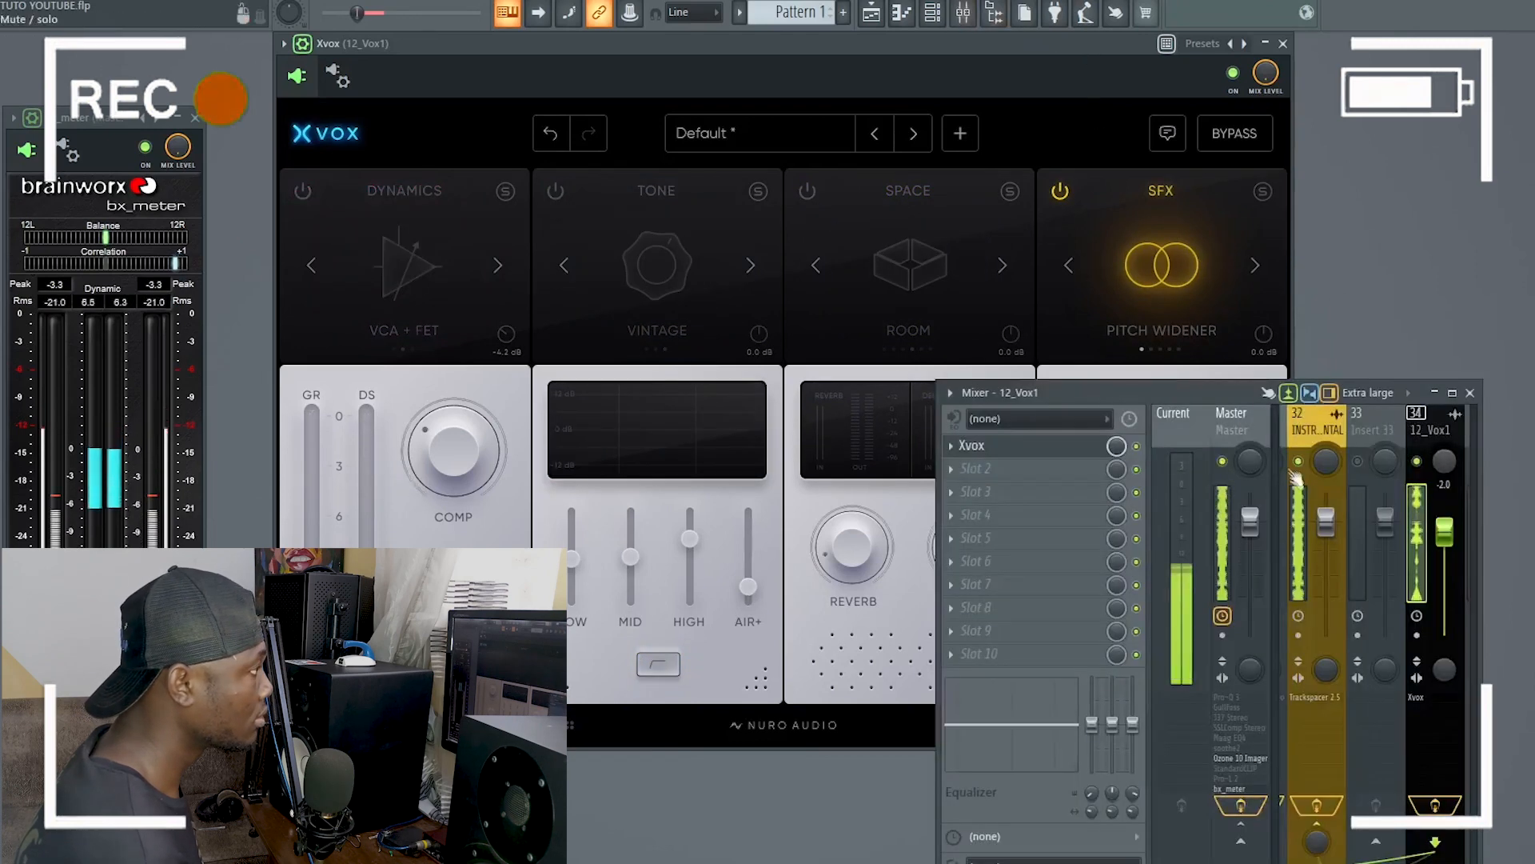
left_click(1469, 394)
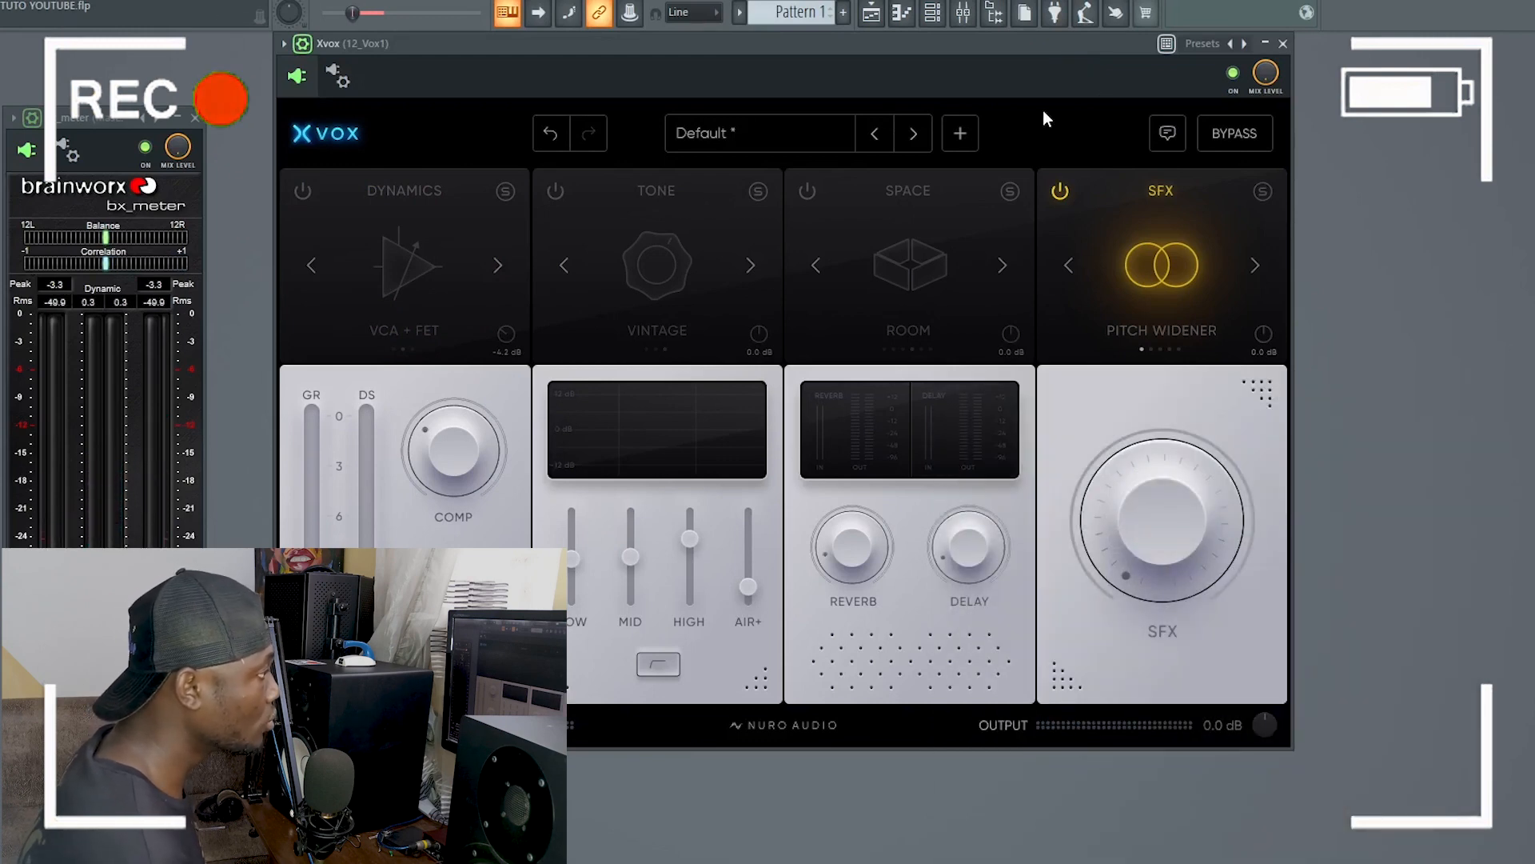
Try the Pitch Widener at 100% with a -6.9 dB trim, reset the trim and set the SFX amount to 22%.
left_click_drag(1168, 497, 1165, 98)
left_click_drag(1145, 496, 1163, 395)
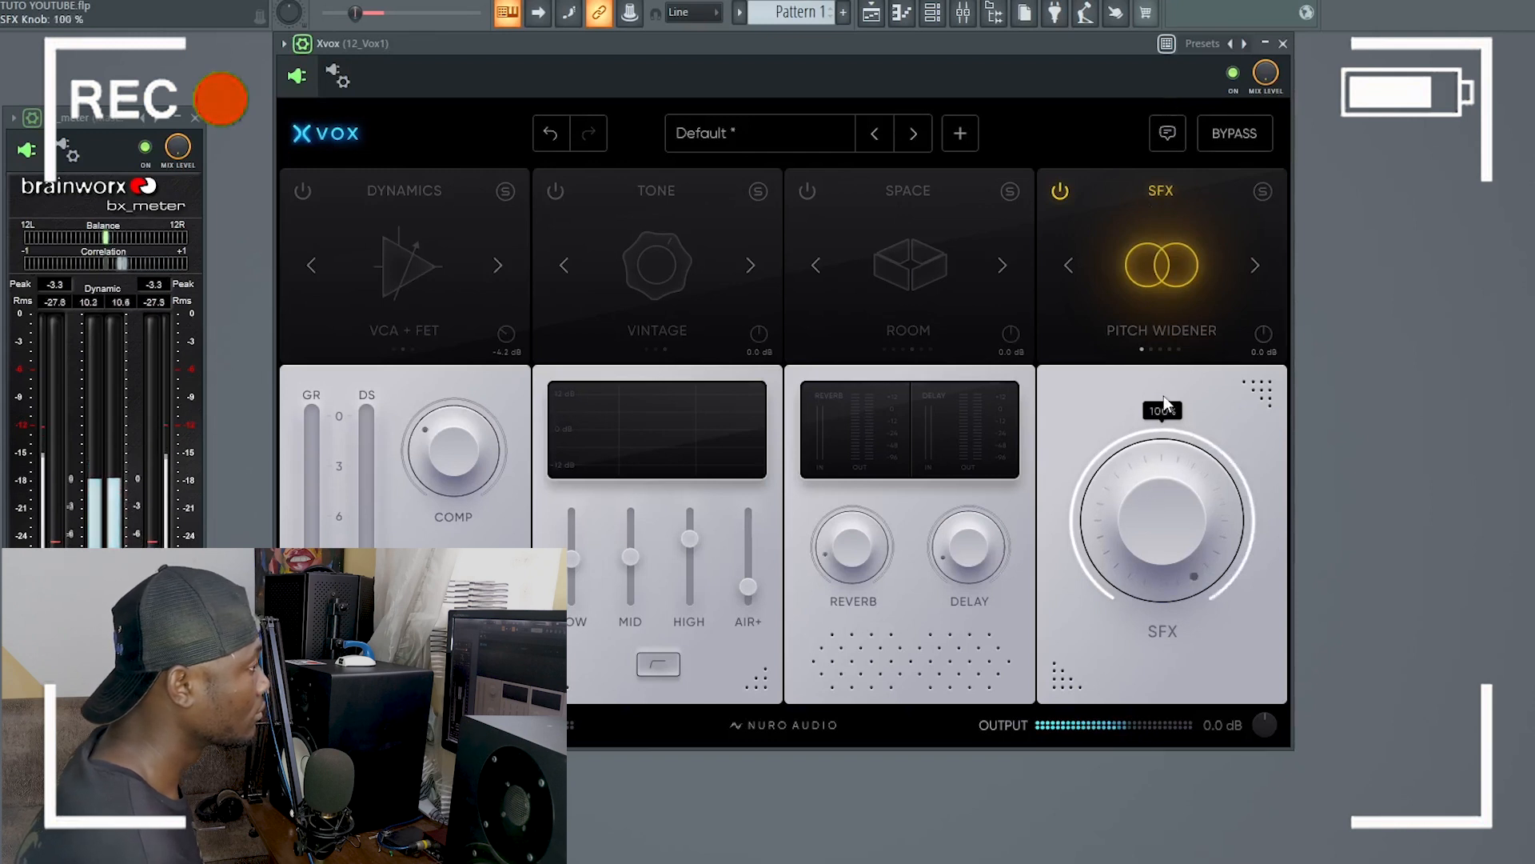
left_click_drag(1263, 333, 1258, 451)
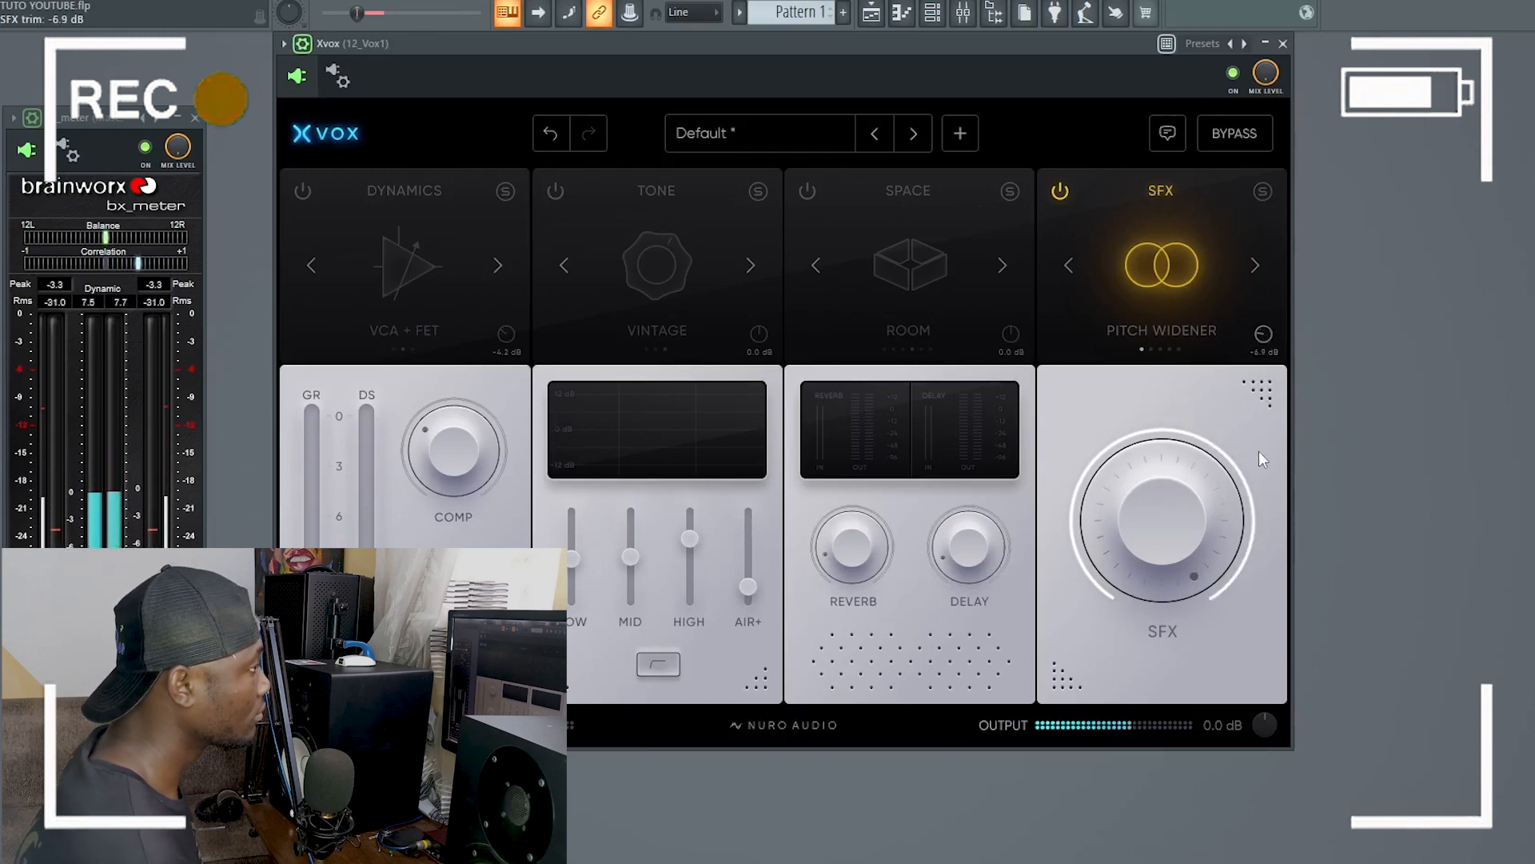
double_click(1263, 333)
left_click_drag(1163, 512, 1171, 807)
left_click_drag(1172, 526, 1174, 477)
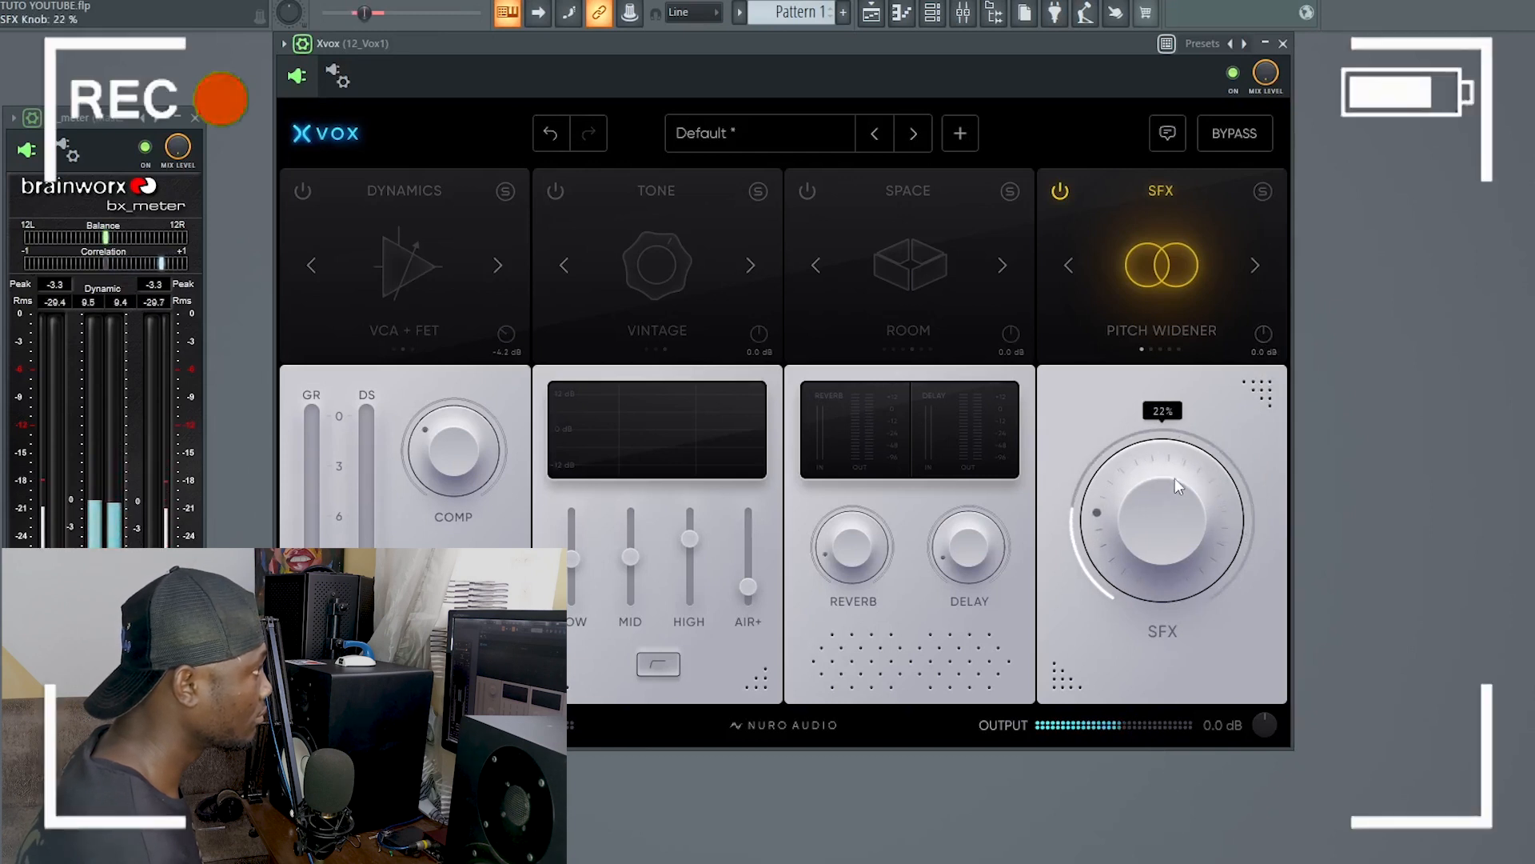
Turn the Space, Tone and Dynamics modules back on alongside SFX.
left_click(807, 191)
left_click(555, 191)
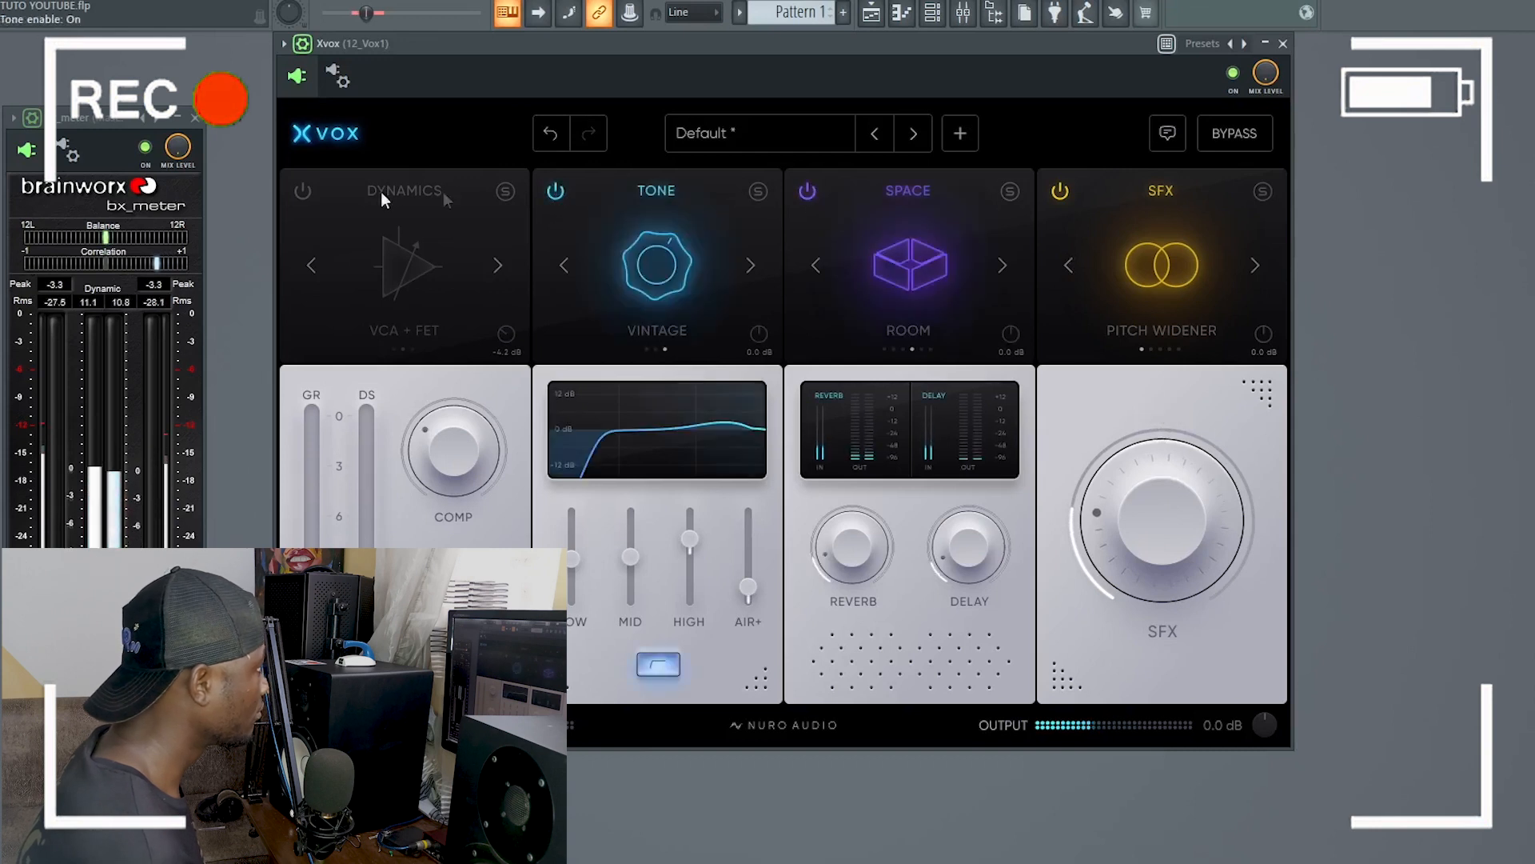
left_click(302, 191)
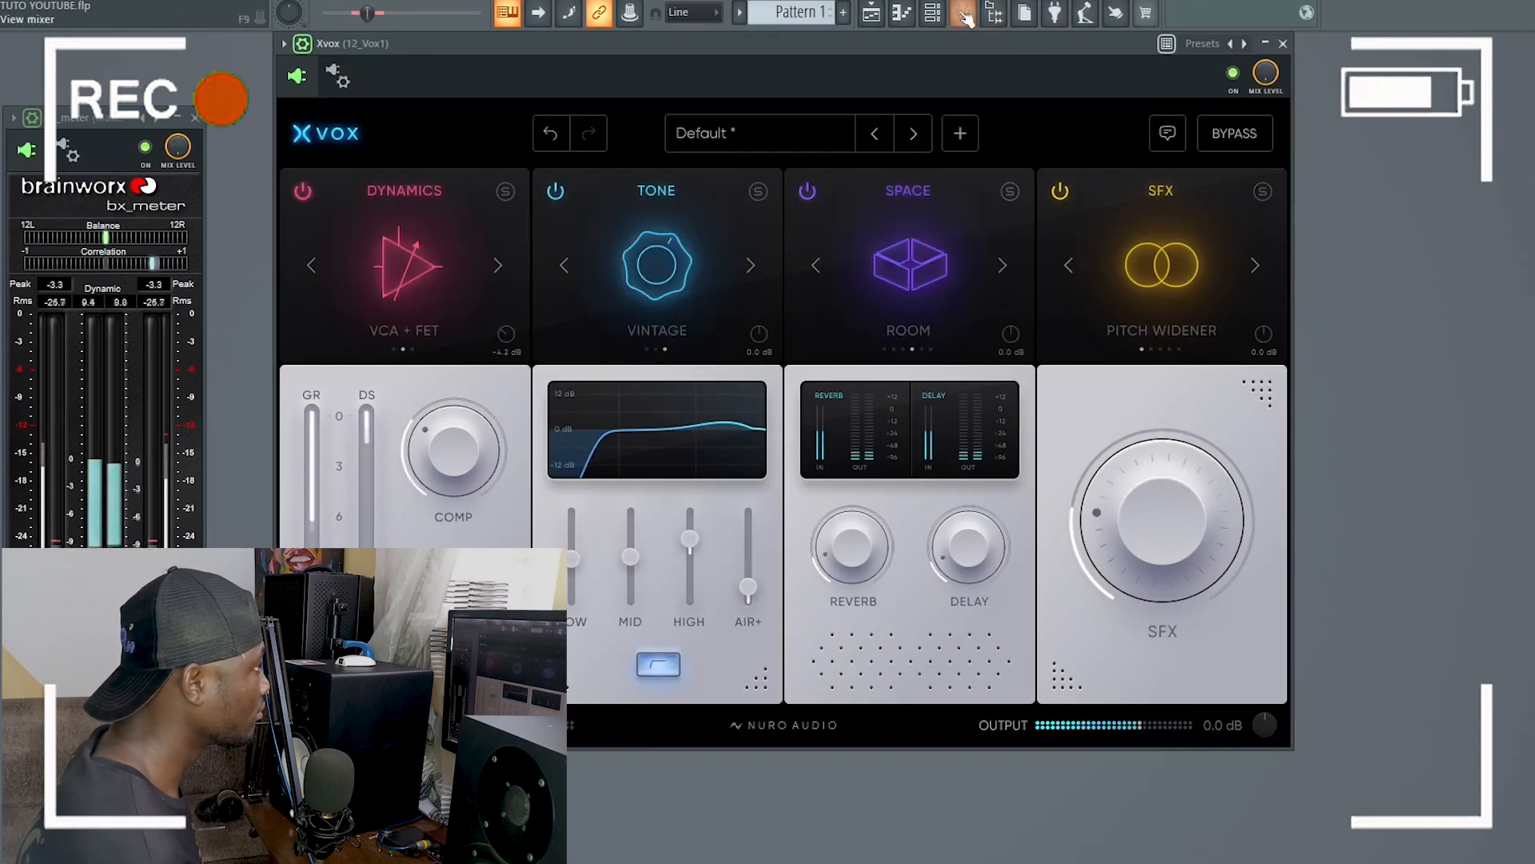
Set the SFX amount to 11% and try the Chorus mode before returning to Pitch Widener.
left_click_drag(1100, 524, 1108, 576)
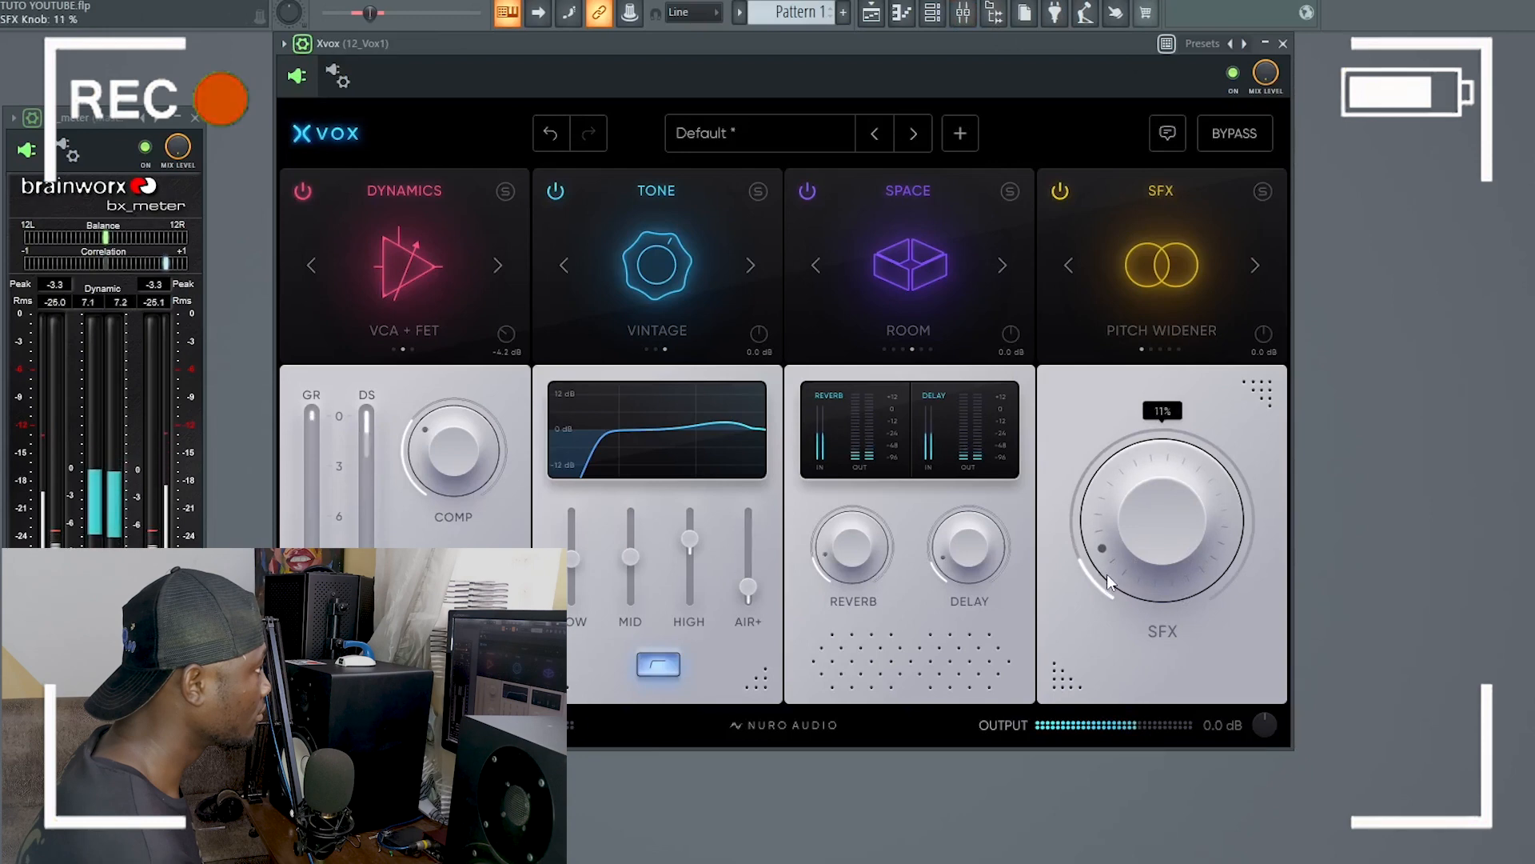
left_click(1263, 271)
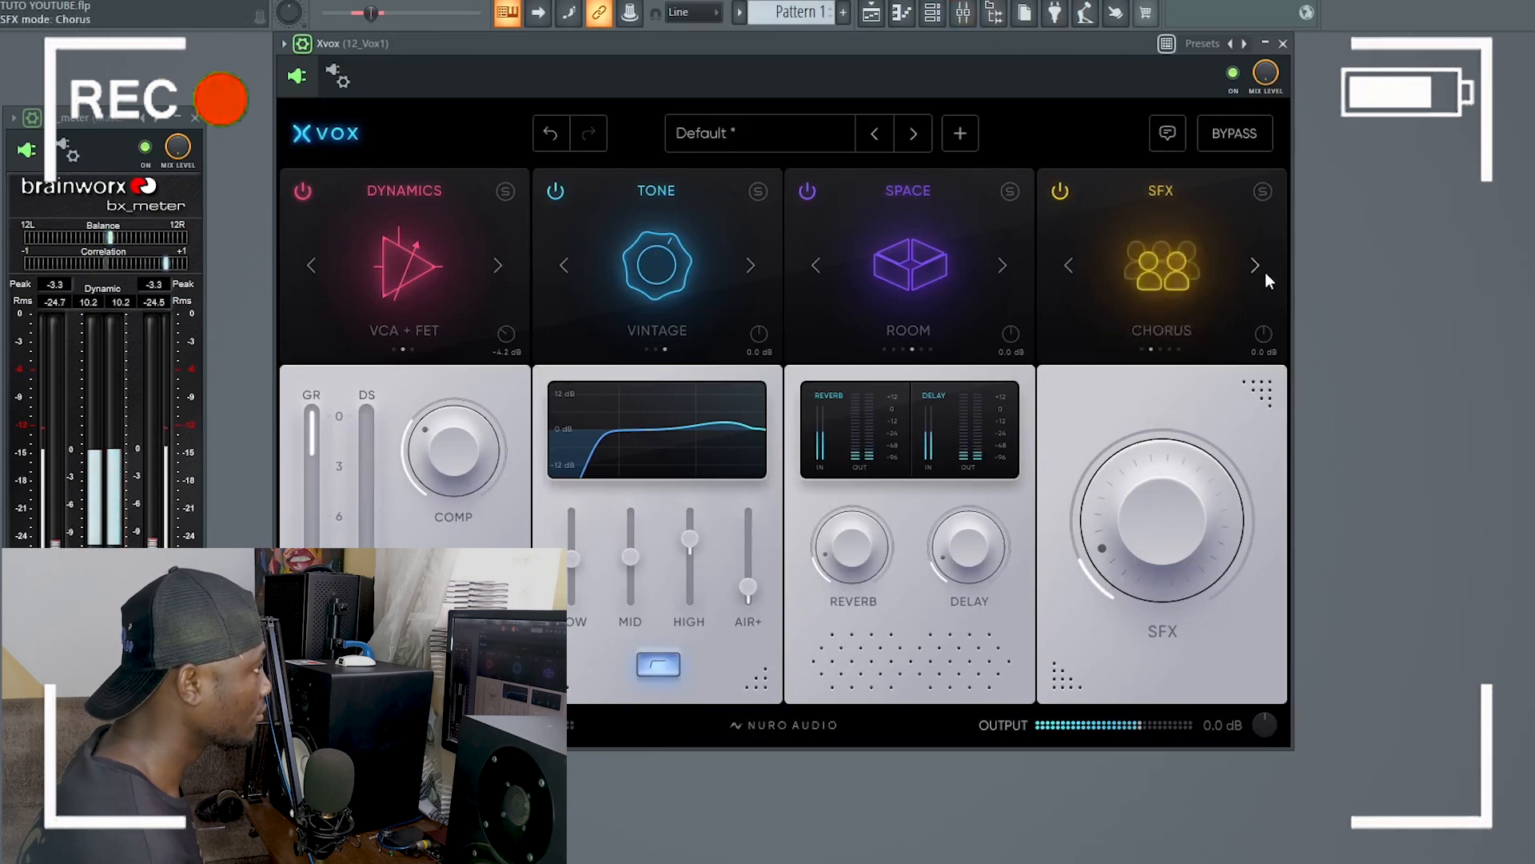
key("ctrl+z")
Compare the vocal in the mix without and with Xvox by switching its 12_Vox1 mixer slot off and on again.
key("F9")
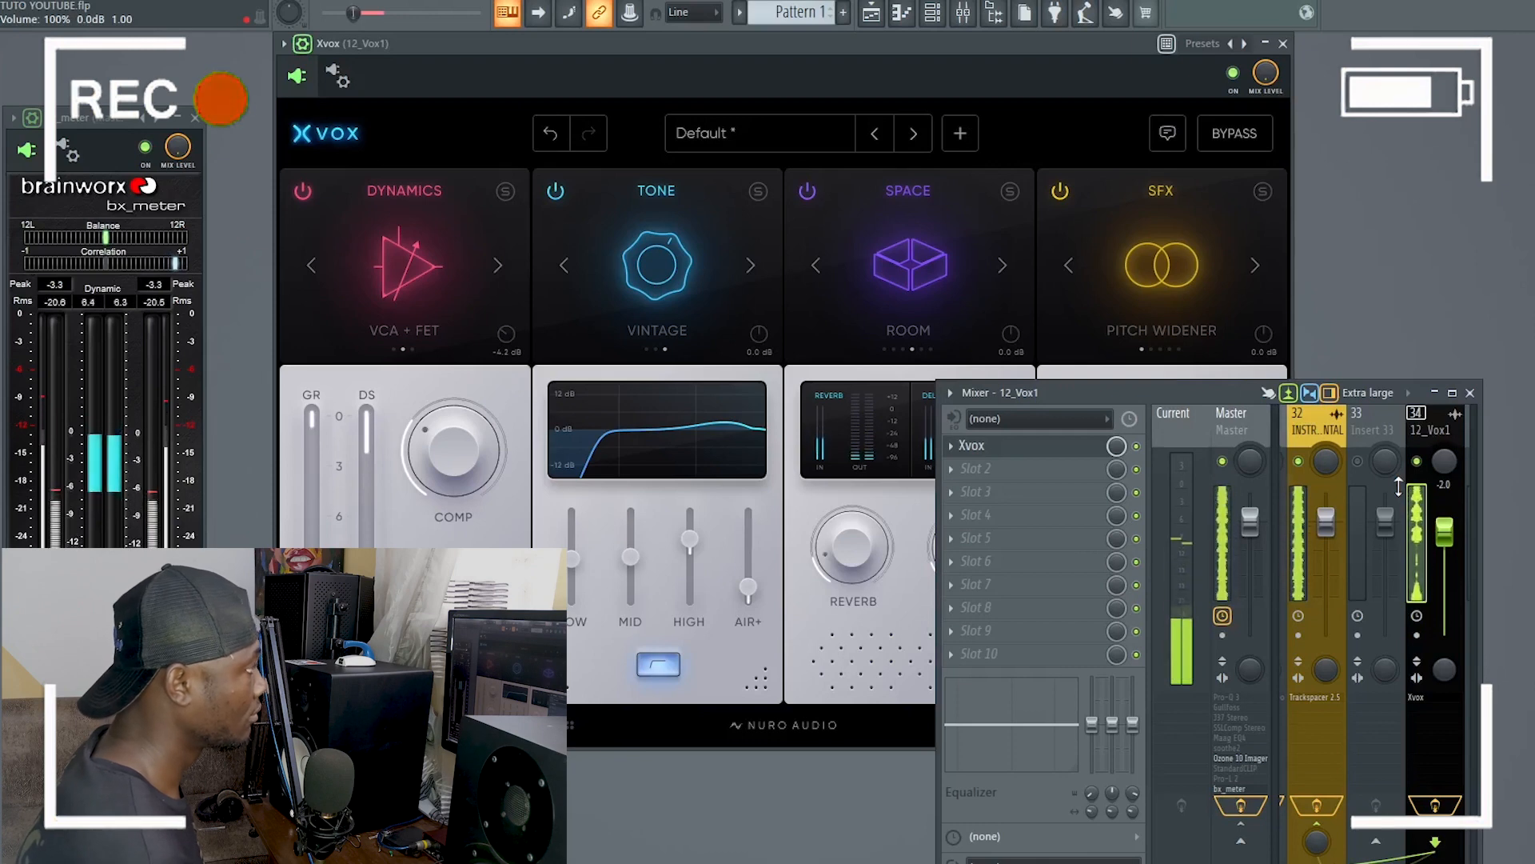
left_click(1136, 447)
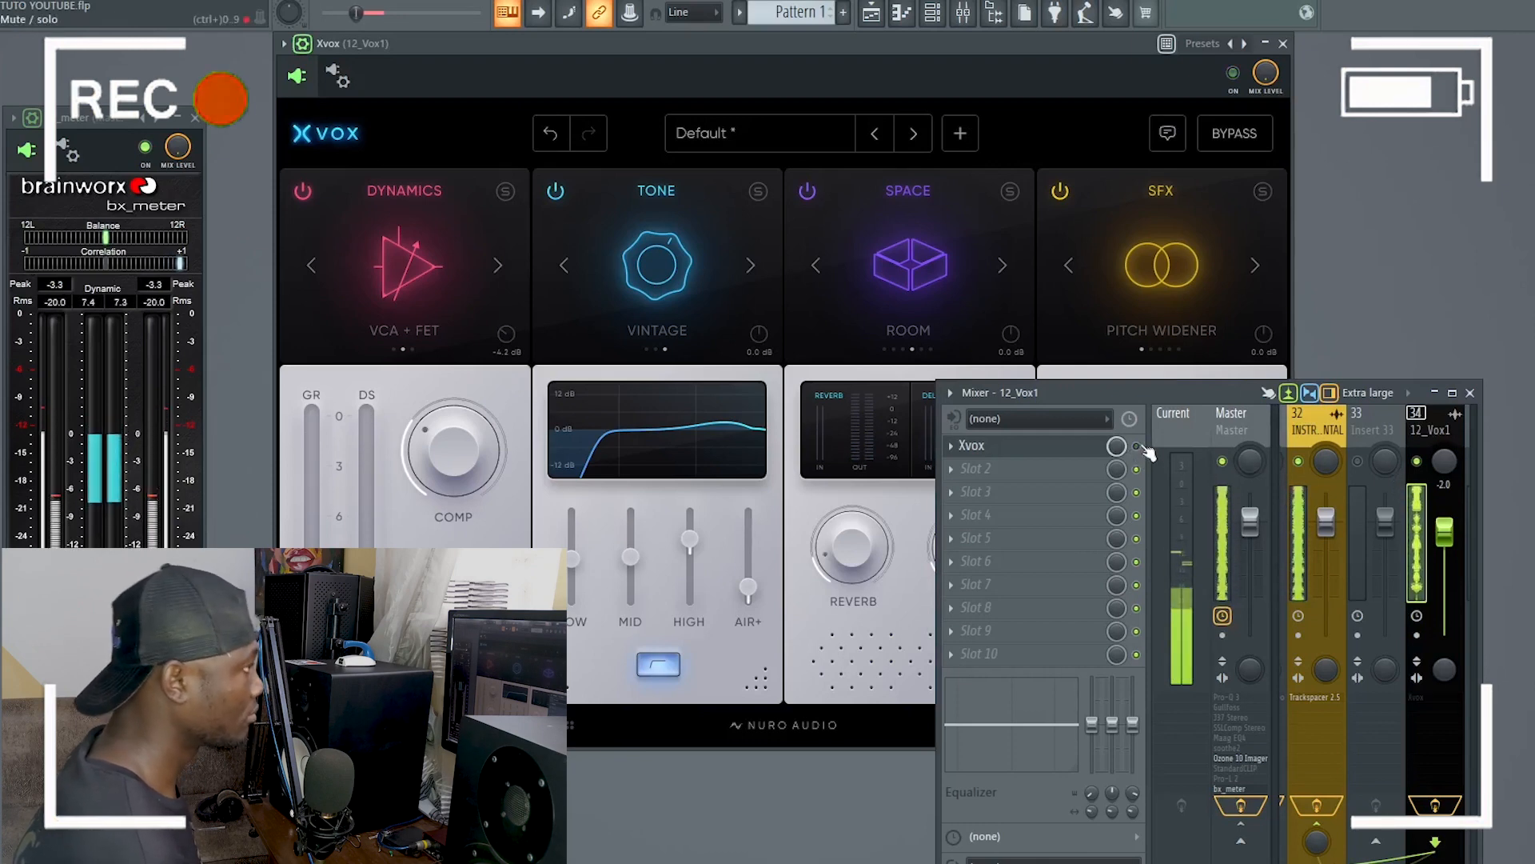
left_click_drag(1164, 397, 1220, 430)
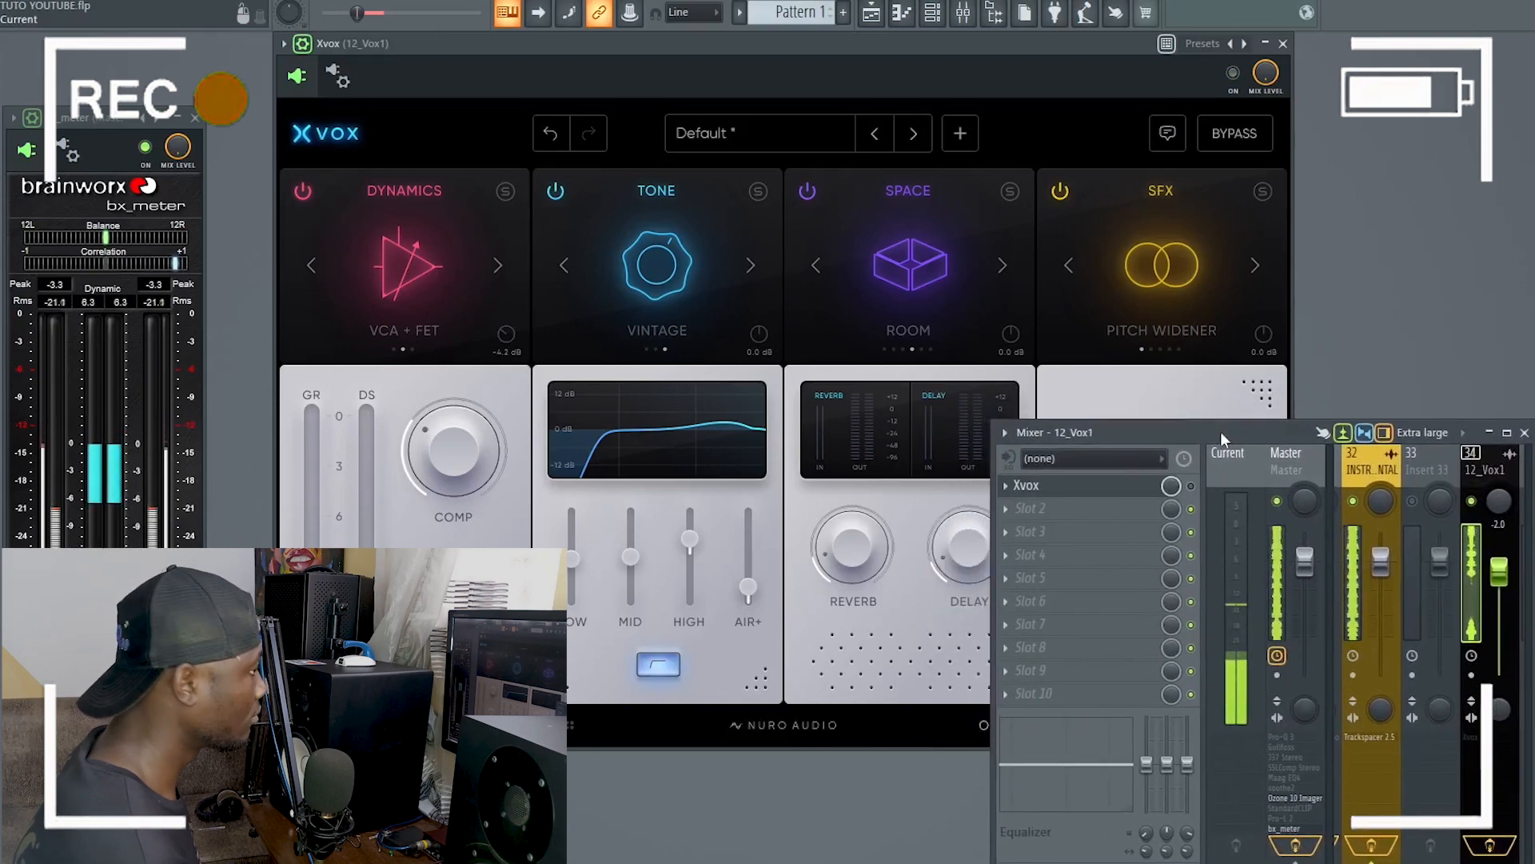
key("space")
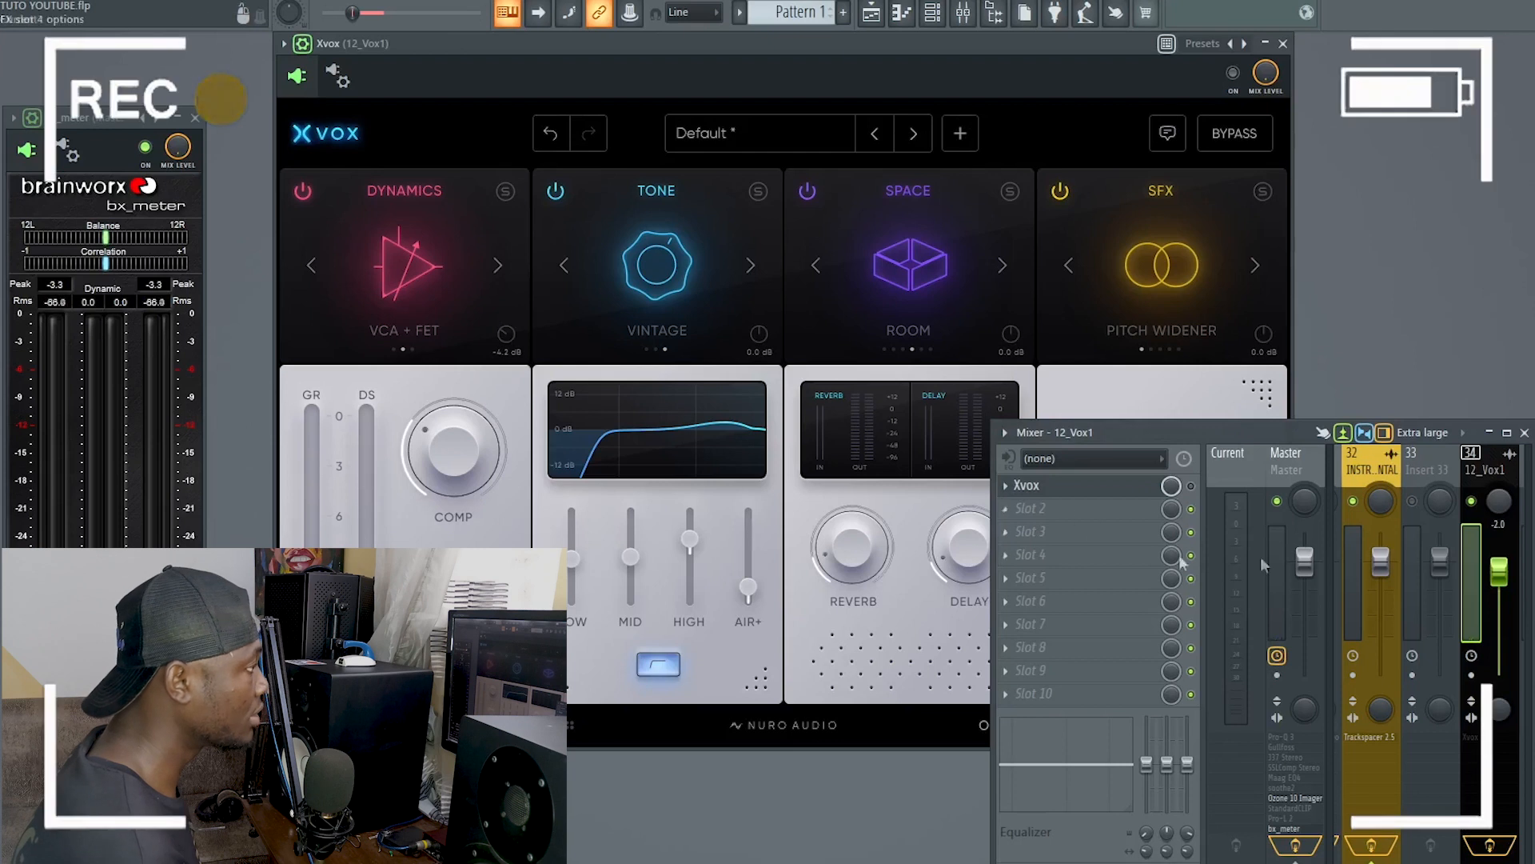
key("space")
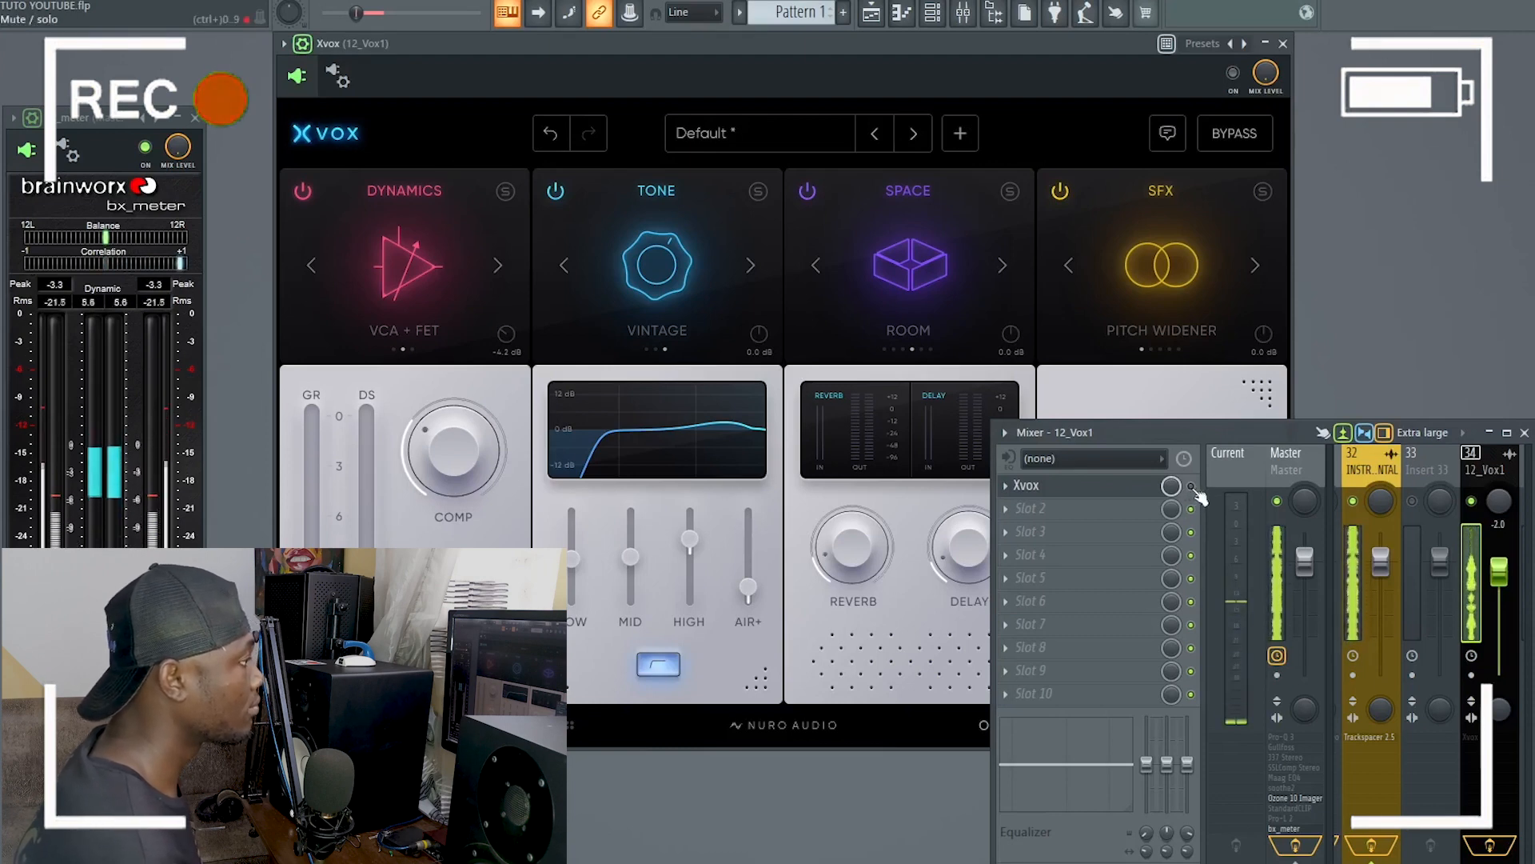
left_click(1191, 487)
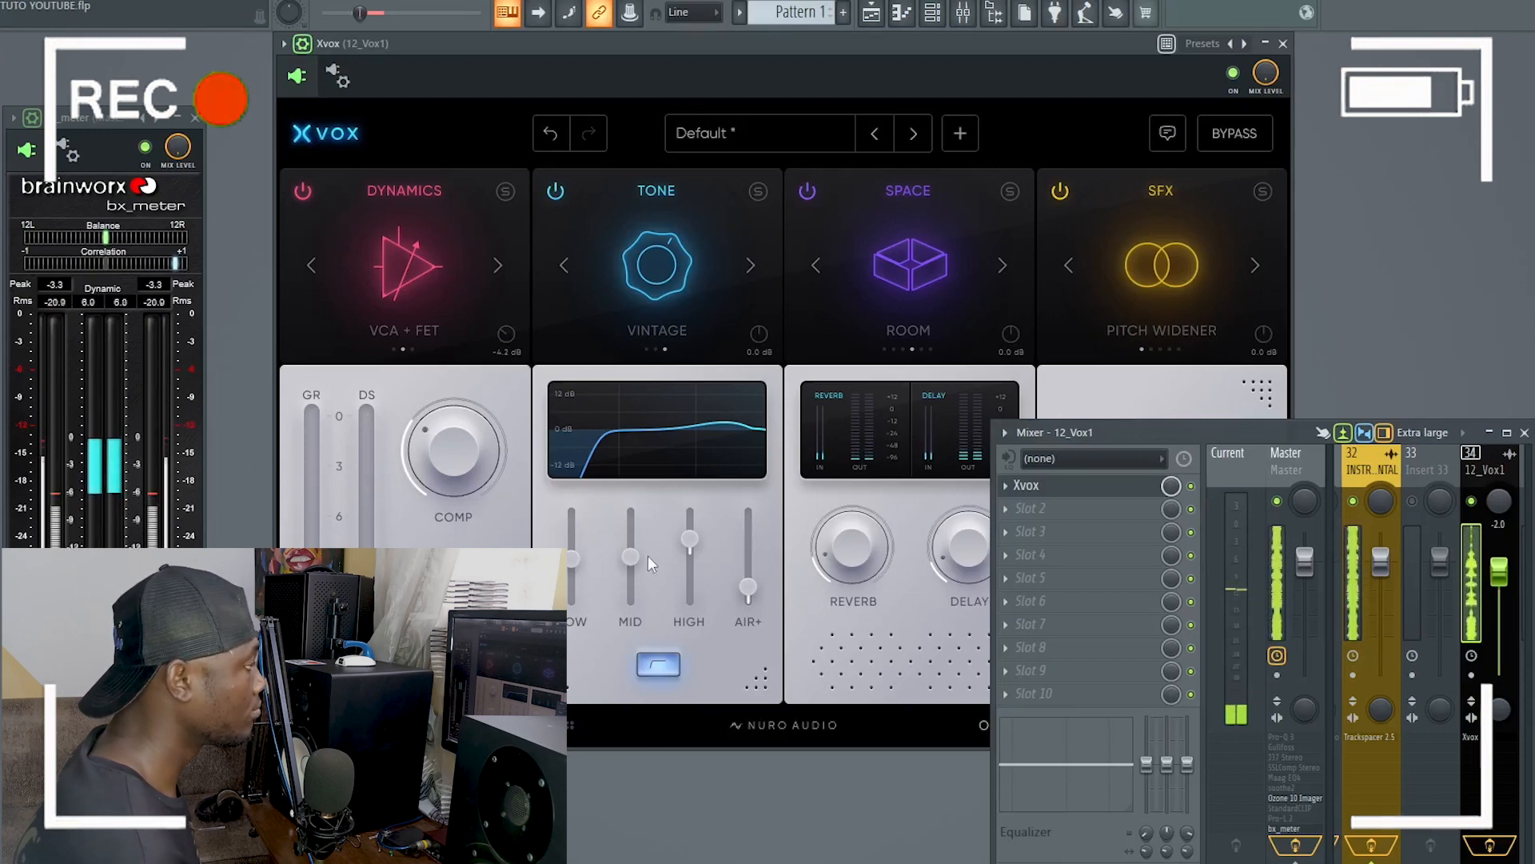
Lower the Tone mid band slightly, and inspect the effects on Insert 31 in a widened mixer.
left_click_drag(635, 556, 690, 544)
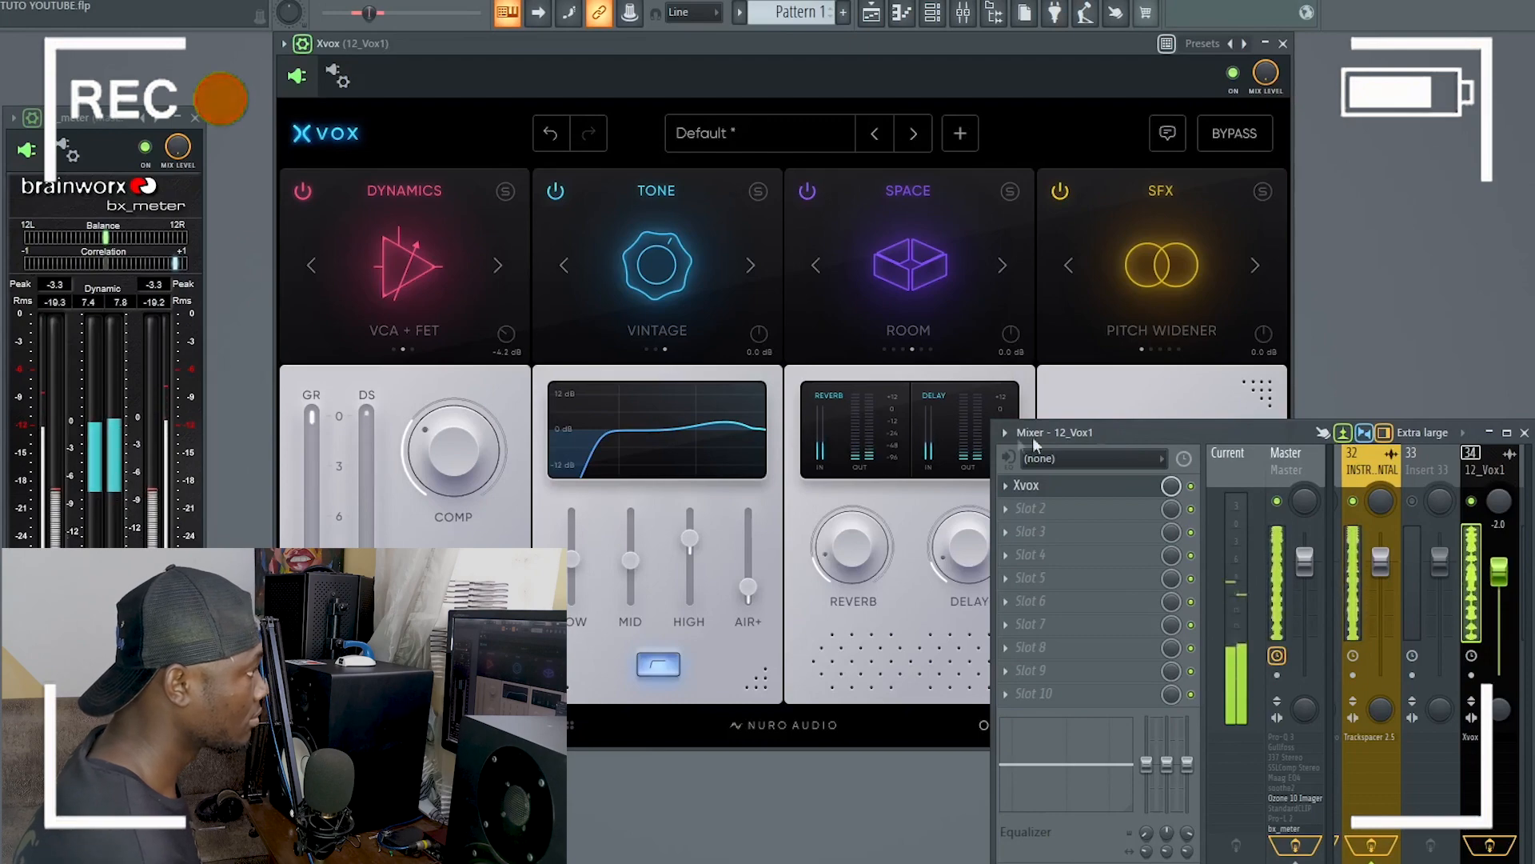
left_click_drag(992, 424, 674, 429)
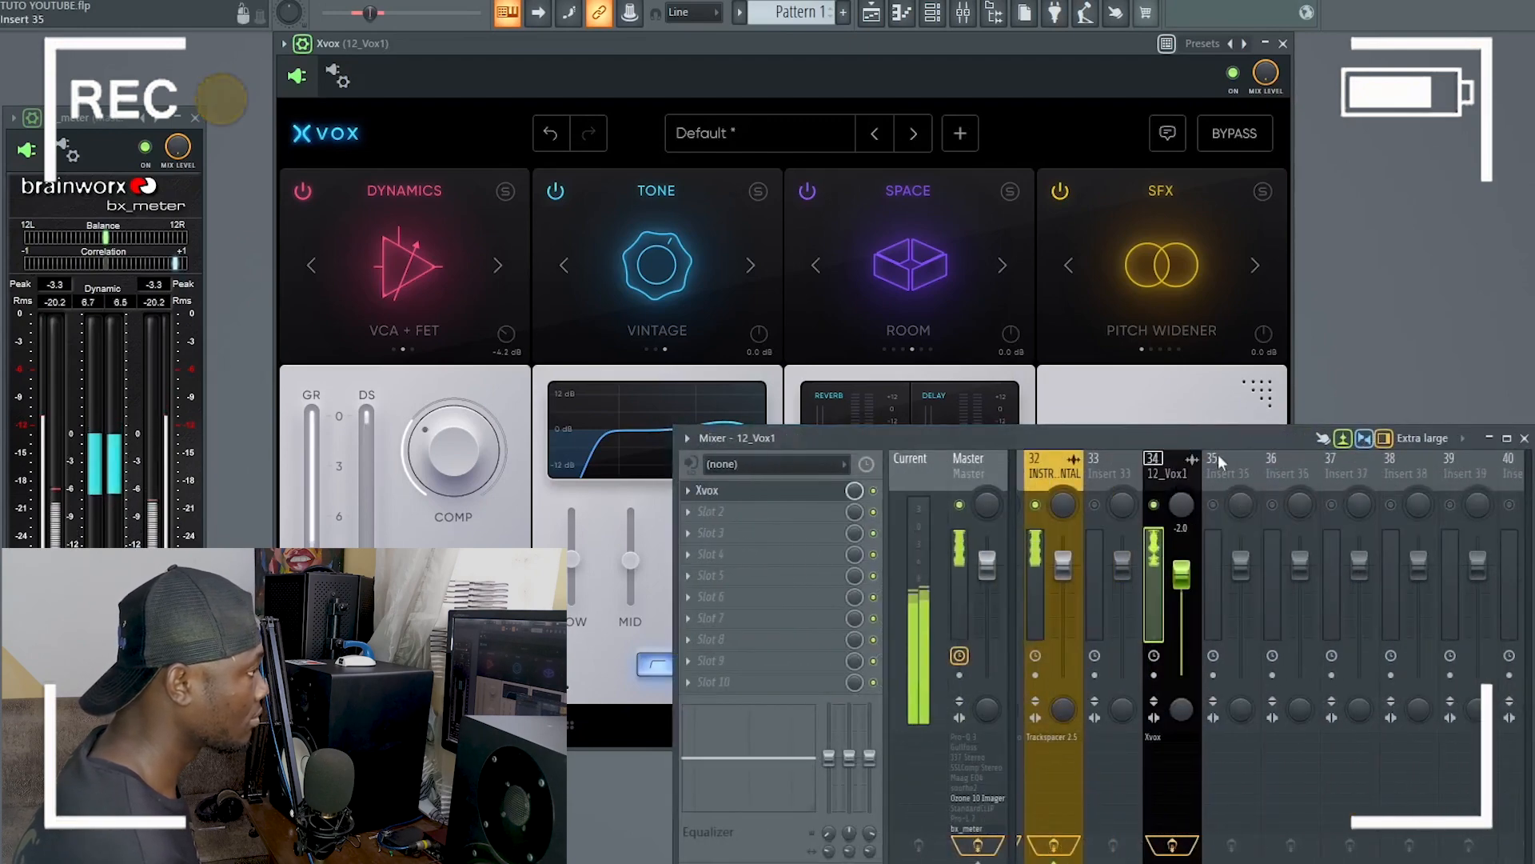
scroll(1230, 462, "up", 3)
scroll(1230, 462, "down", 3)
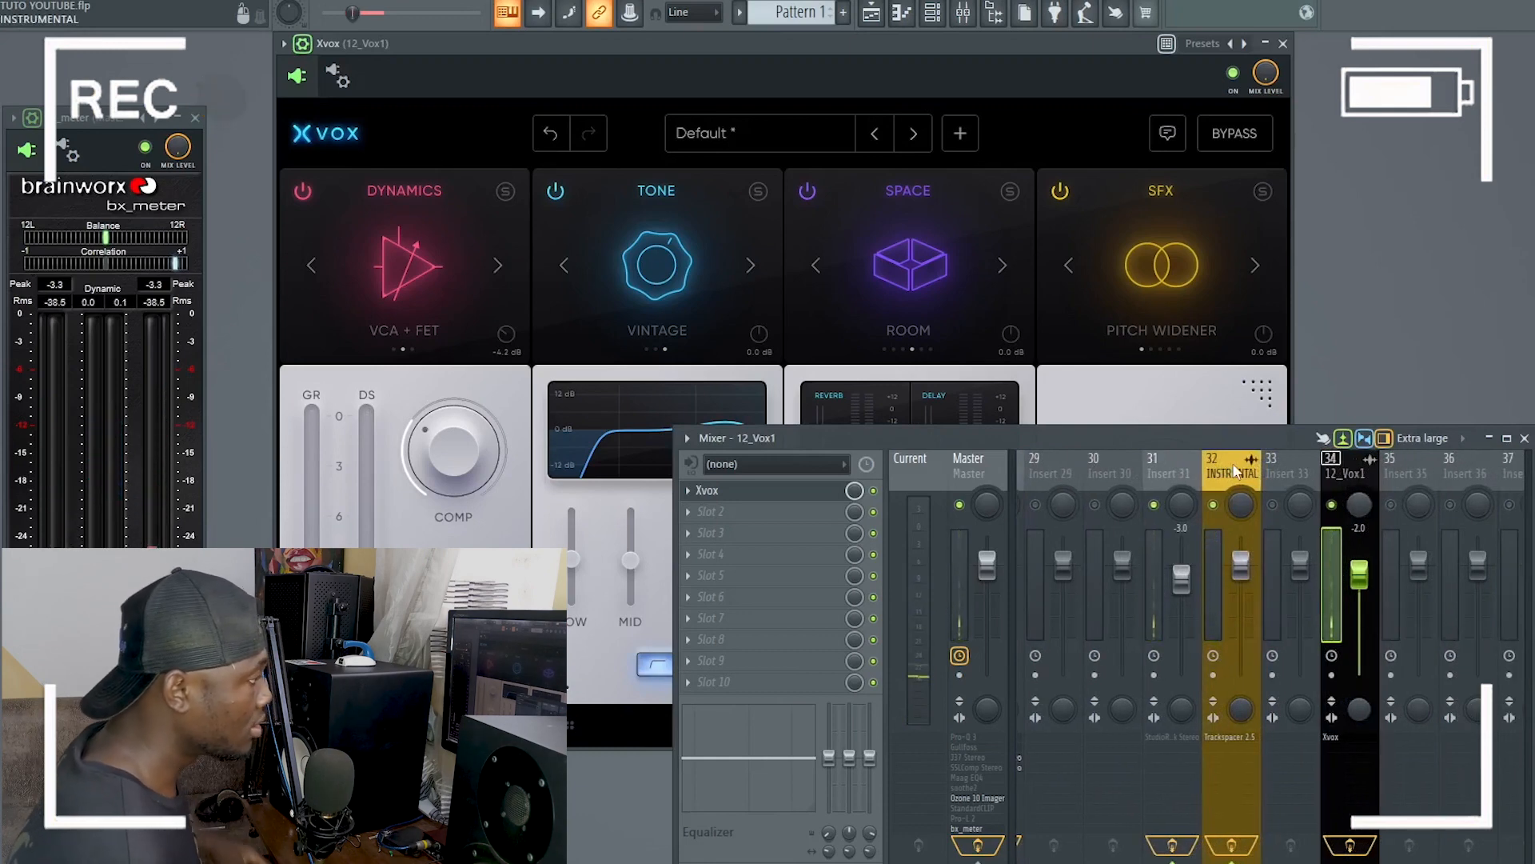
left_click(1177, 480)
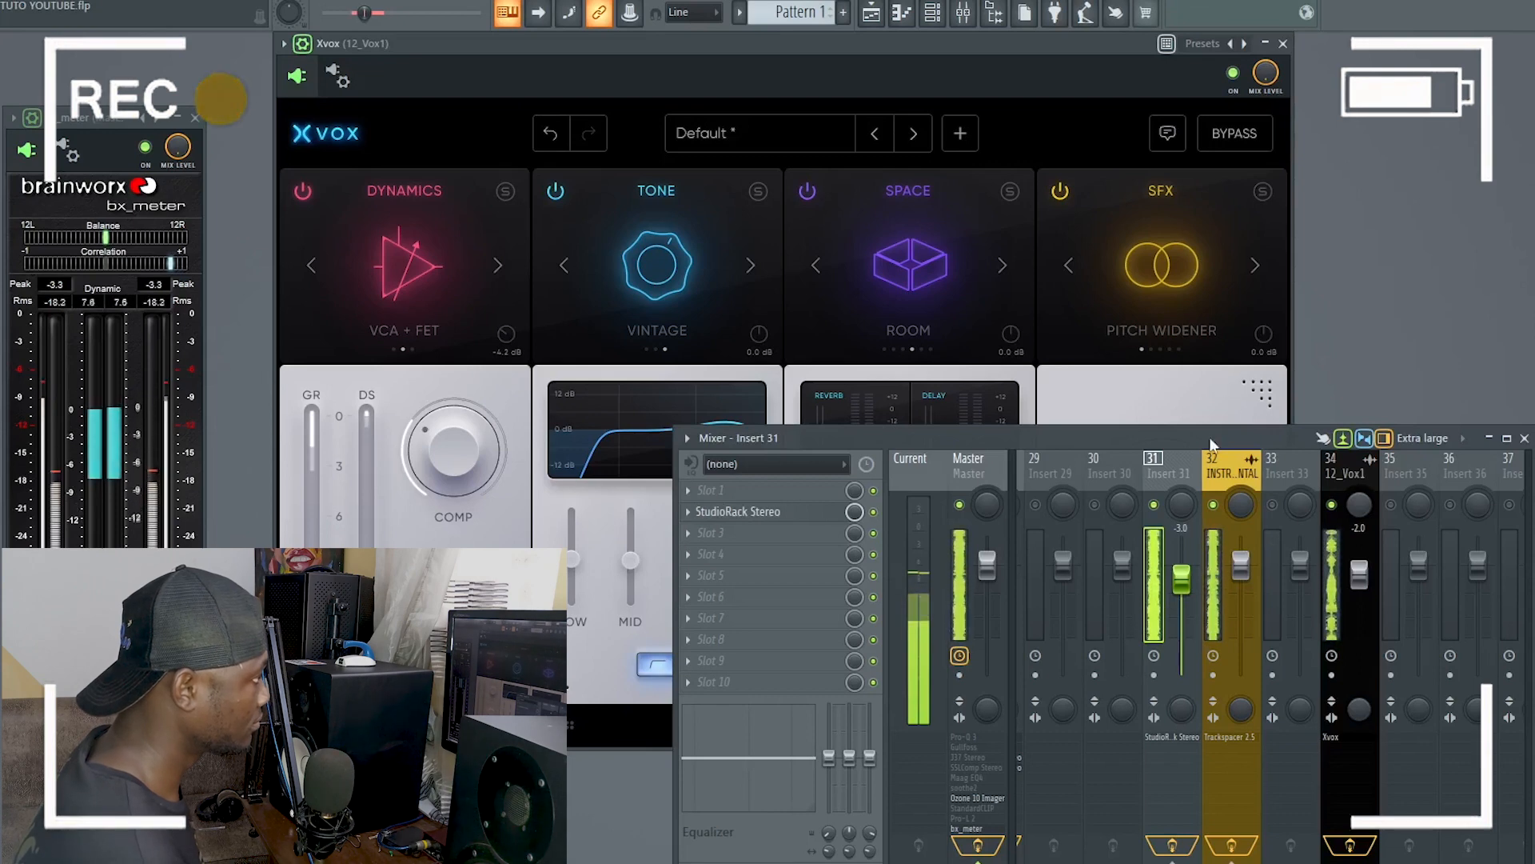
key("F9")
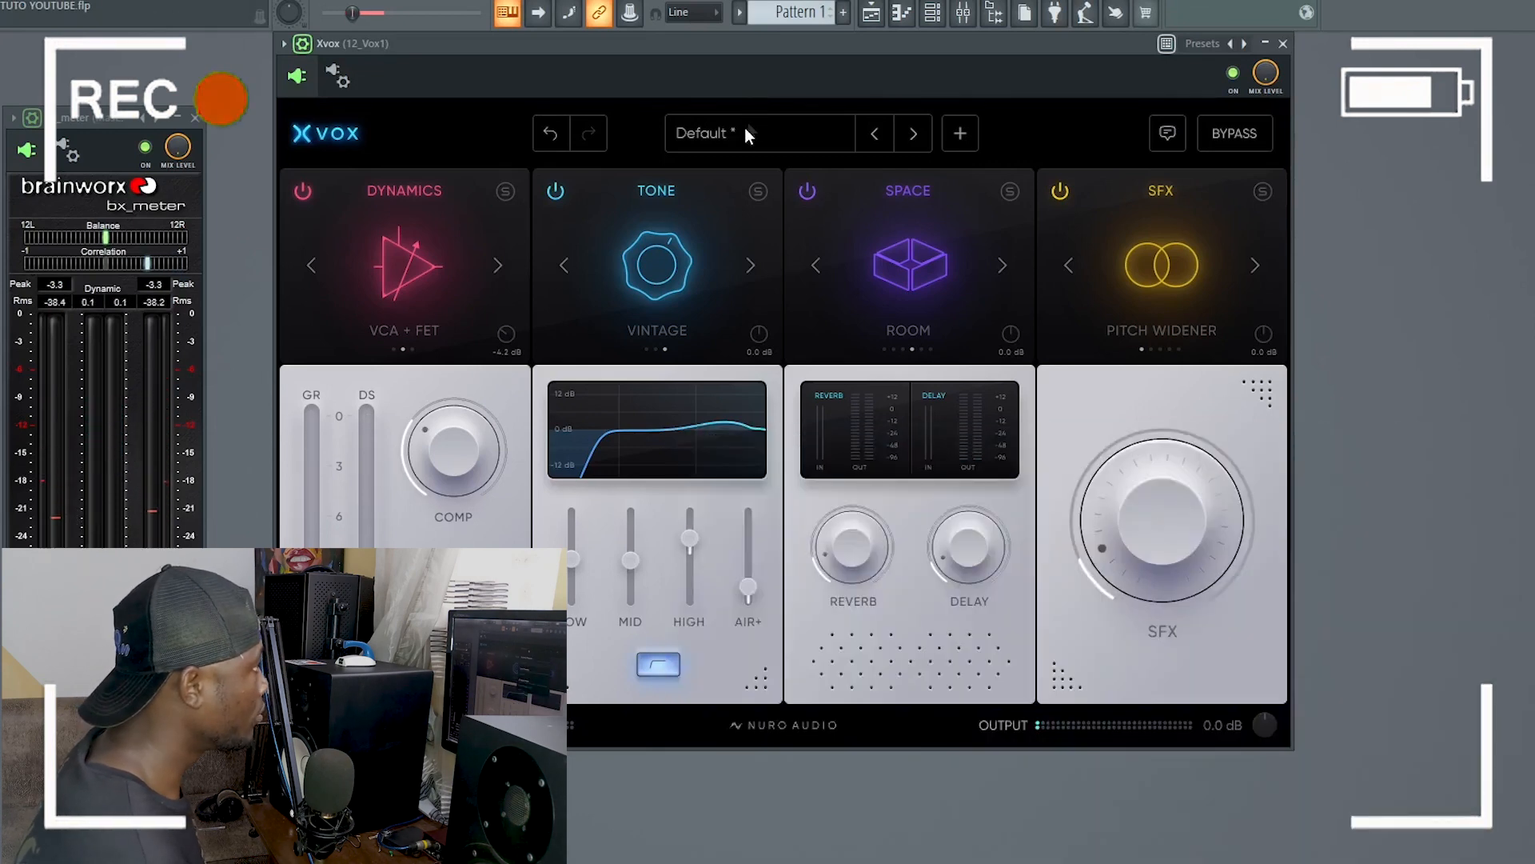
Save the current Xvox settings as a new user preset named "tuto".
left_click(744, 135)
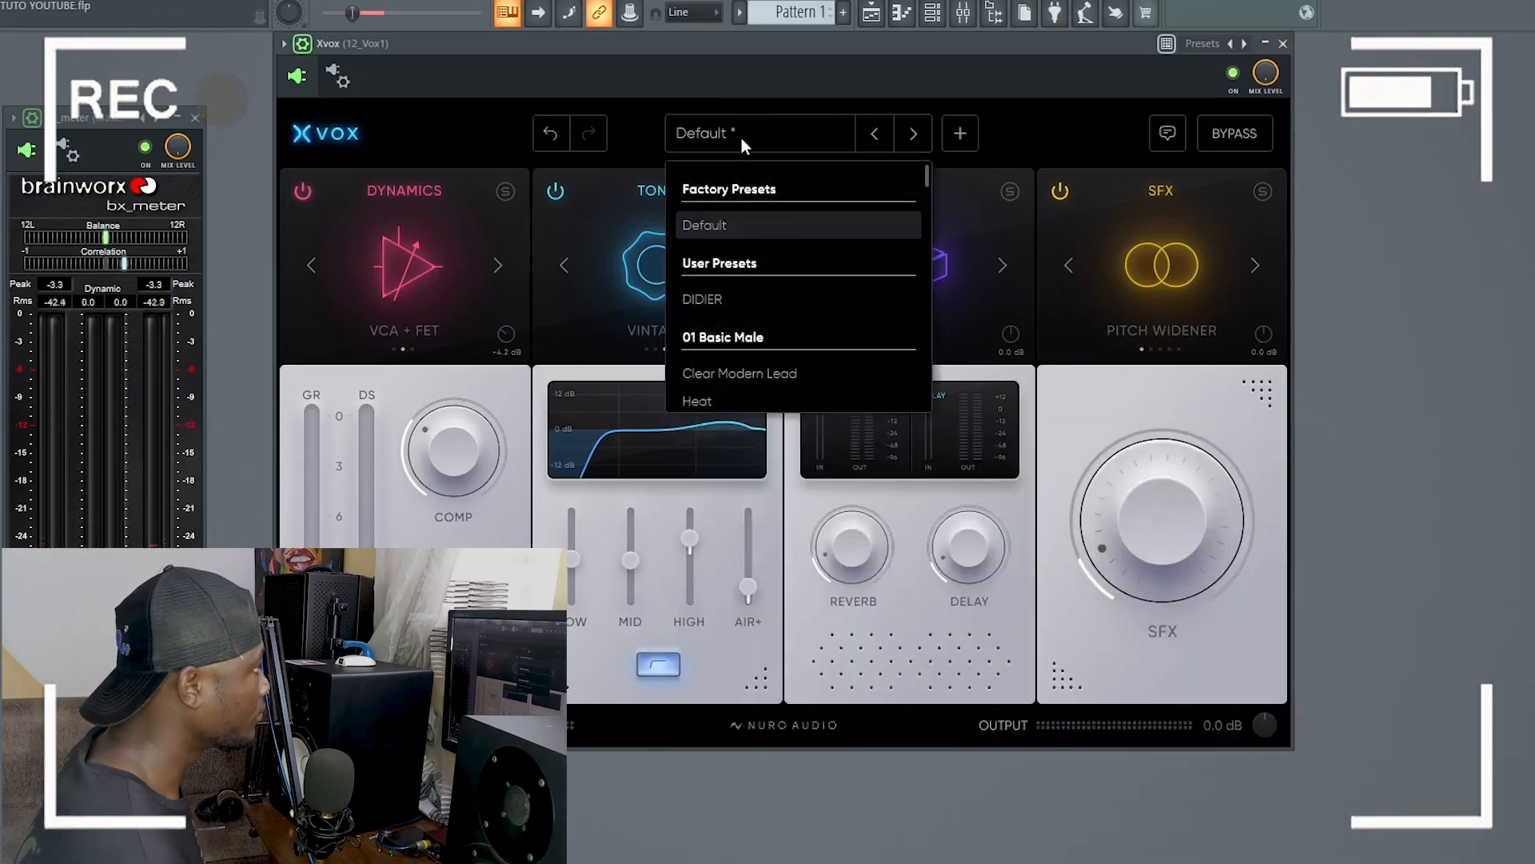
left_click(962, 182)
left_click(960, 134)
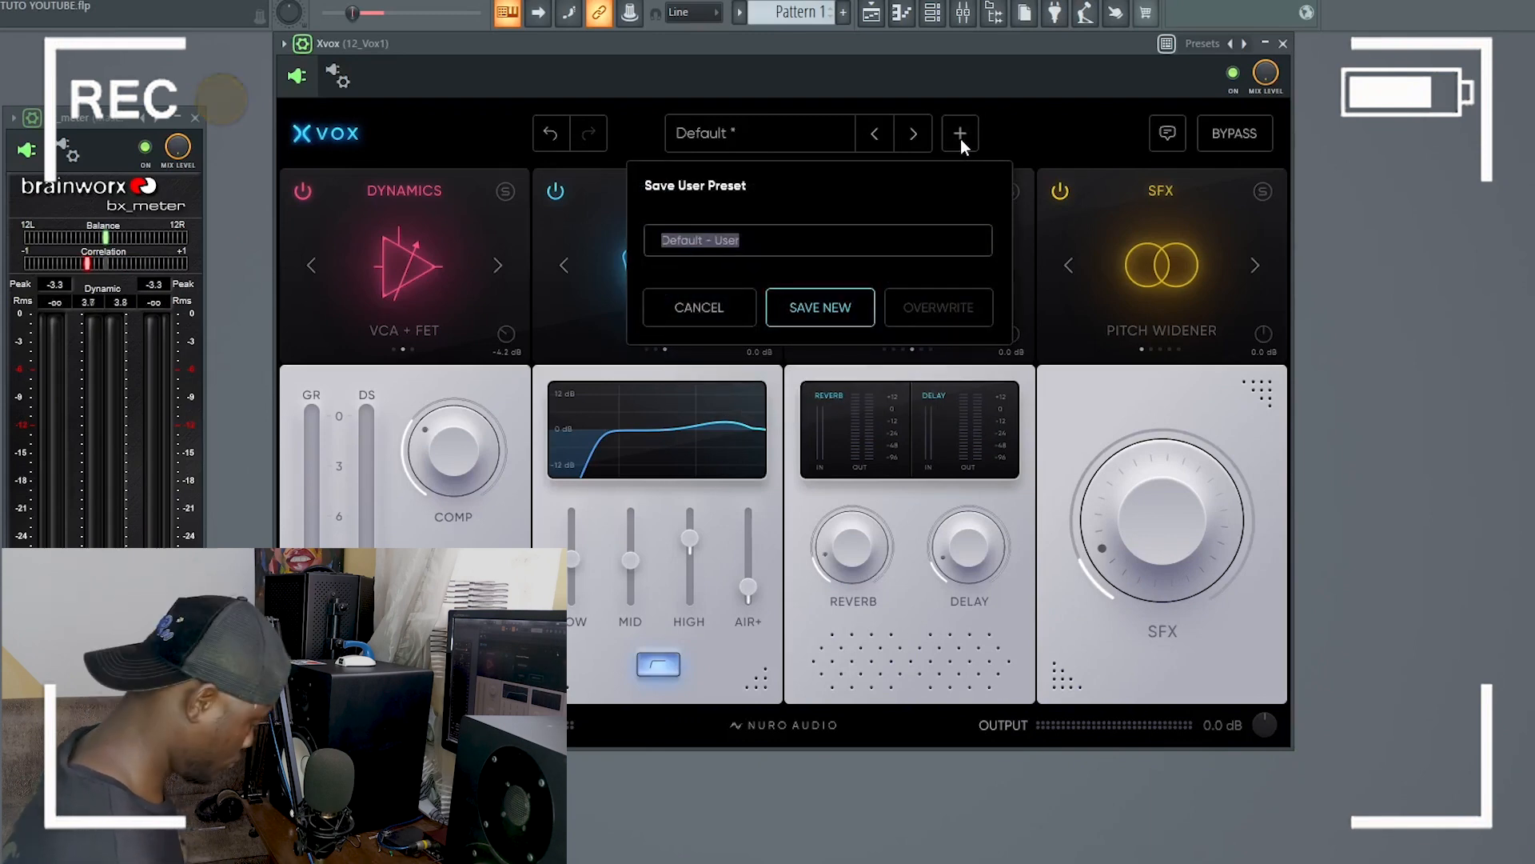
type("tuto")
key("Return")
Load the other user preset listed above "tuto" and play the song with it.
left_click(815, 135)
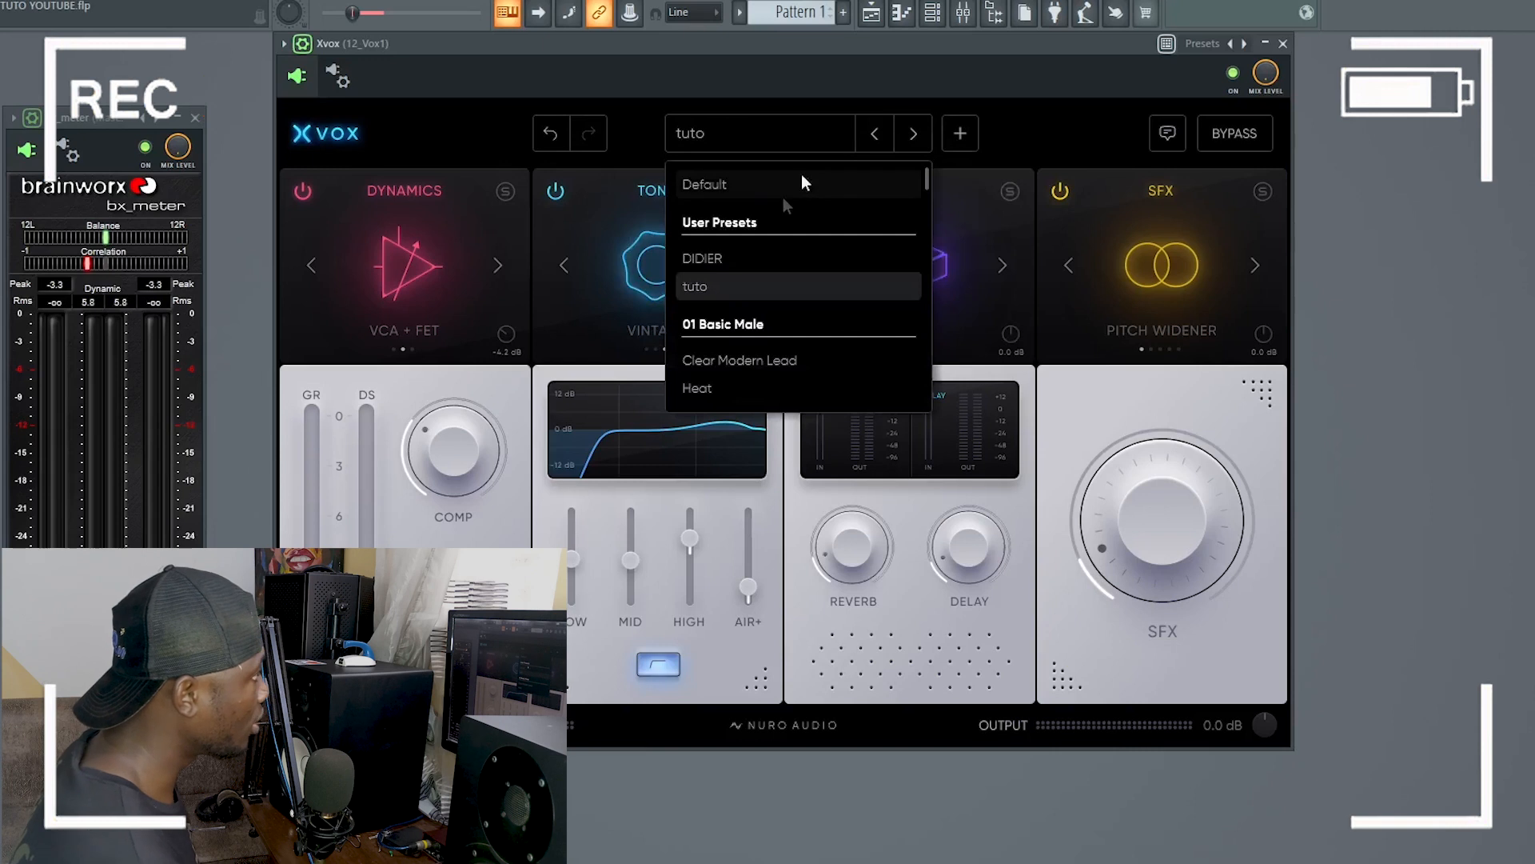
left_click(708, 265)
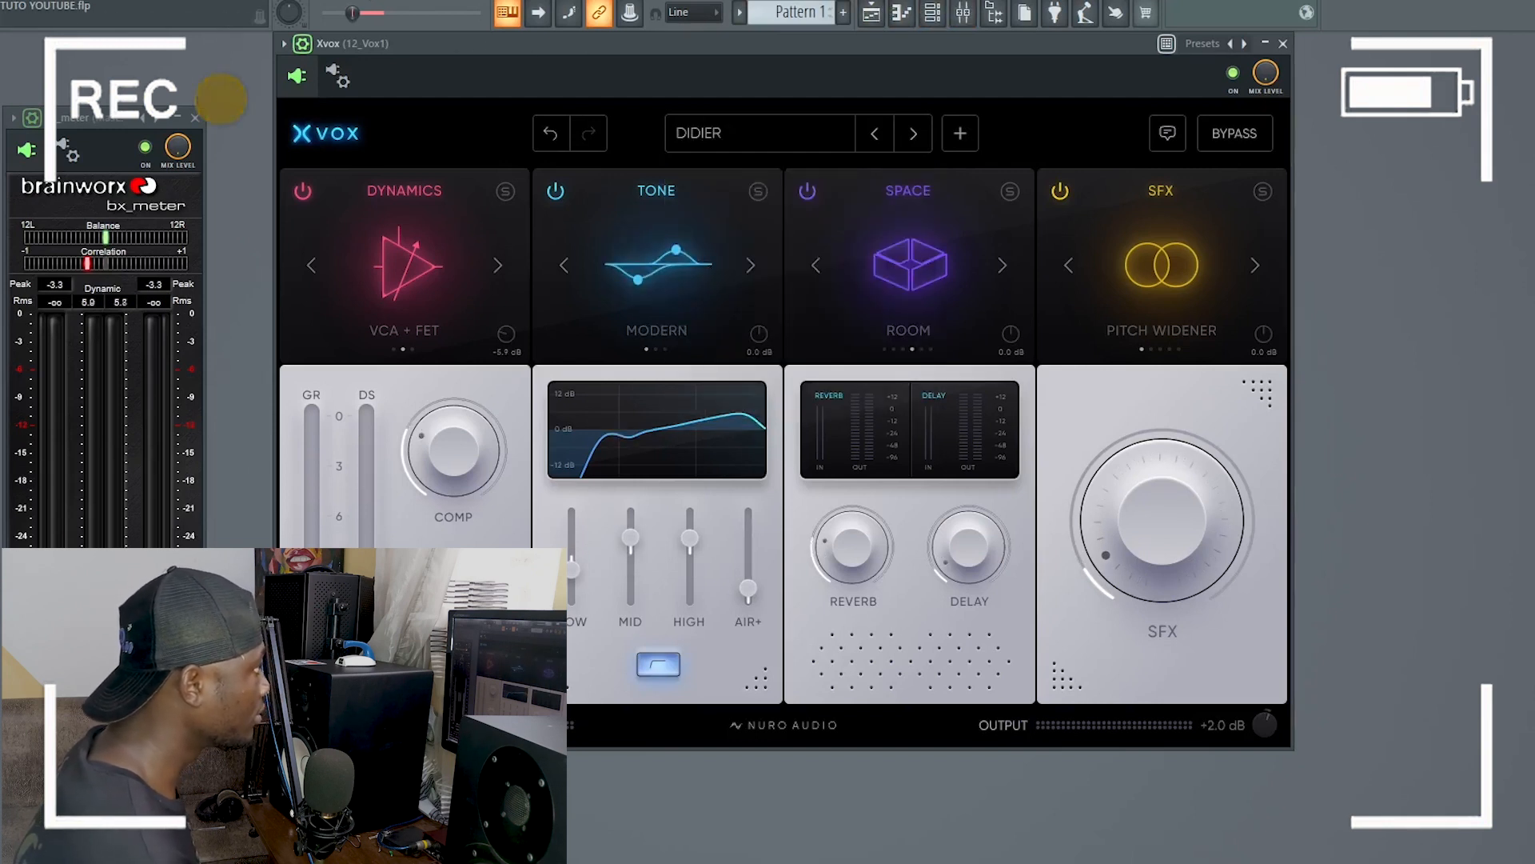
key("space")
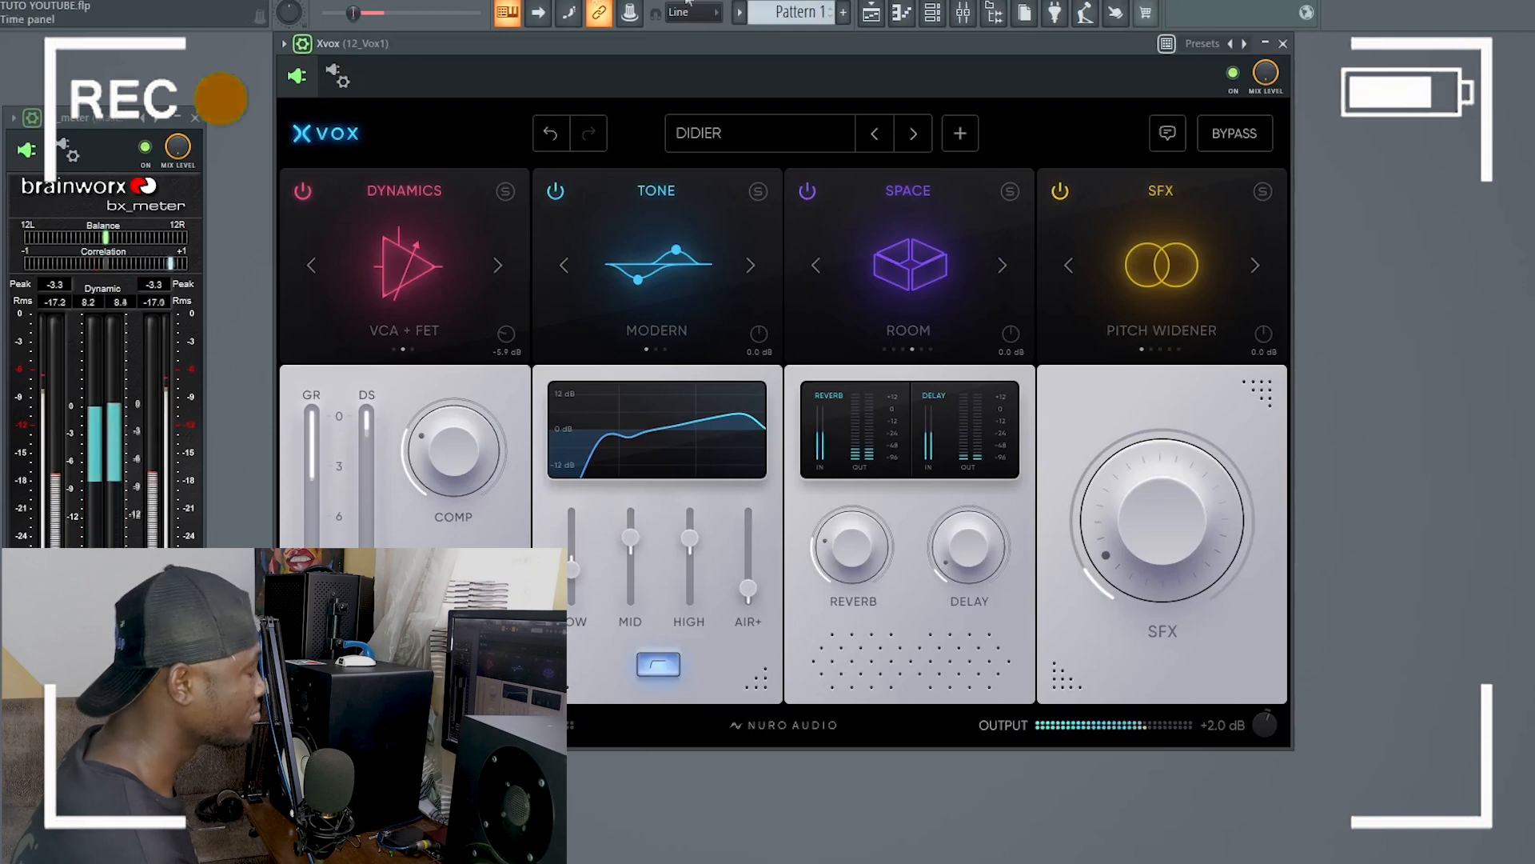
Compare the vocal with the 12_Vox1 track's effect slots disabled and enabled, close the mixer and stop playback.
left_click(968, 18)
left_click_drag(1182, 436, 1119, 319)
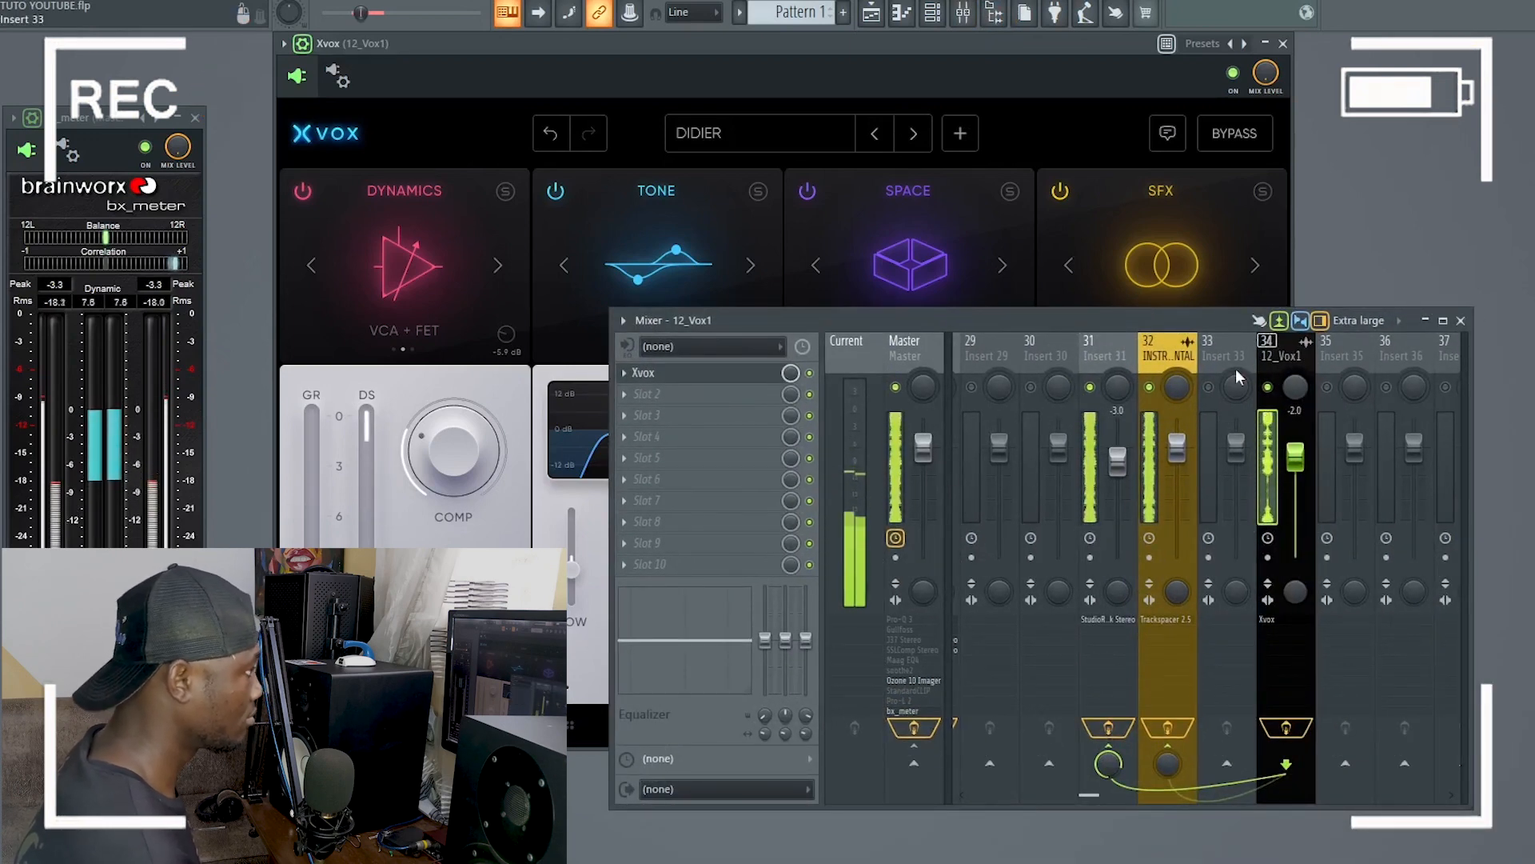
left_click(1285, 727)
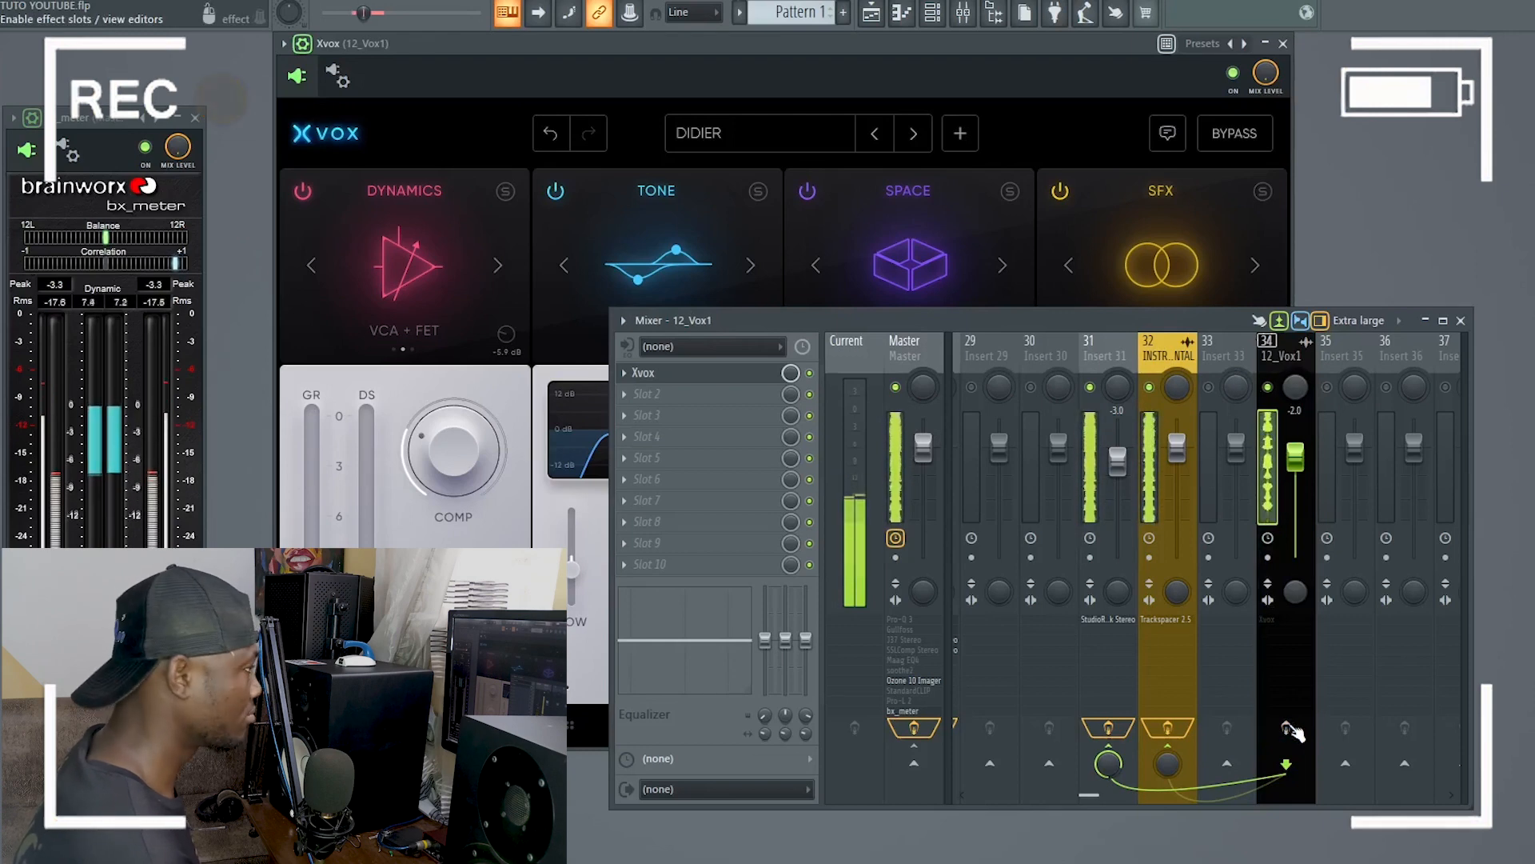
left_click(1287, 728)
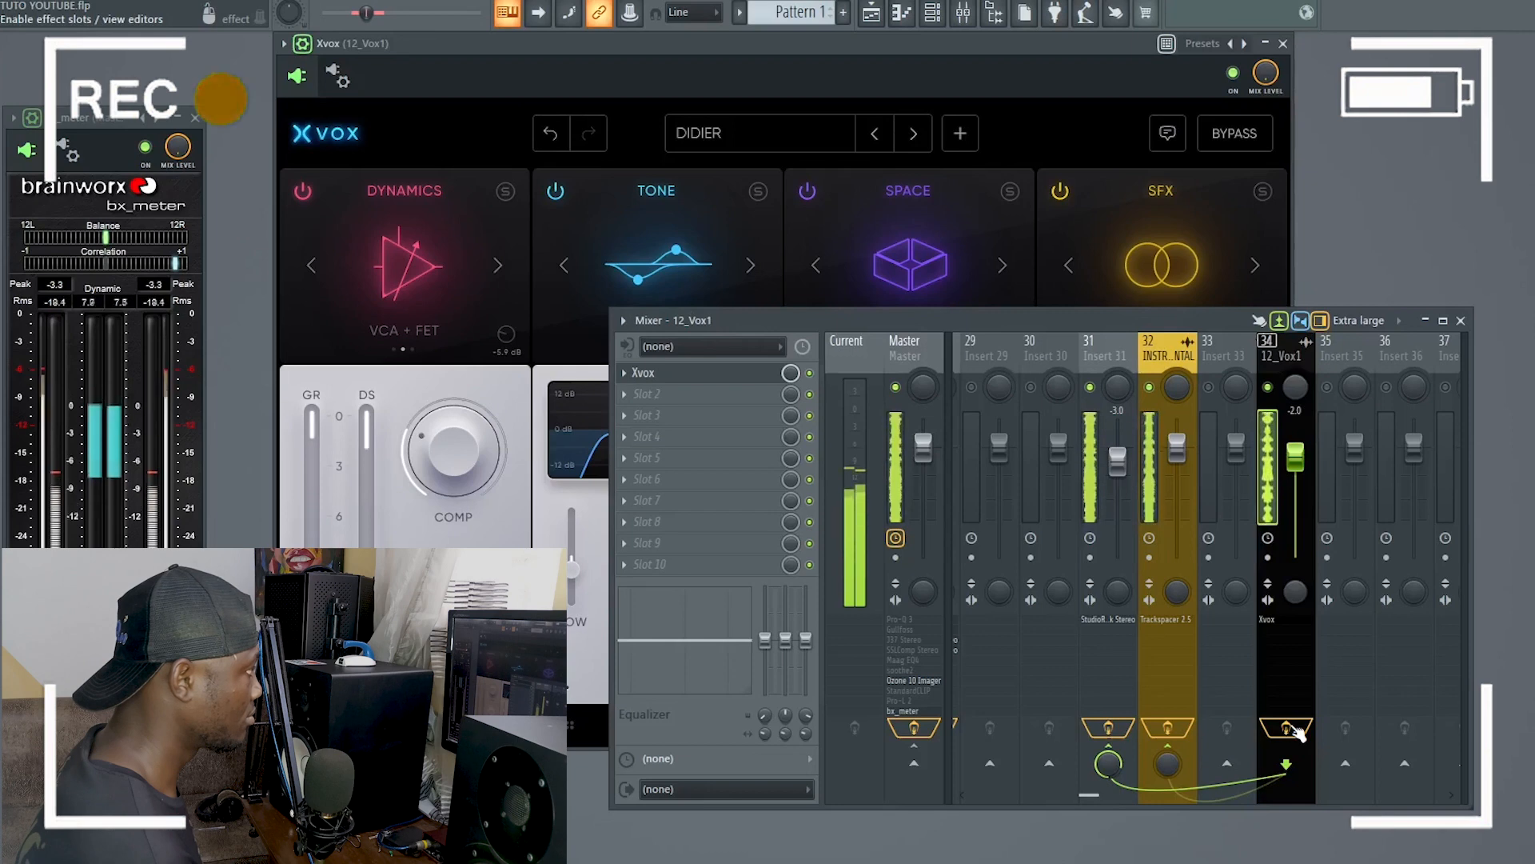
left_click(1462, 322)
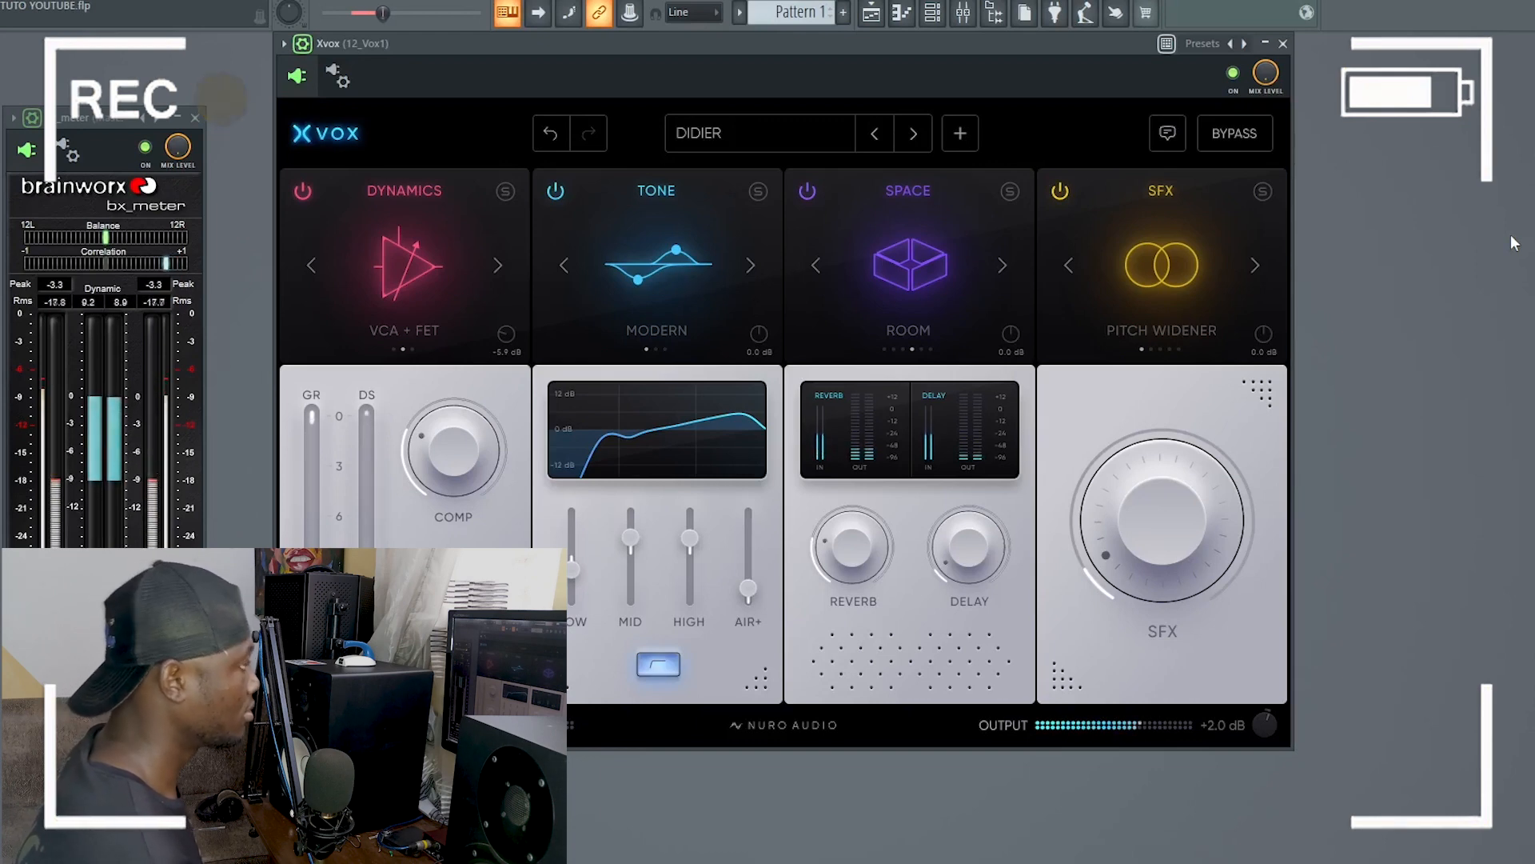
key("space")
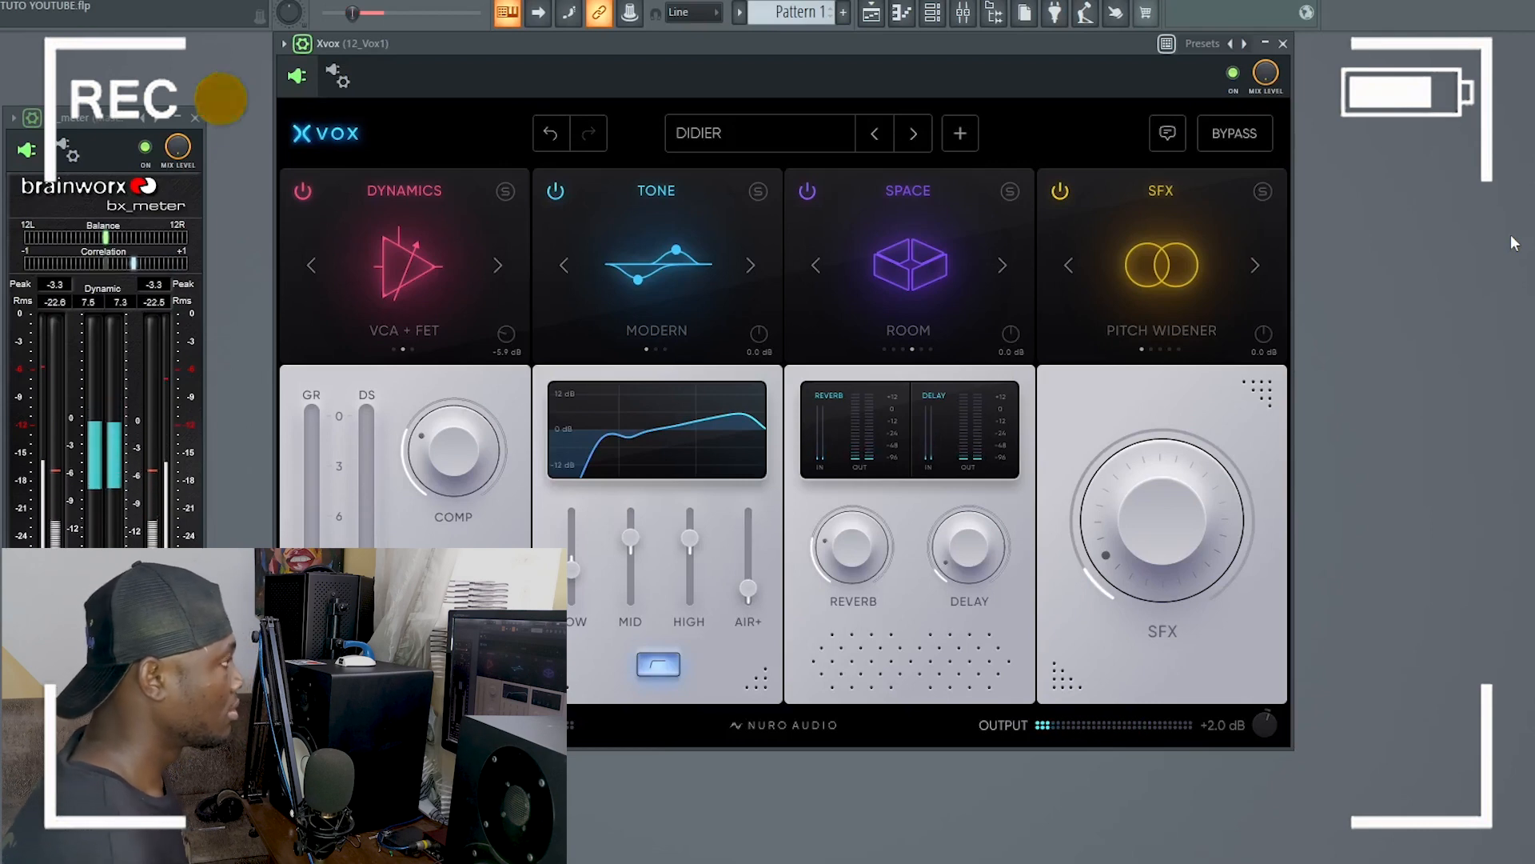
Play the song with the Master track's stereo separation set to 100% merged.
left_click(962, 14)
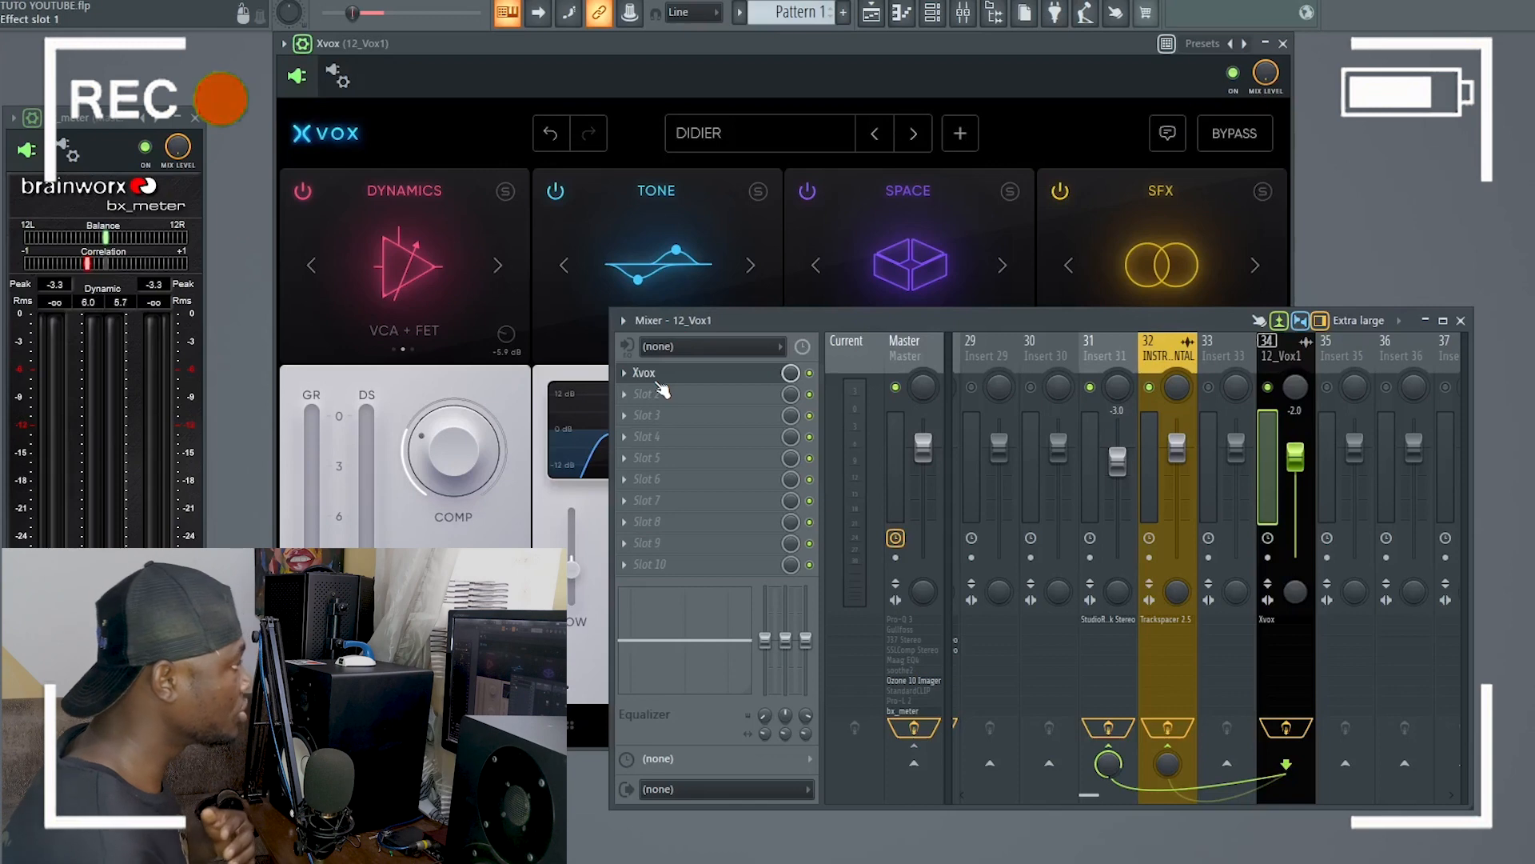
left_click_drag(1000, 333, 1022, 718)
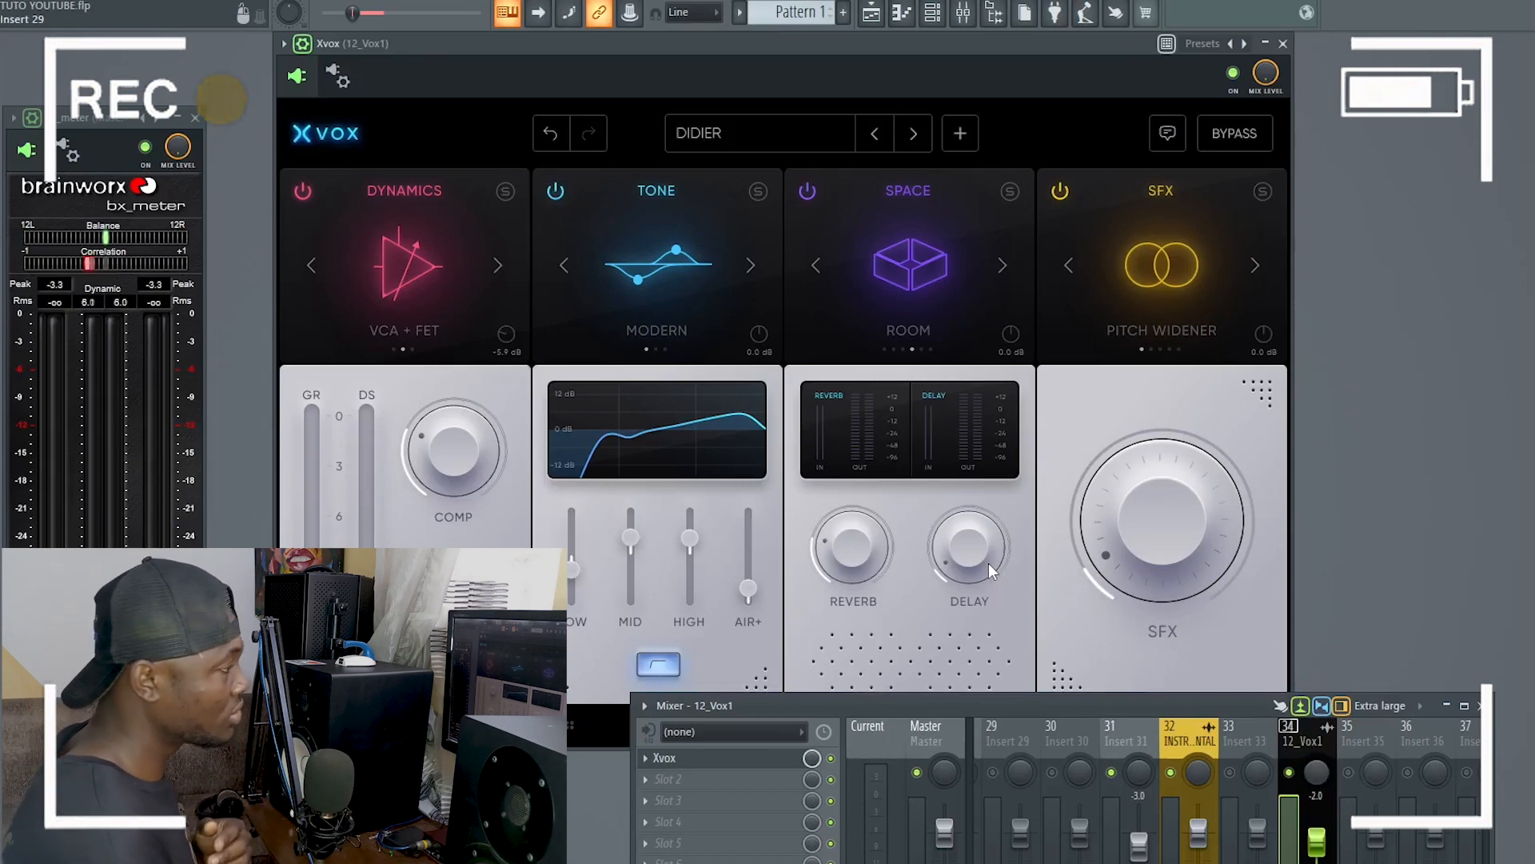
left_click_drag(1171, 703, 1166, 350)
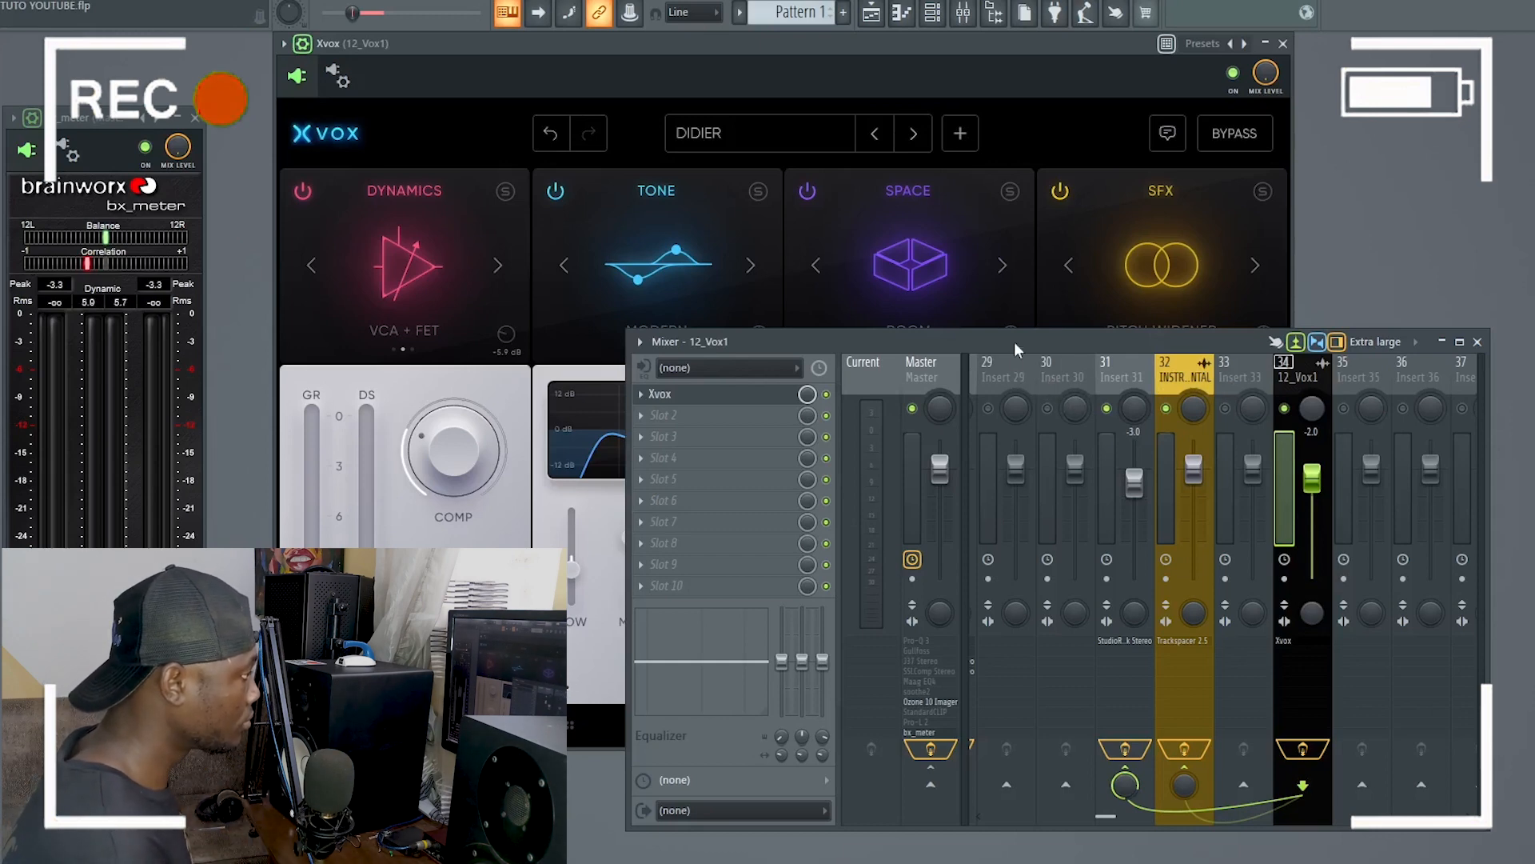
key("space")
left_click(947, 626)
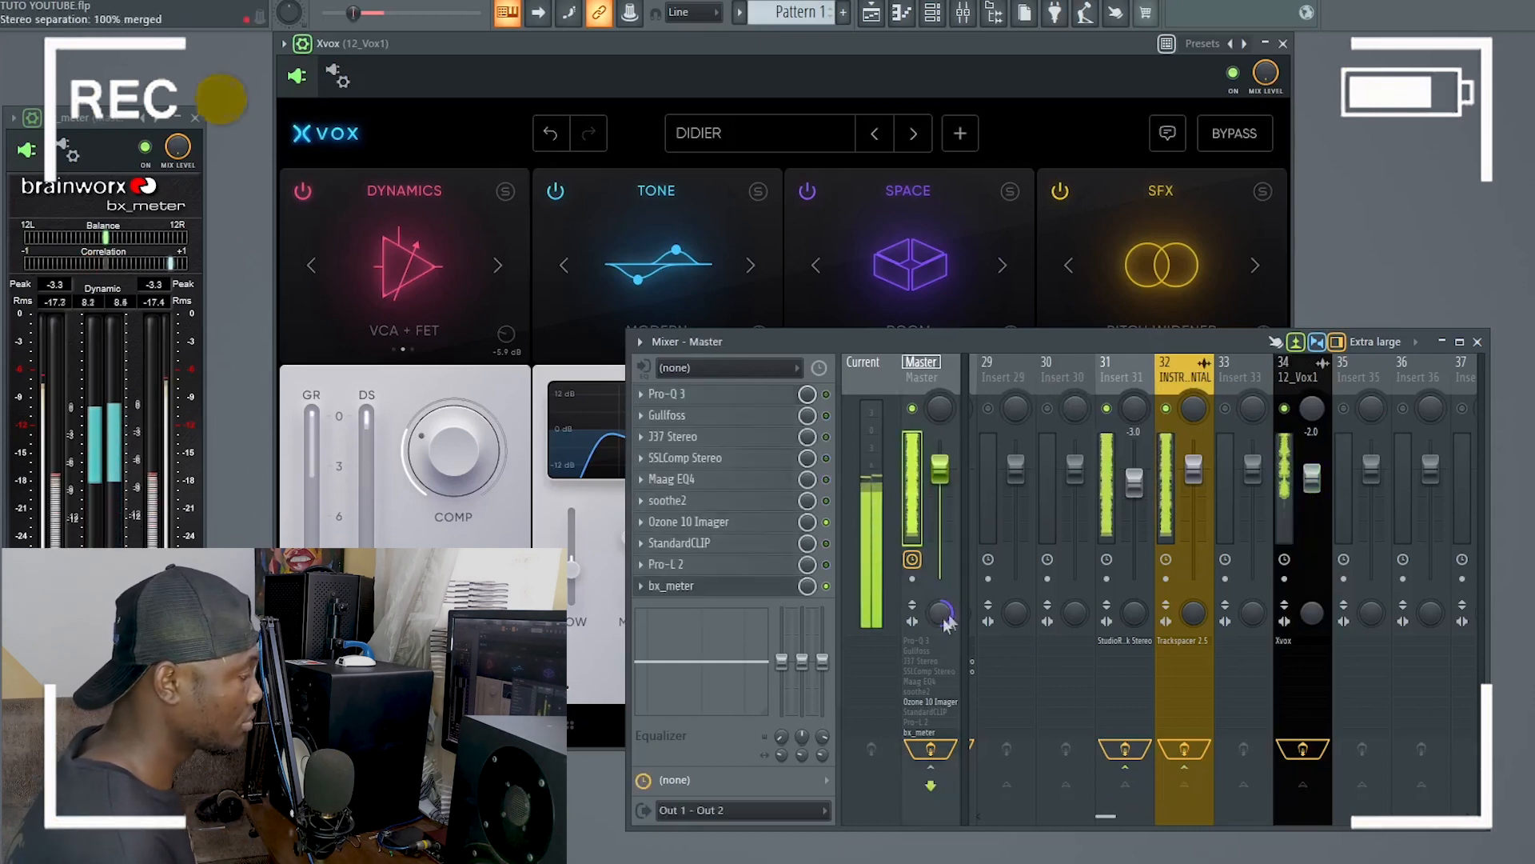
Lower the 12_Vox1 mixer track's volume to -3.2 dB.
left_click_drag(1312, 477, 1312, 484)
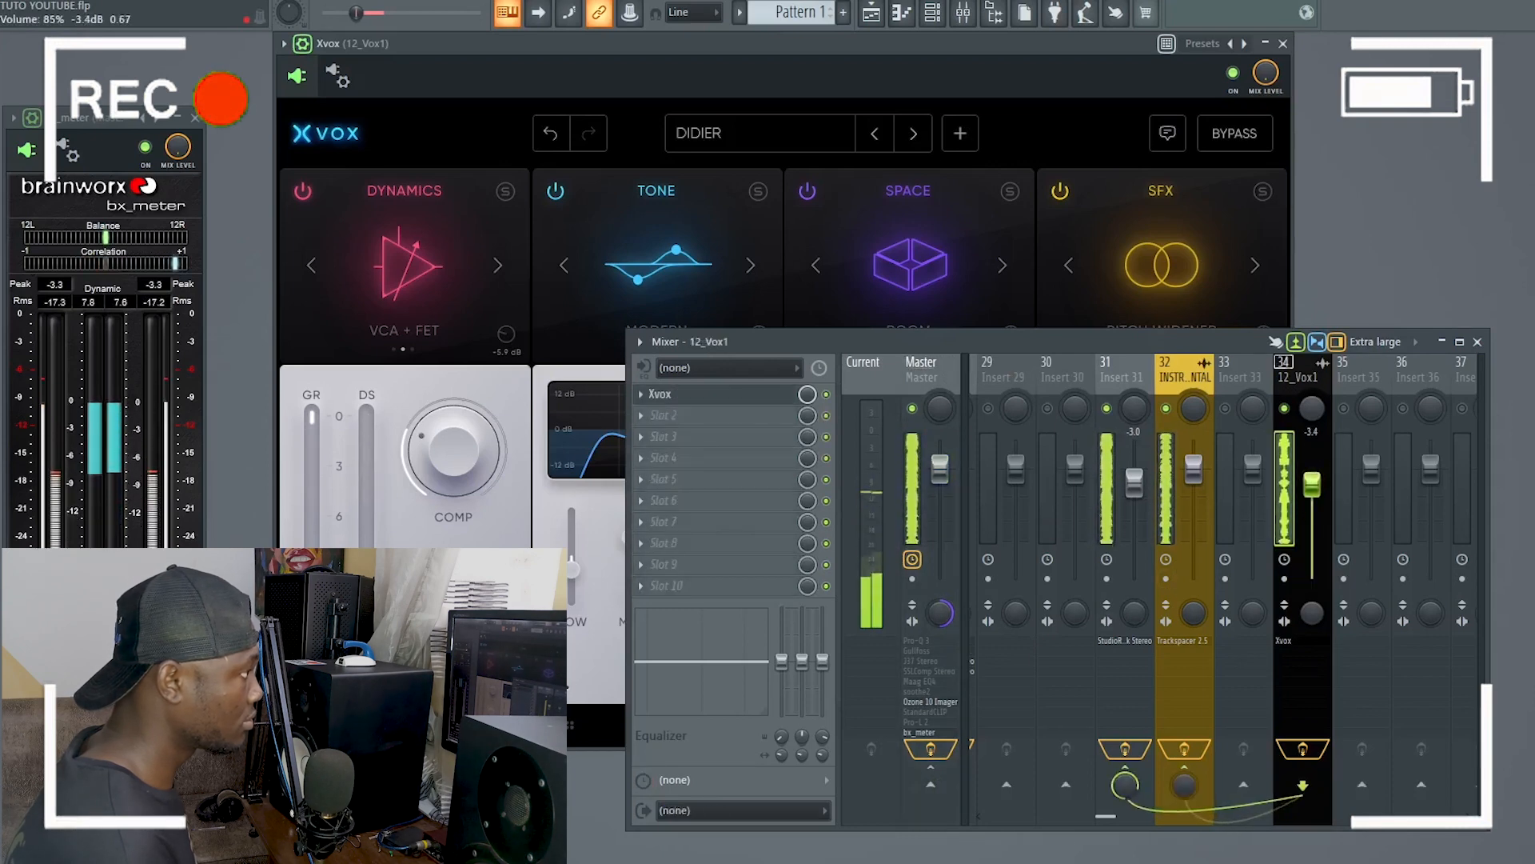
mouse_move(1312, 485)
left_mouse_down()
mouse_move(1312, 577)
mouse_move(1312, 492)
left_mouse_up()
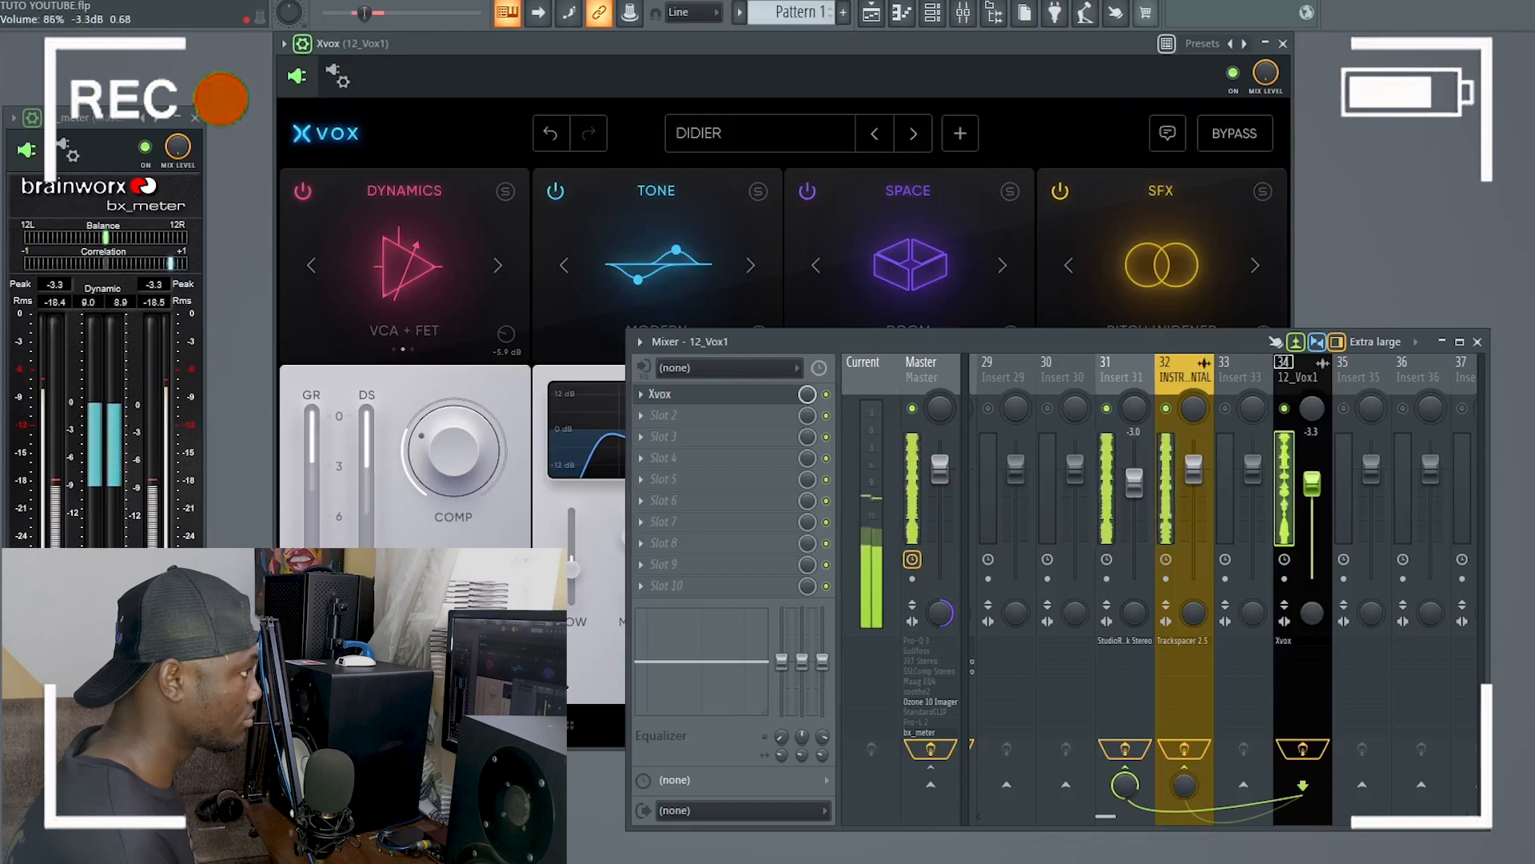
left_click_drag(1312, 480, 1313, 482)
Enable StandardCLIP and Pro-L 2 on the Master track and reset its stereo separation to the default.
left_click(947, 376)
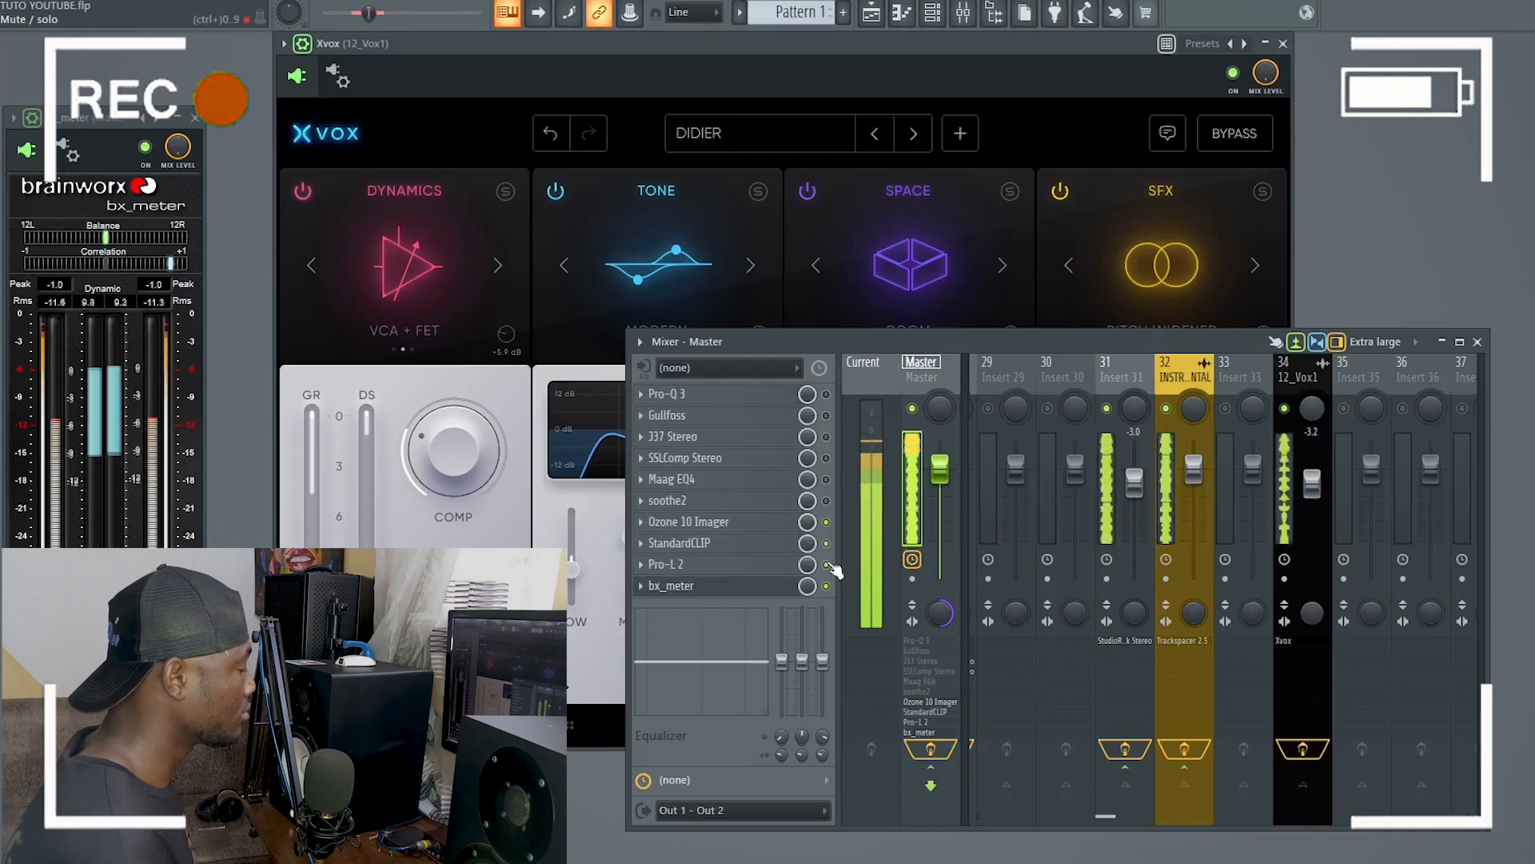
left_click(1477, 342)
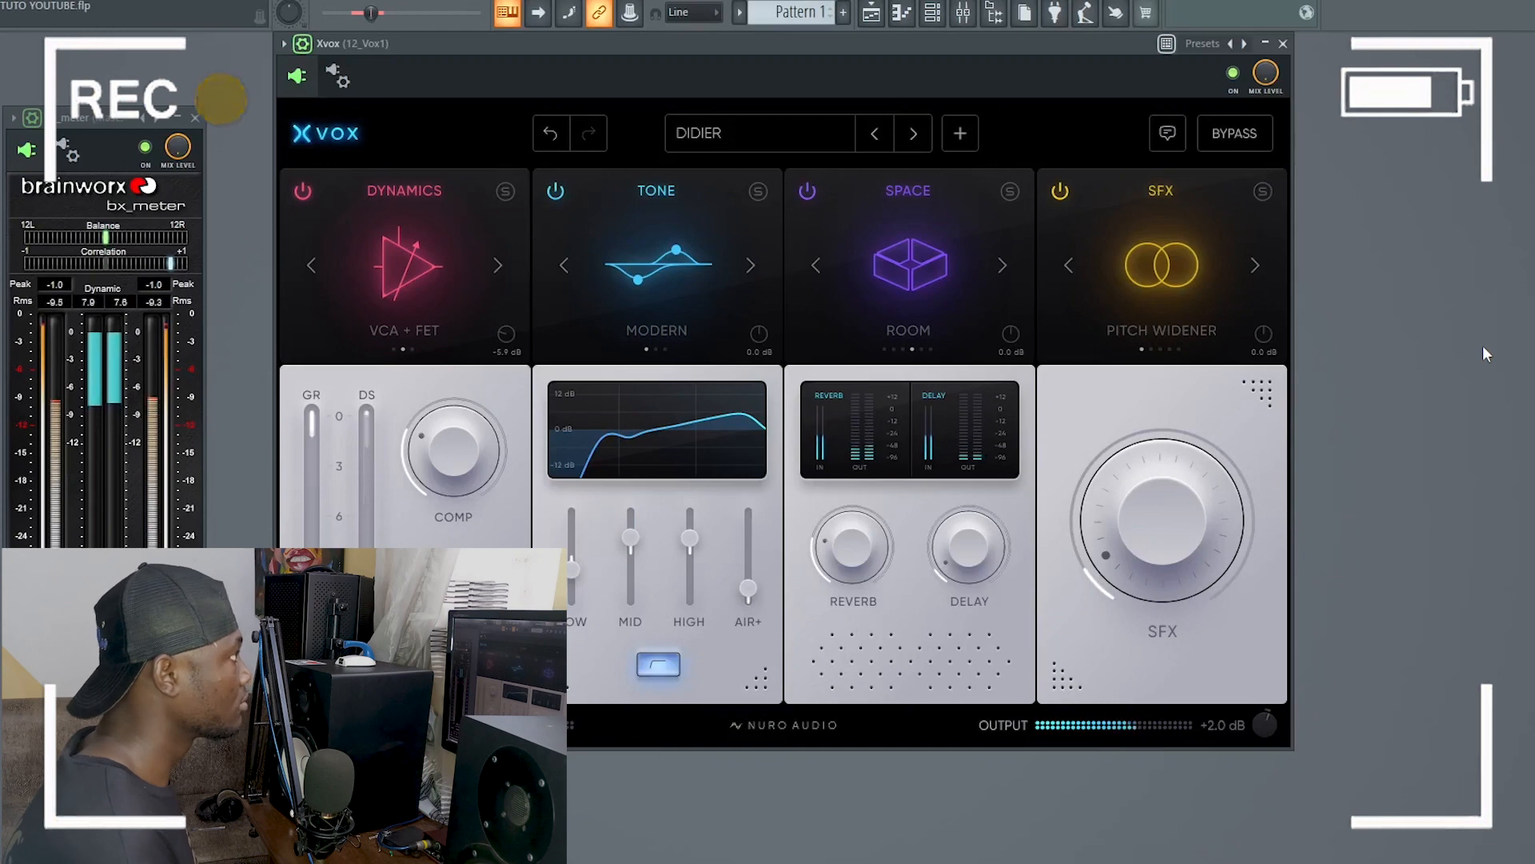
left_click(964, 12)
right_click(941, 612)
left_click(964, 621)
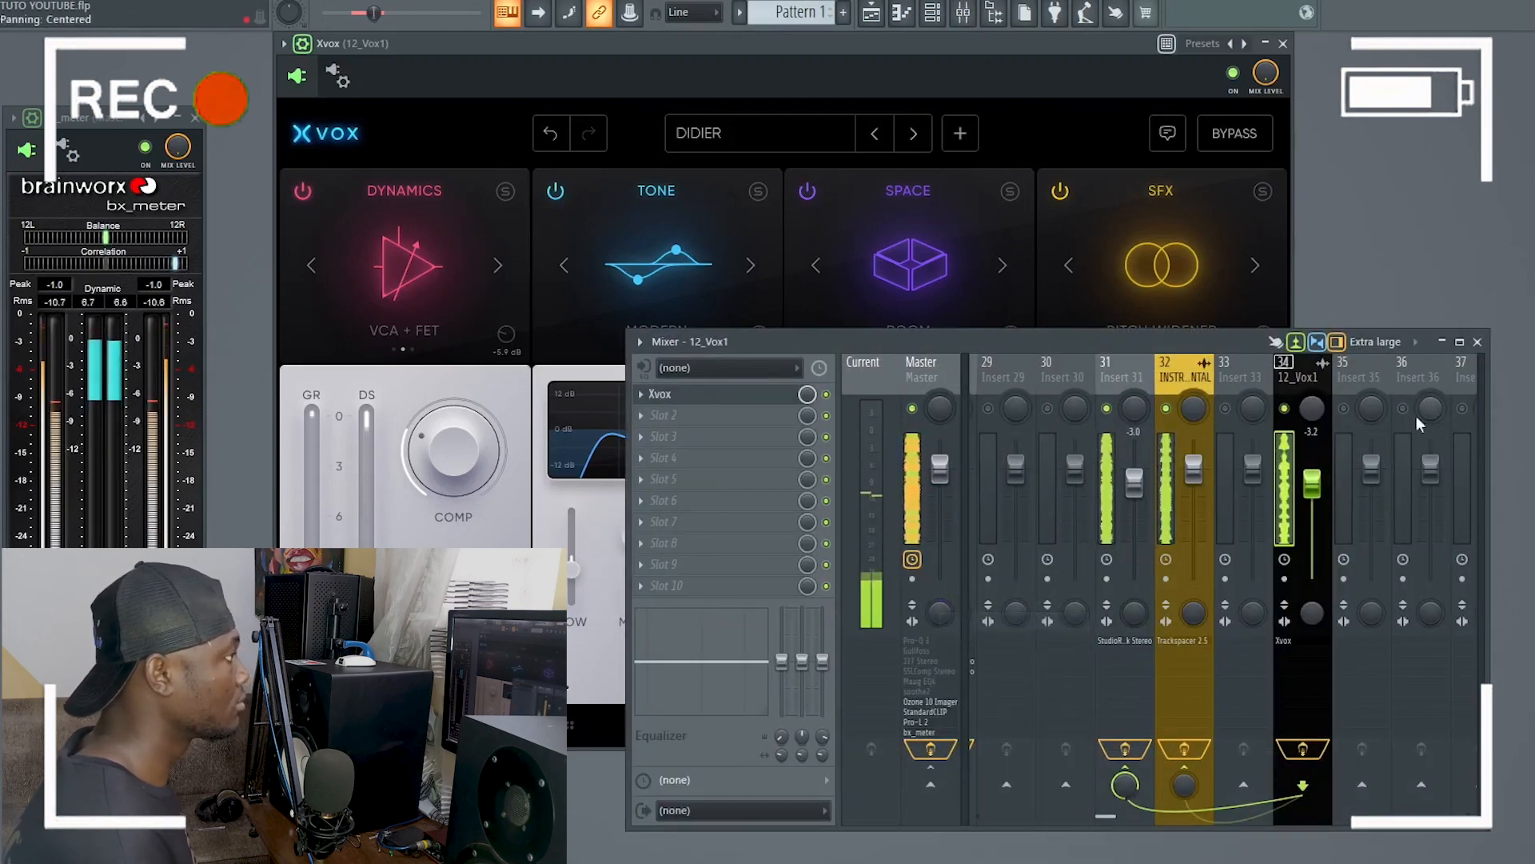
left_click(1476, 342)
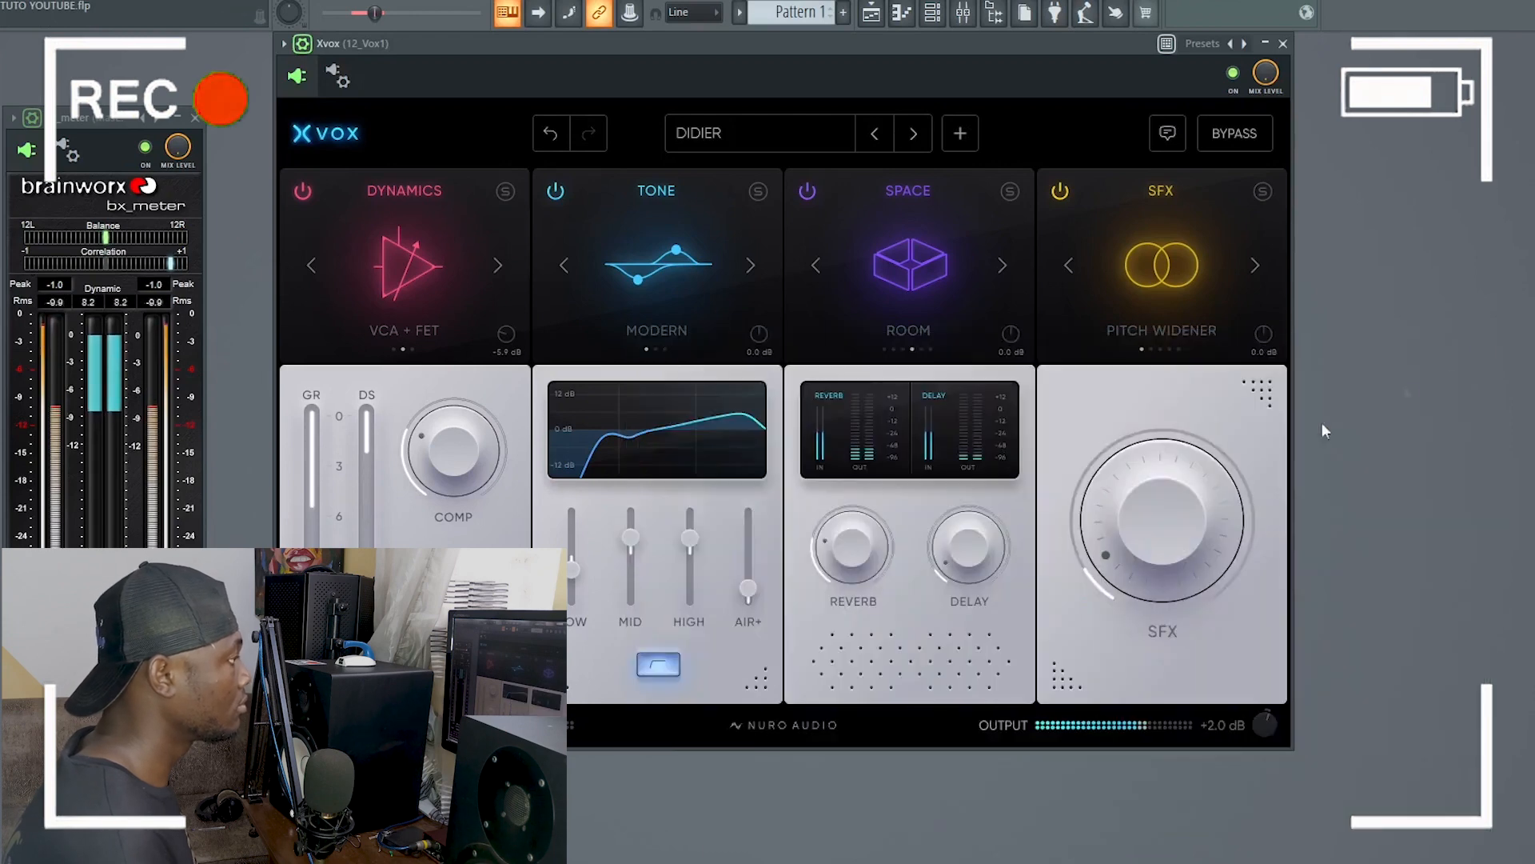
Set the Space reverb to 14% and check the Master track's effect chain in the mixer.
left_click_drag(835, 575, 838, 586)
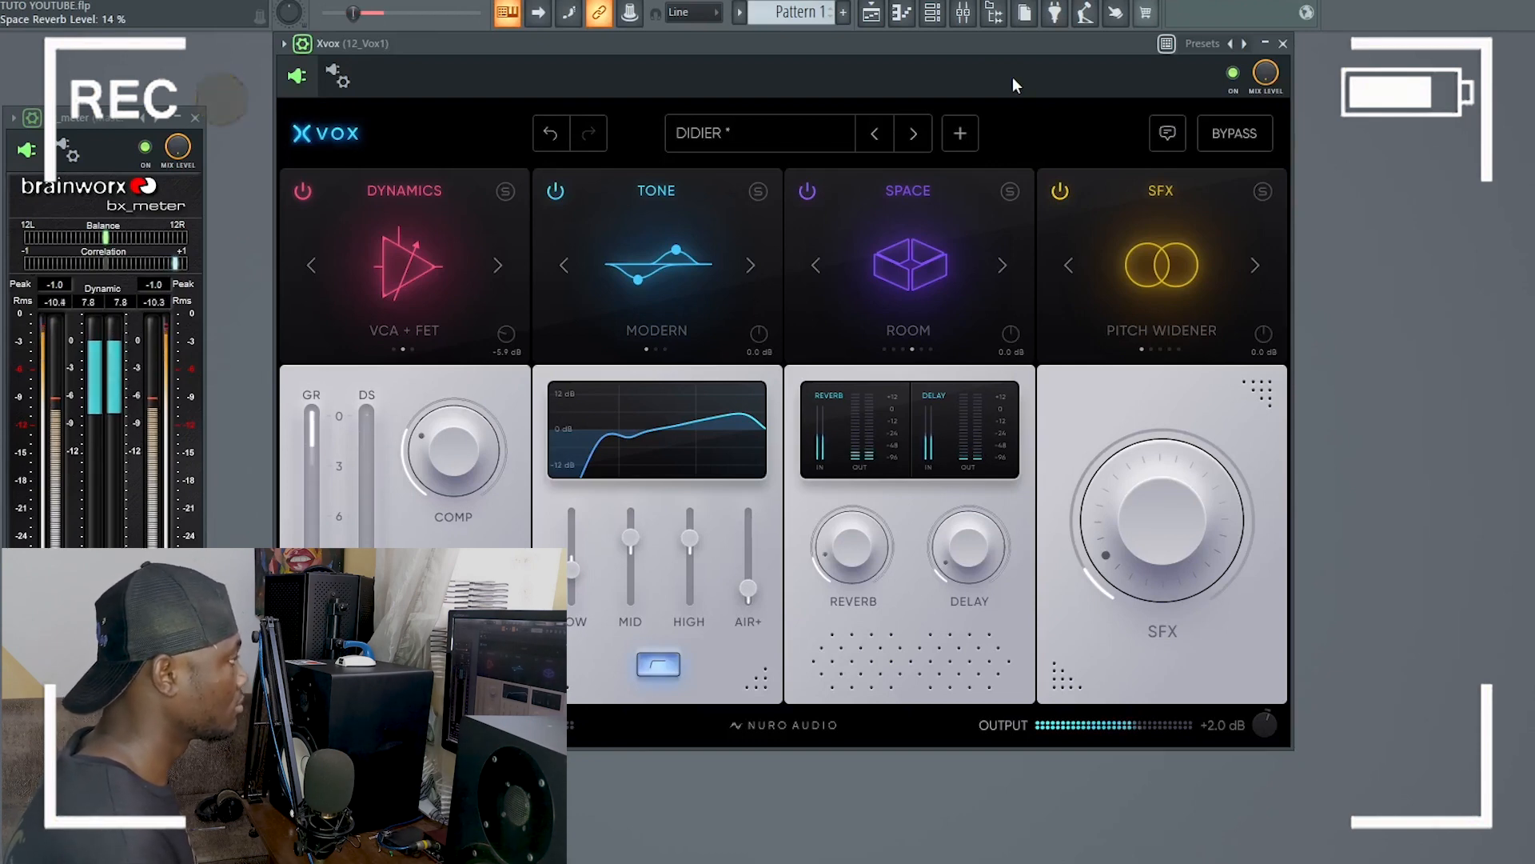
left_click(966, 16)
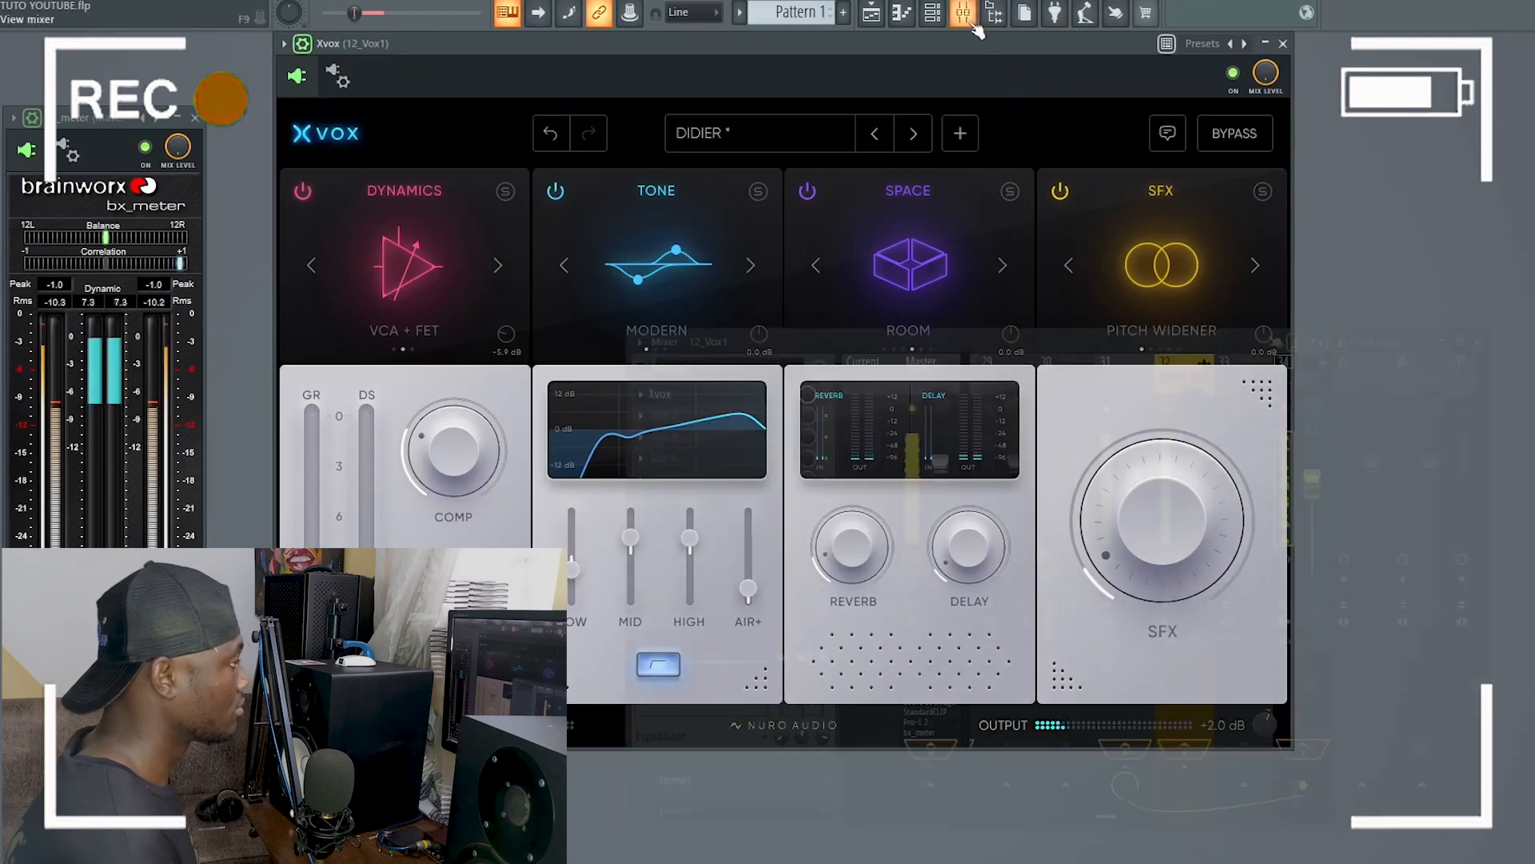
left_click(929, 376)
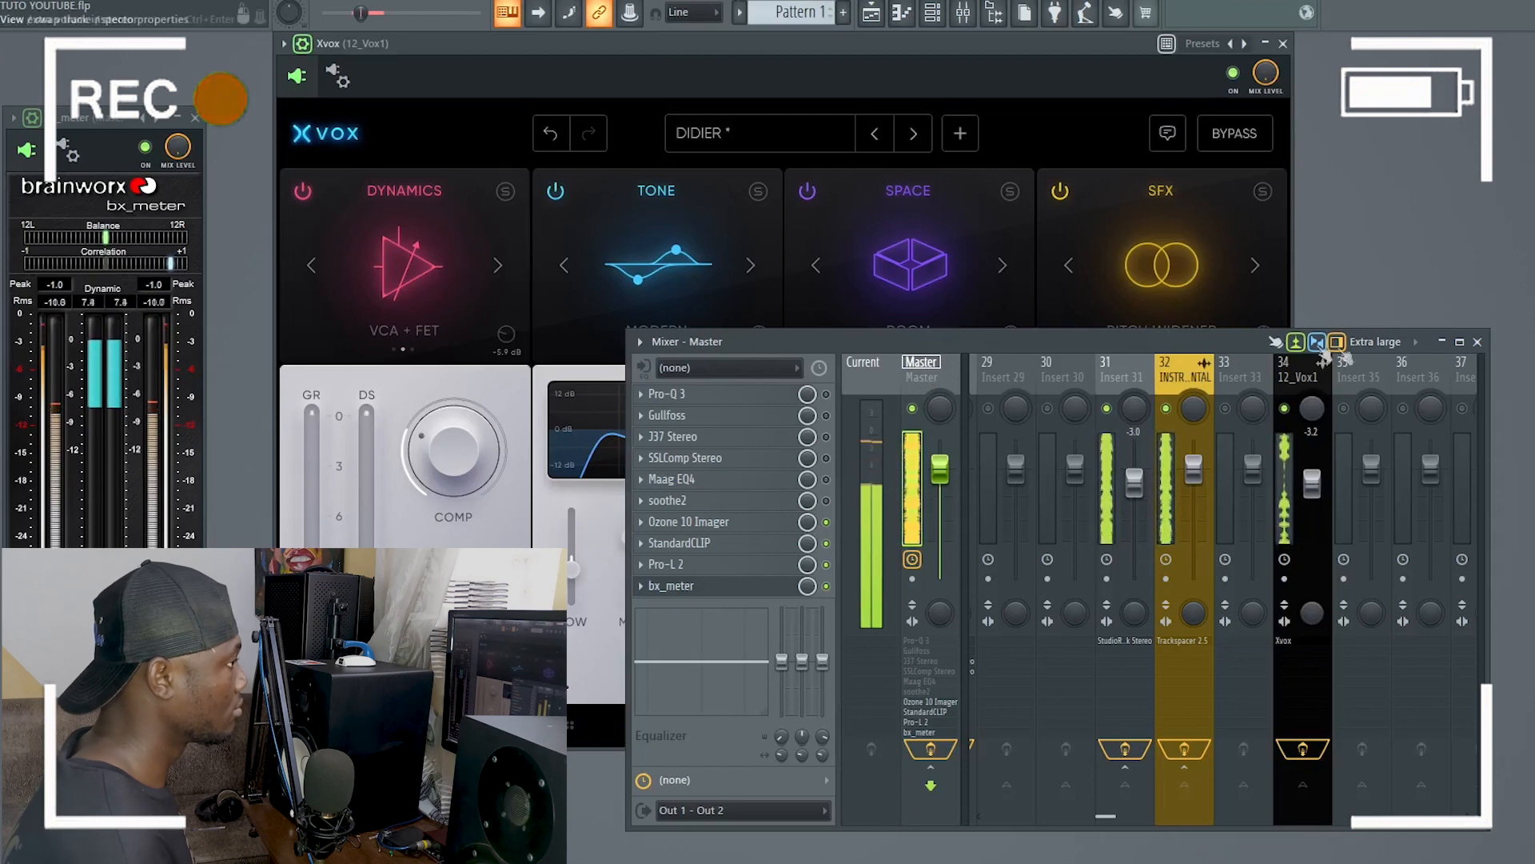
left_click(1477, 342)
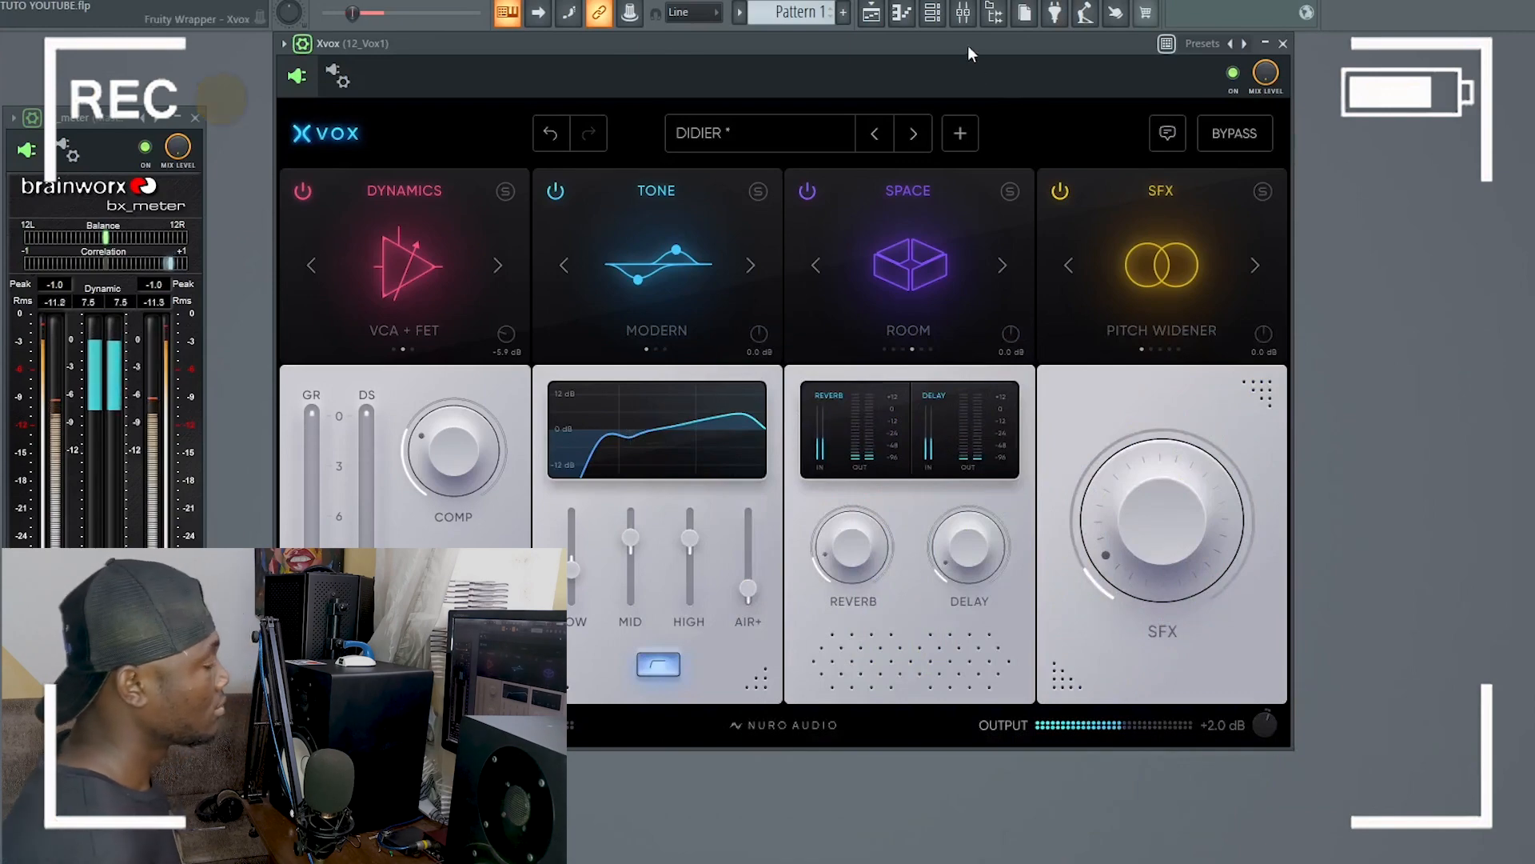